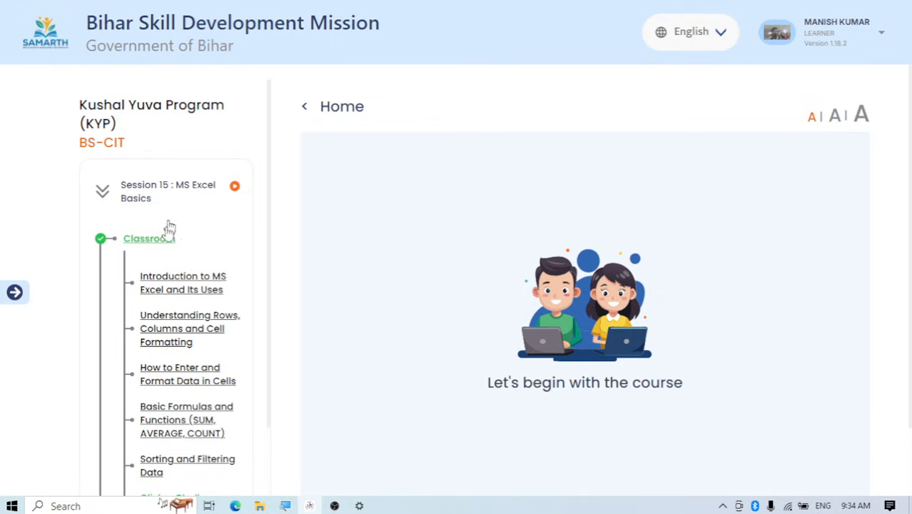
Start the lab activity "Create and Format a Basic Spreadsheet", granting camera access and accepting its instructions
{"action": "scroll", "coordinate": [170, 227], "scroll_direction": "down", "scroll_amount": 5}
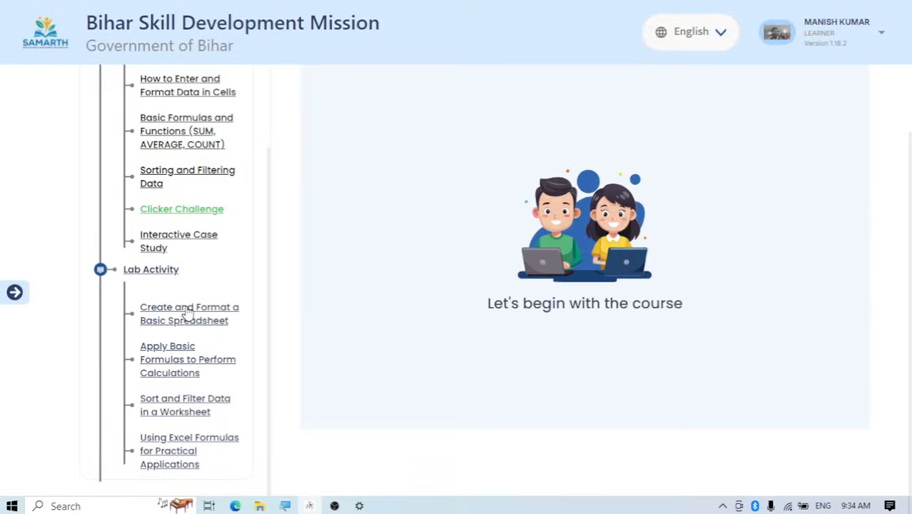
{"action": "left_click", "coordinate": [238, 312]}
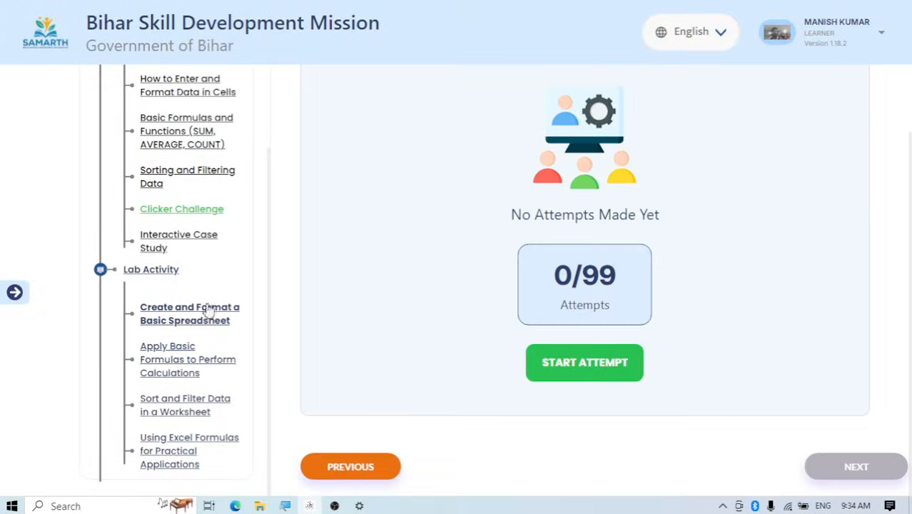
{"action": "left_click", "coordinate": [550, 374]}
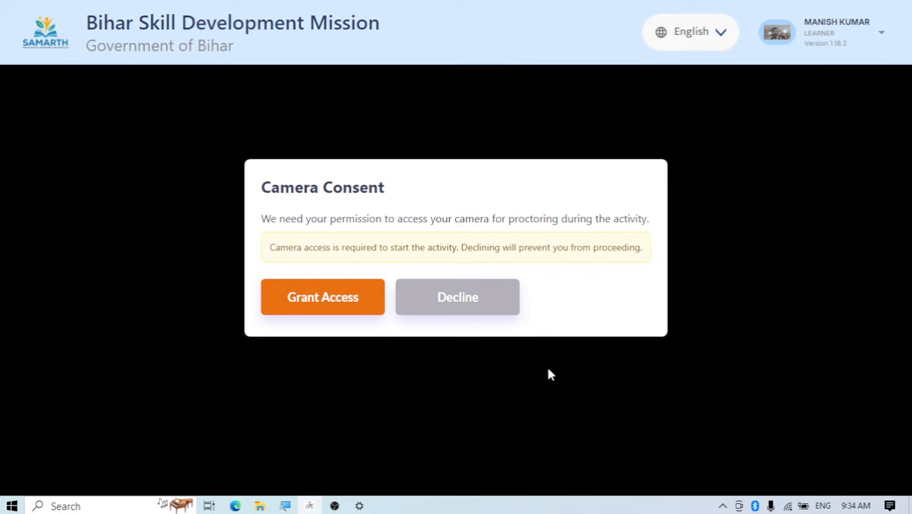
{"action": "left_click", "coordinate": [320, 299]}
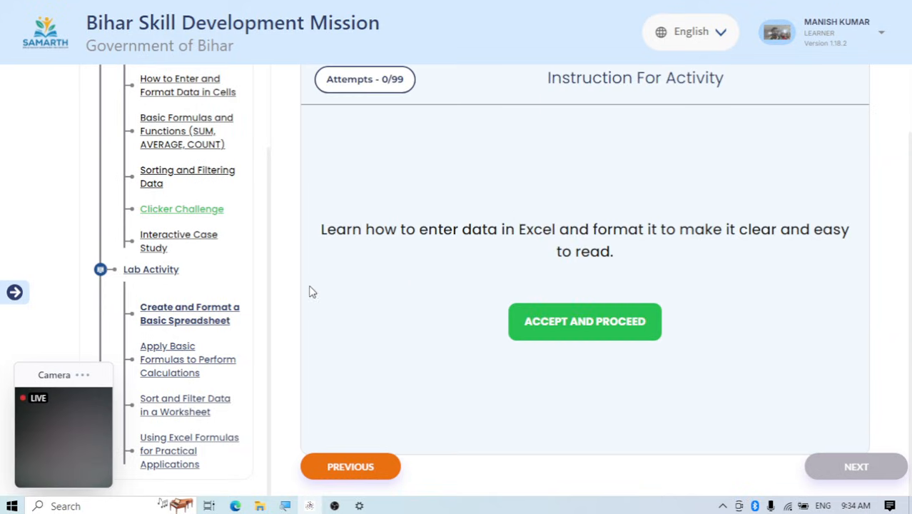
{"action": "left_click", "coordinate": [601, 330]}
{"action": "scroll", "coordinate": [603, 314], "scroll_direction": "down", "scroll_amount": 1}
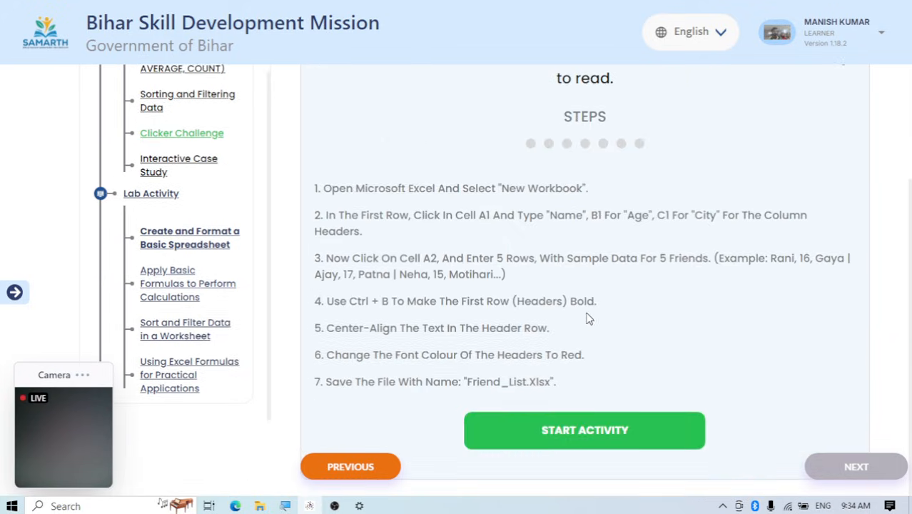
{"action": "left_click", "coordinate": [578, 444]}
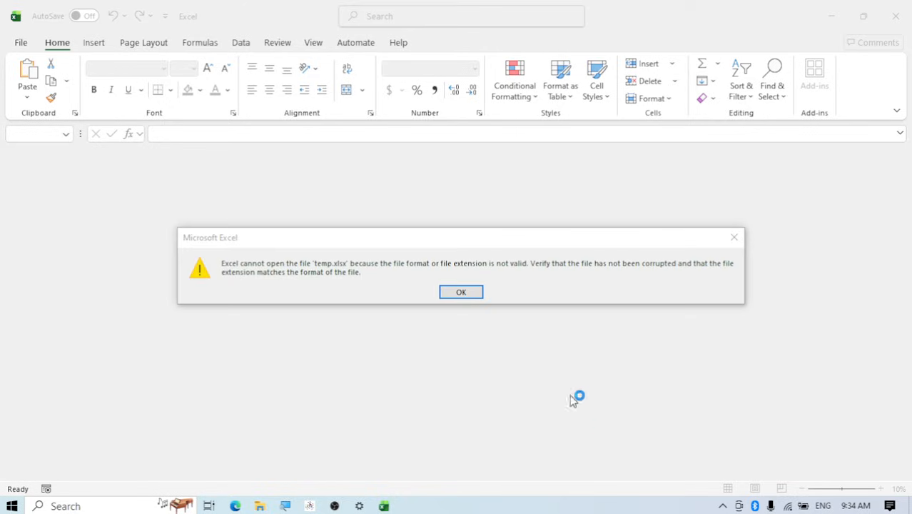
Dismiss the file error, create a blank workbook and submit Task 1
{"action": "left_click", "coordinate": [460, 293]}
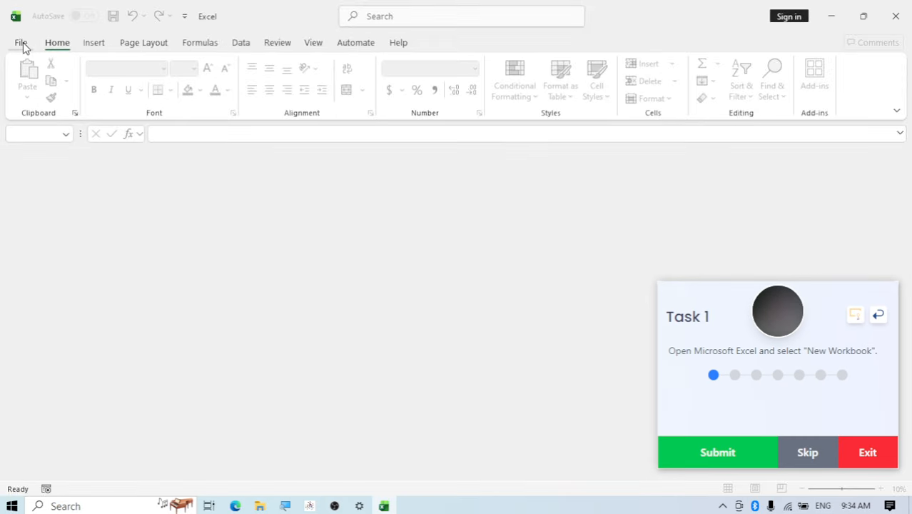
{"action": "left_click", "coordinate": [36, 46]}
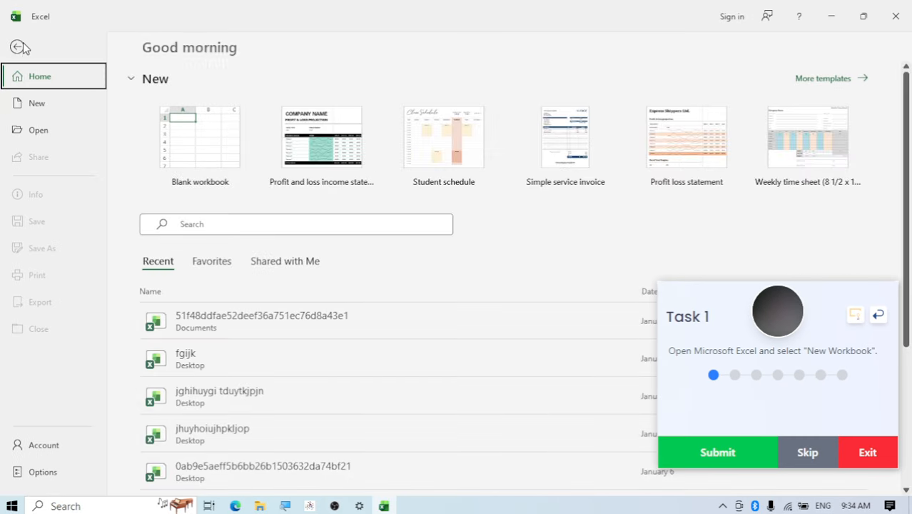
{"action": "left_click", "coordinate": [31, 106]}
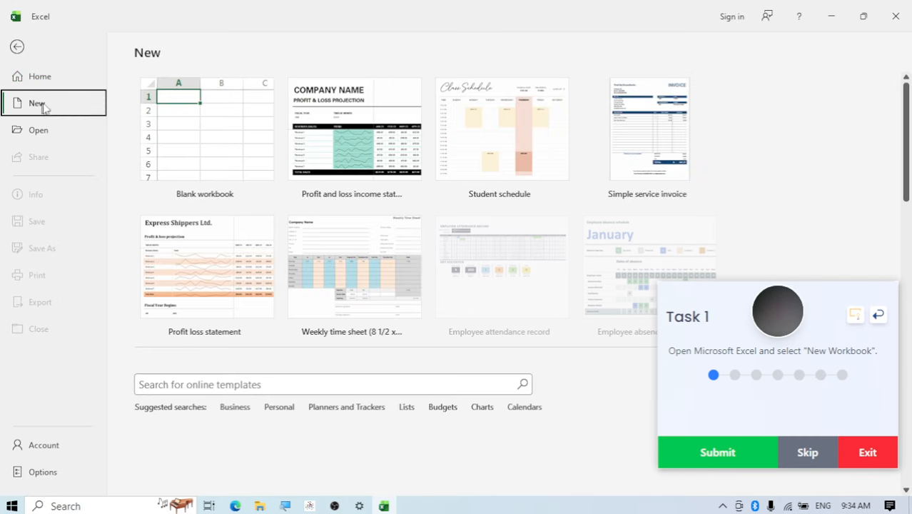
{"action": "left_click", "coordinate": [212, 136]}
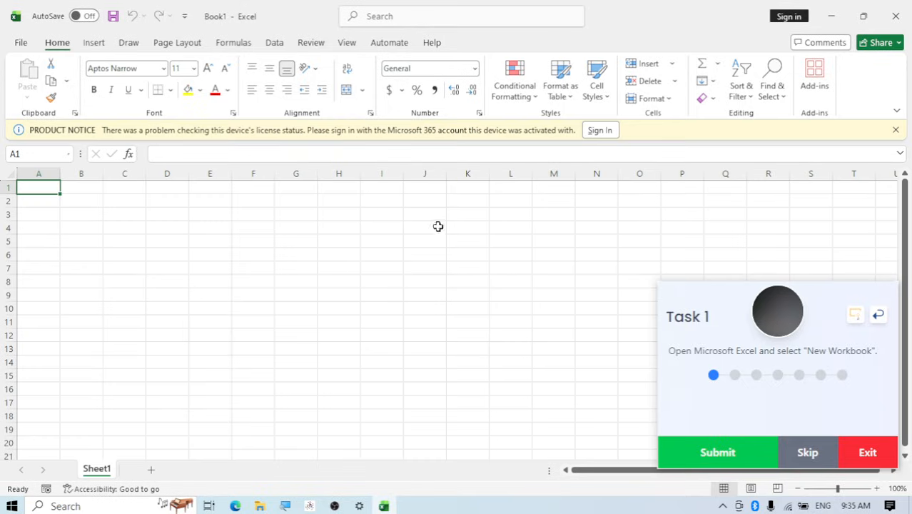
{"action": "left_click", "coordinate": [685, 456]}
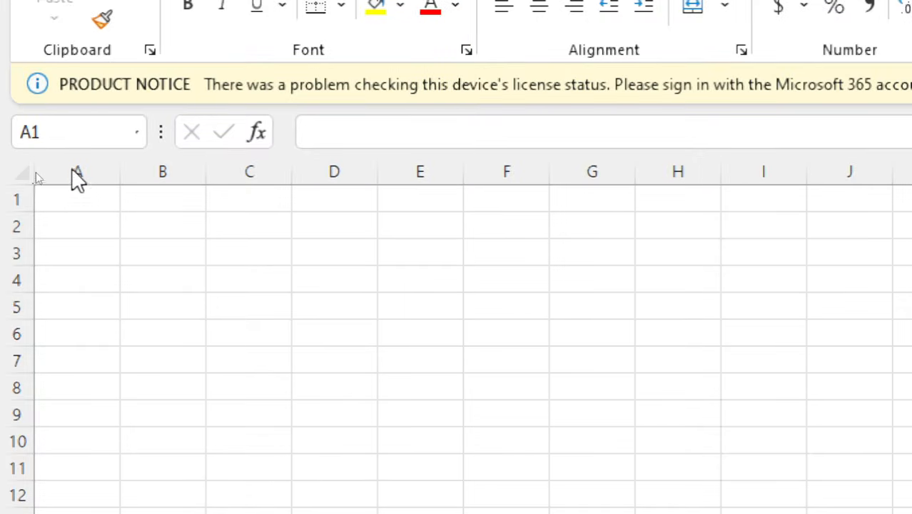
Enter the column headers Name in A1, Age in B1 and City in C1, and submit Task 2
{"action": "left_click", "coordinate": [84, 202]}
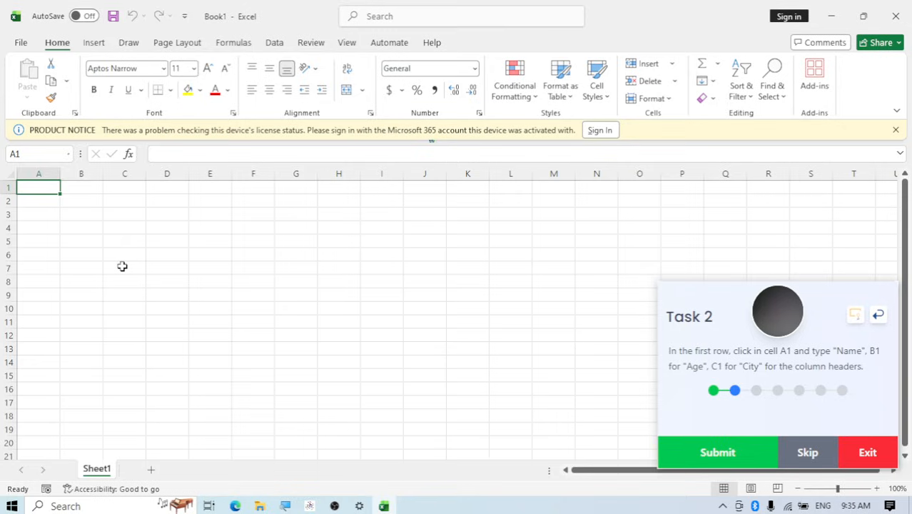
{"action": "type", "text": "Name"}
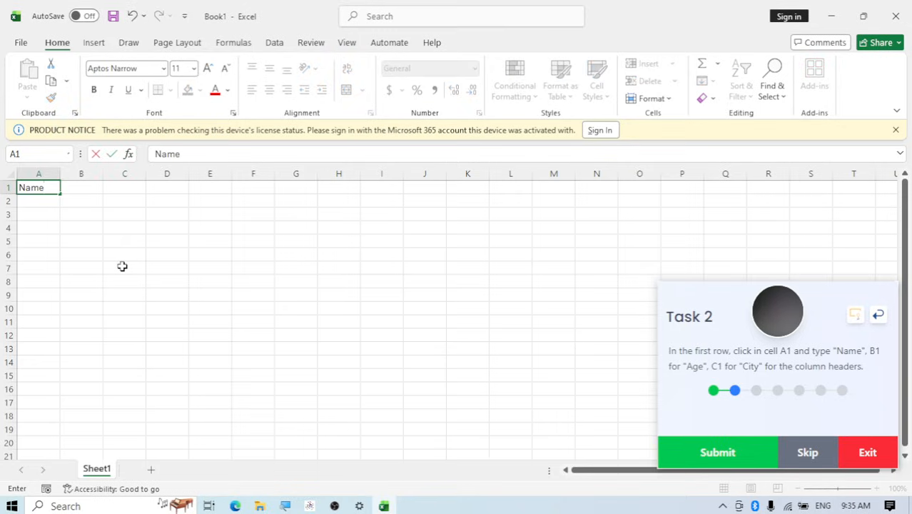
{"action": "left_click", "coordinate": [82, 188]}
{"action": "type", "text": "Age"}
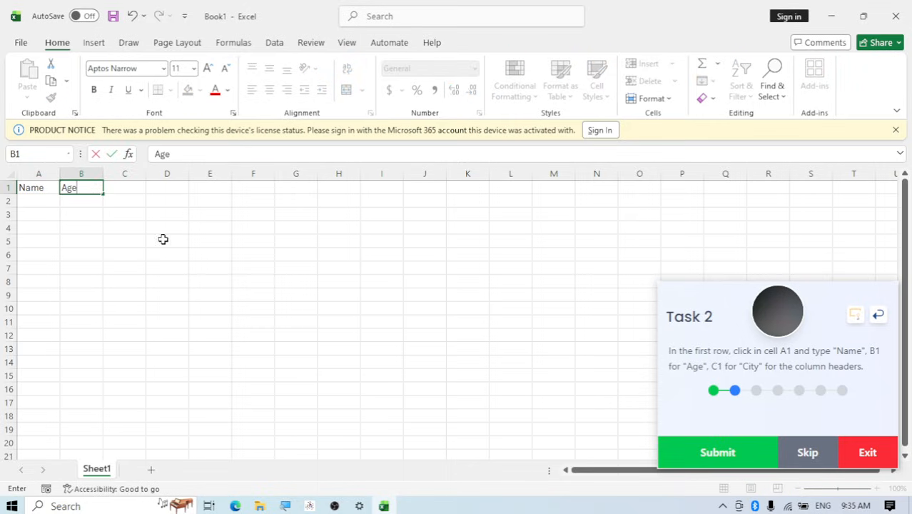
{"action": "left_click", "coordinate": [126, 187]}
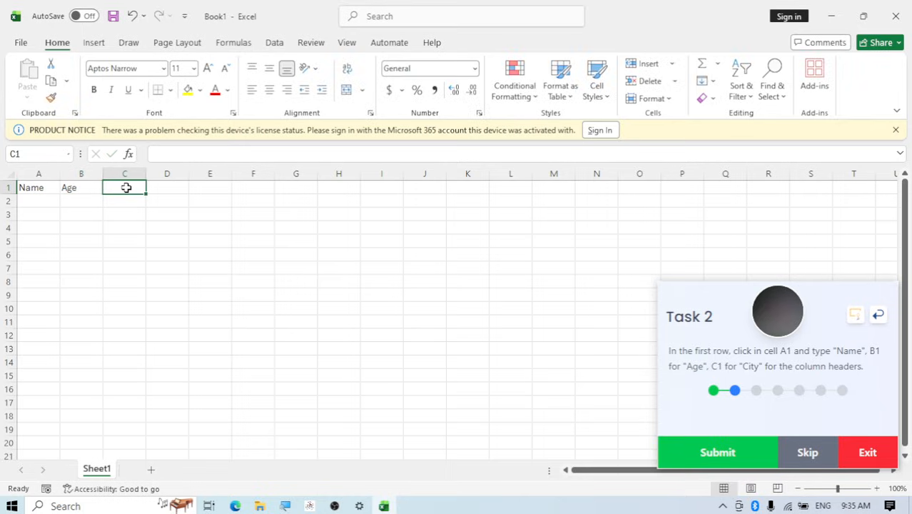
{"action": "type", "text": "City"}
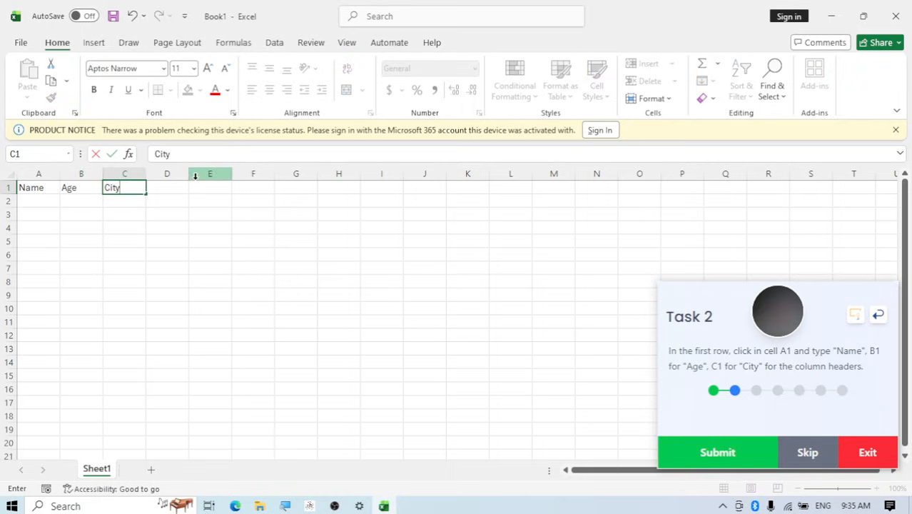
{"action": "left_click", "coordinate": [159, 189]}
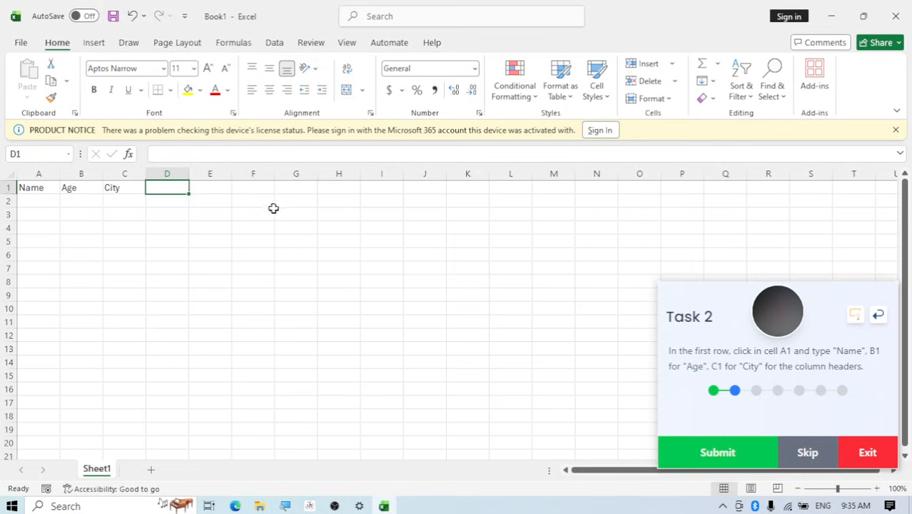
{"action": "left_click", "coordinate": [676, 456]}
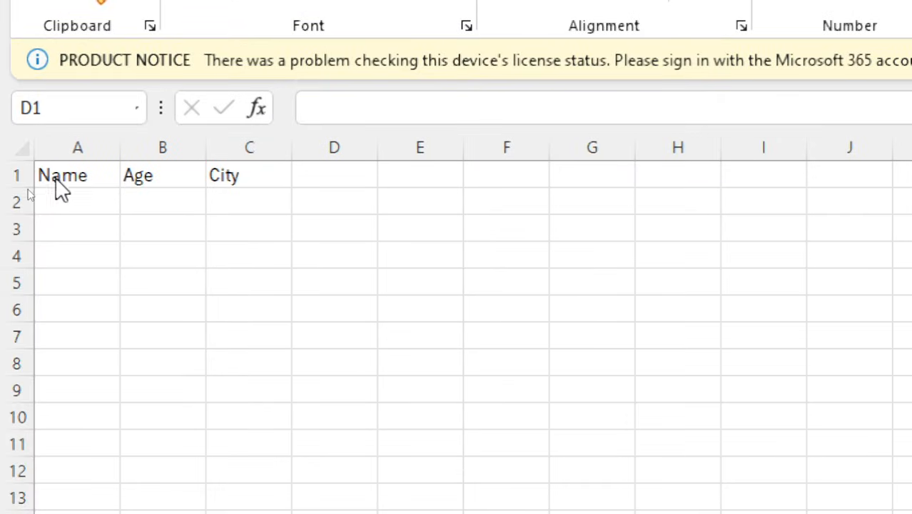
Fill row 2 with the first example friend's name from the task, age 16 and city Gaya
{"action": "left_click", "coordinate": [72, 202]}
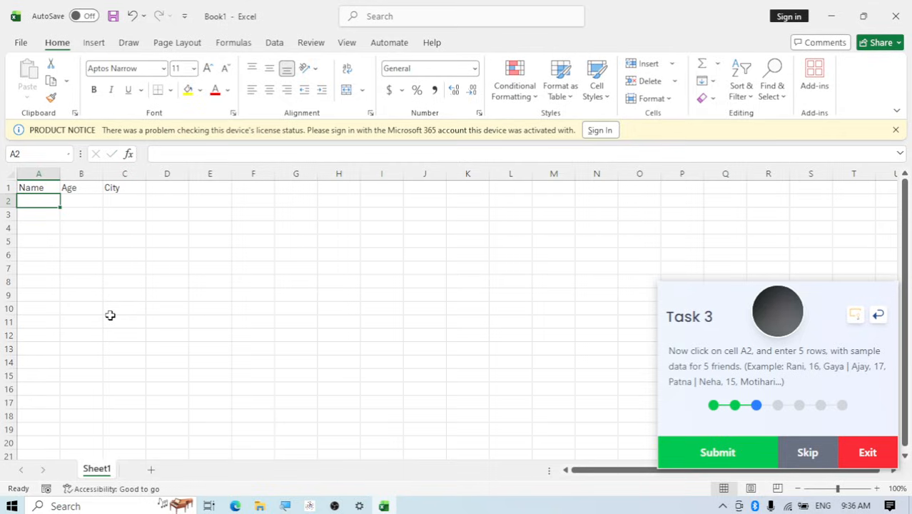
{"action": "type", "text": "Rani"}
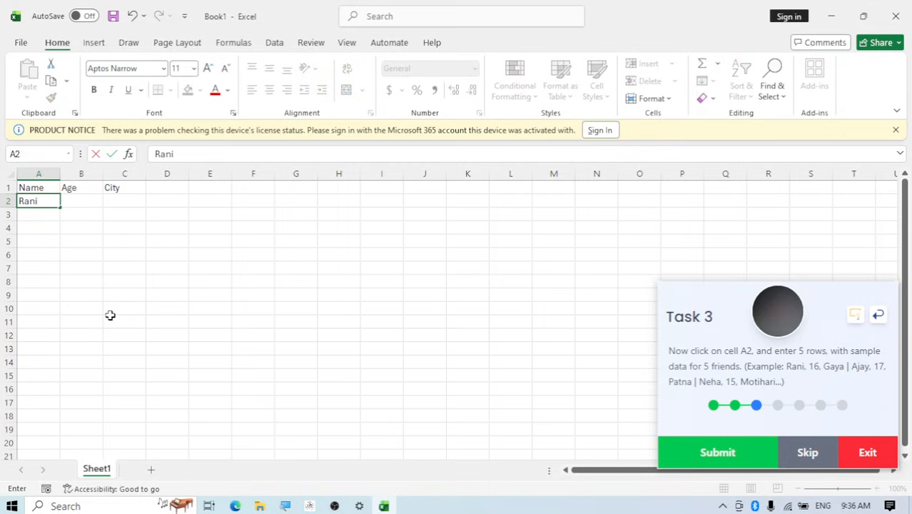
{"action": "key", "text": "Tab"}
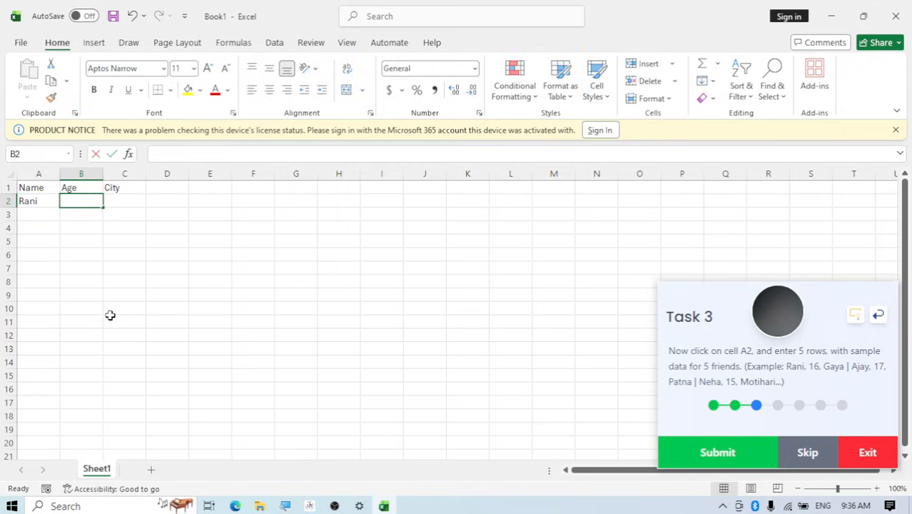
{"action": "type", "text": "16"}
{"action": "key", "text": "Tab"}
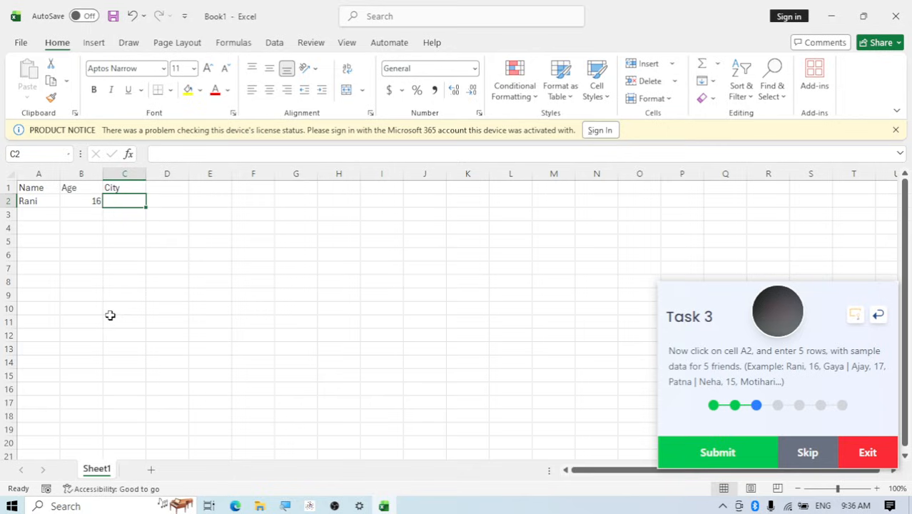
{"action": "type", "text": "Gay"}
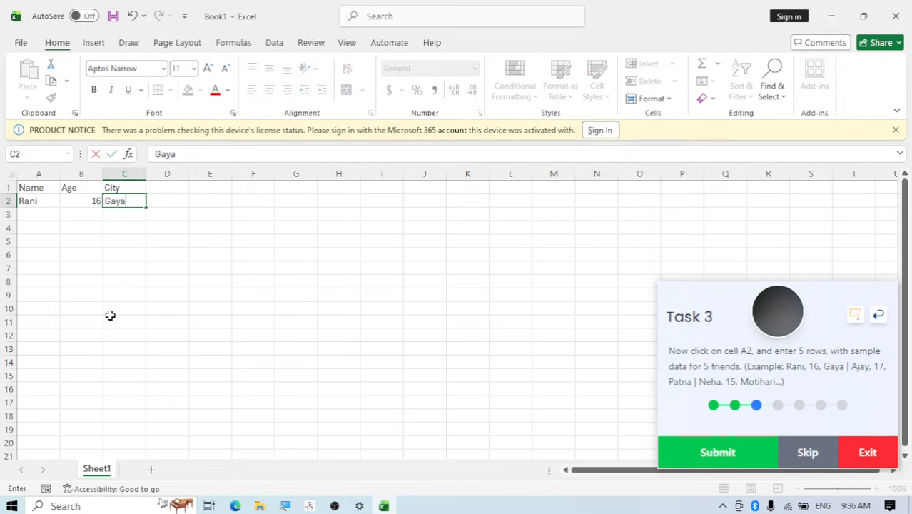
{"action": "type", "text": "a"}
Fill row 3 with the second example friend's name, age 17 and city Patna
{"action": "left_click", "coordinate": [33, 212]}
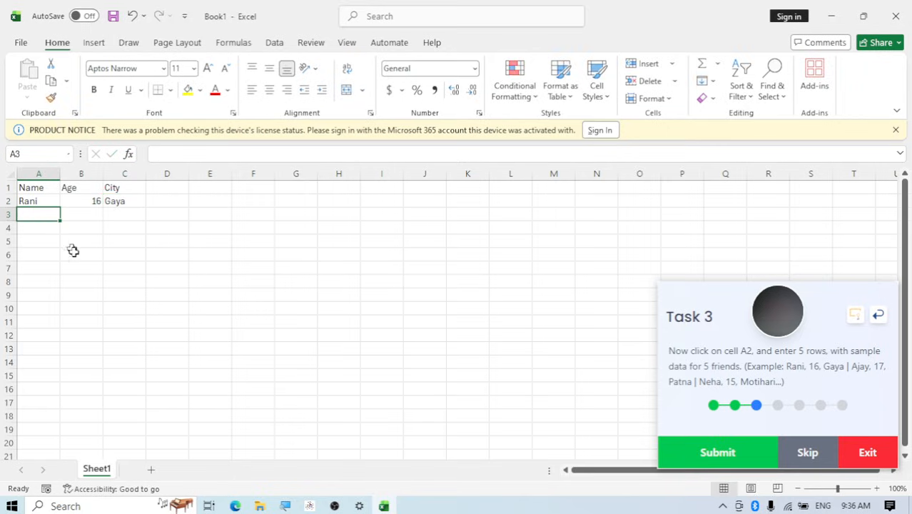
{"action": "type", "text": "Ajay"}
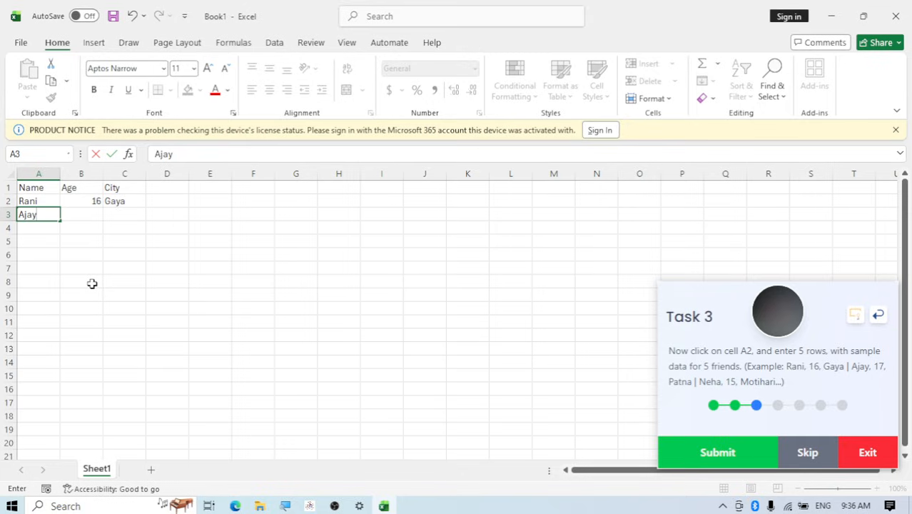
{"action": "key", "text": "Tab"}
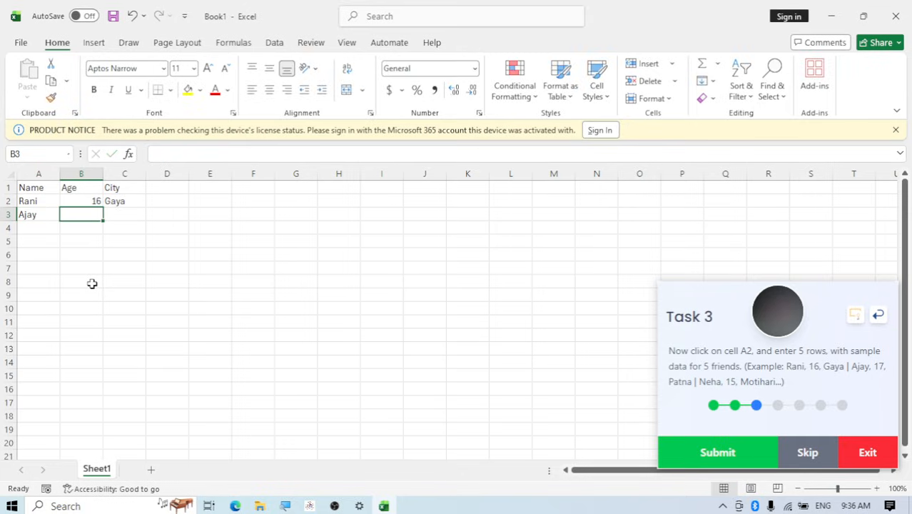
{"action": "type", "text": "17"}
{"action": "key", "text": "Tab"}
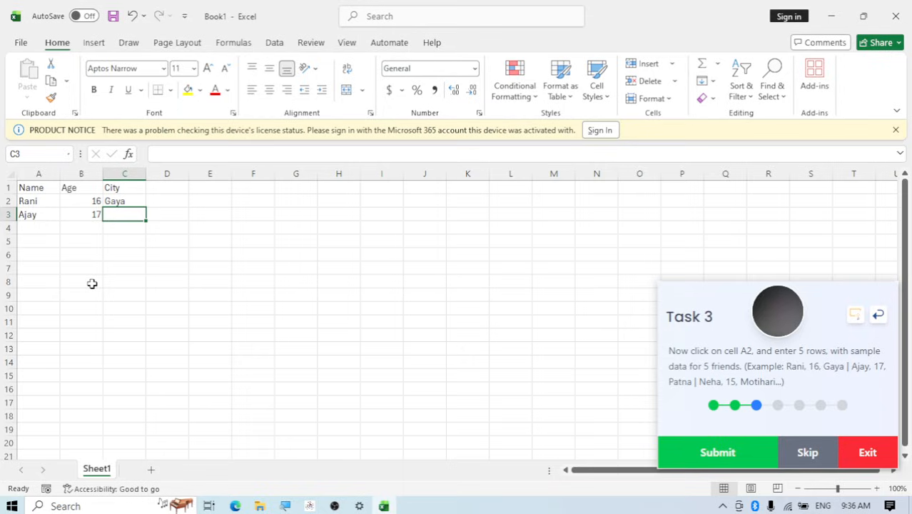
{"action": "type", "text": "Patna"}
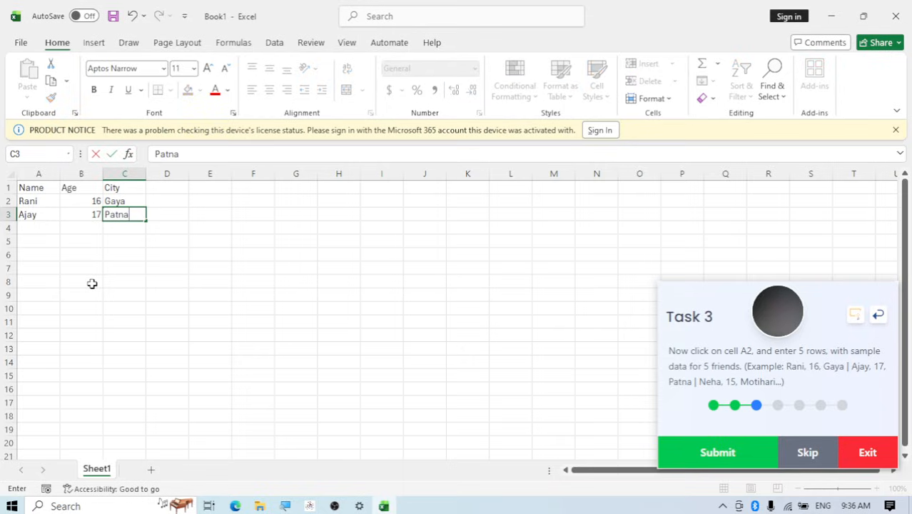
Fill row 4 with the third example friend's name, age 15 and city Motihari, closing any stray new workbook
{"action": "left_click", "coordinate": [29, 229]}
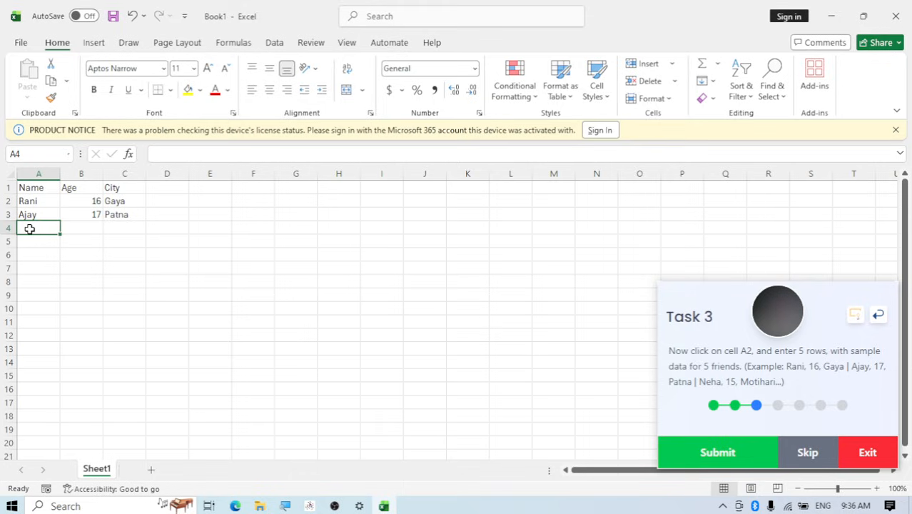
{"action": "key", "text": "ctrl+n"}
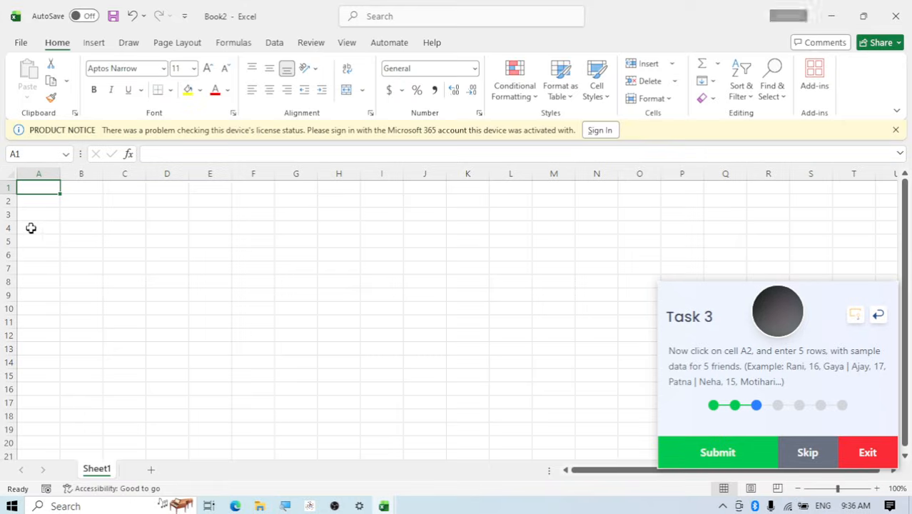
{"action": "left_click", "coordinate": [896, 16]}
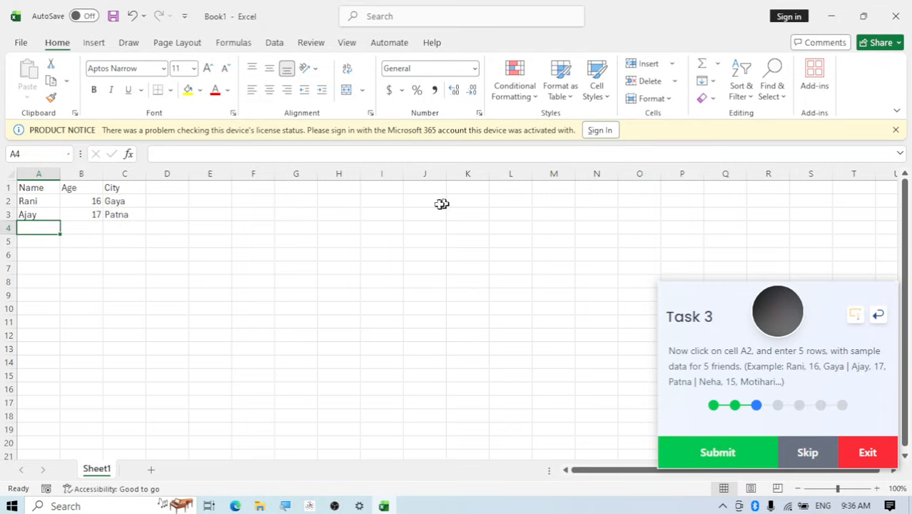
{"action": "type", "text": "Neha"}
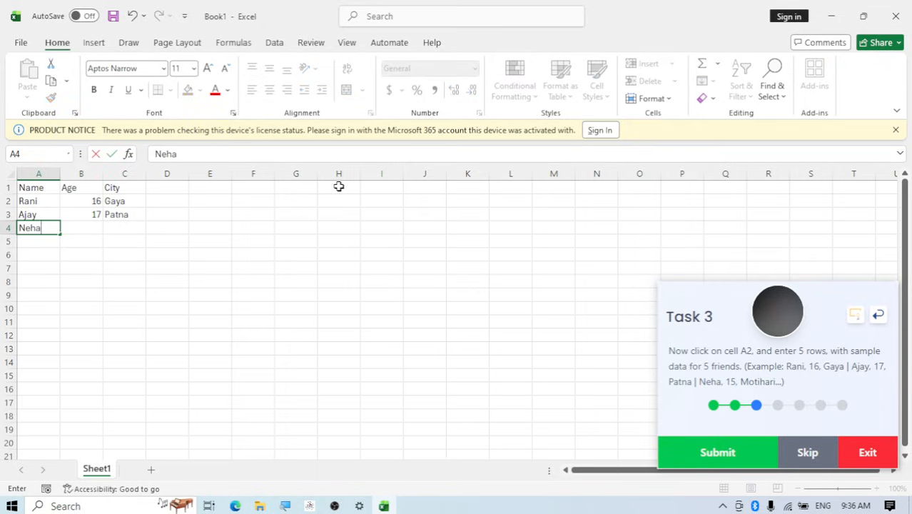
{"action": "key", "text": "Tab"}
{"action": "type", "text": "15"}
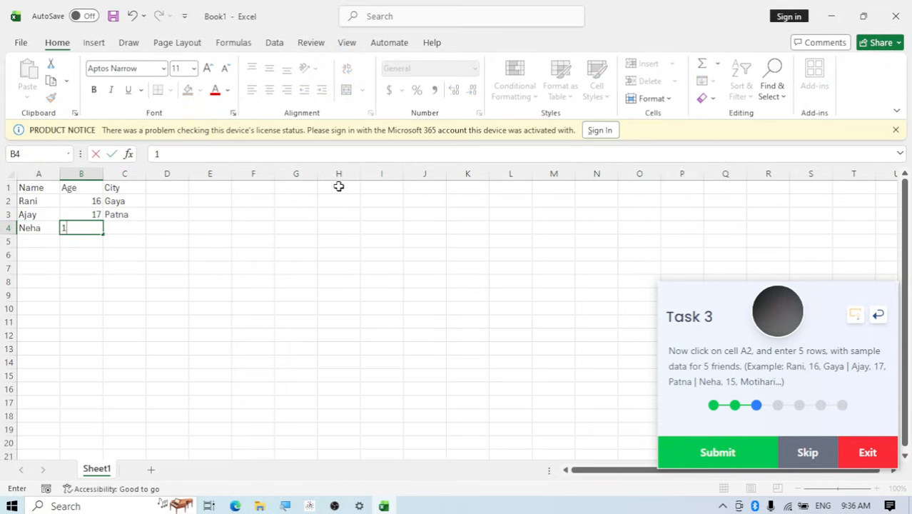
{"action": "key", "text": "Tab"}
{"action": "type", "text": "Motiha"}
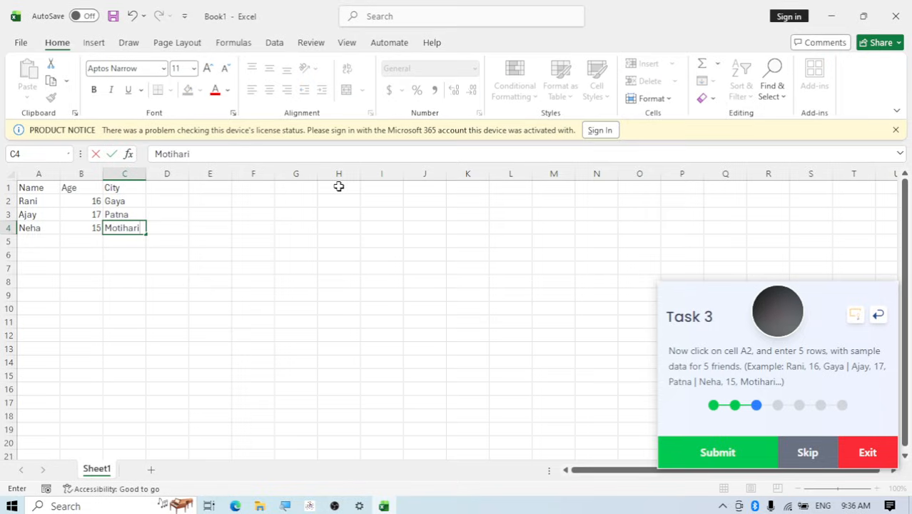
Fill row 5 with a fourth friend's name, age 19 and city Gaya
{"action": "left_click", "coordinate": [36, 244]}
{"action": "type", "text": "Ravi"}
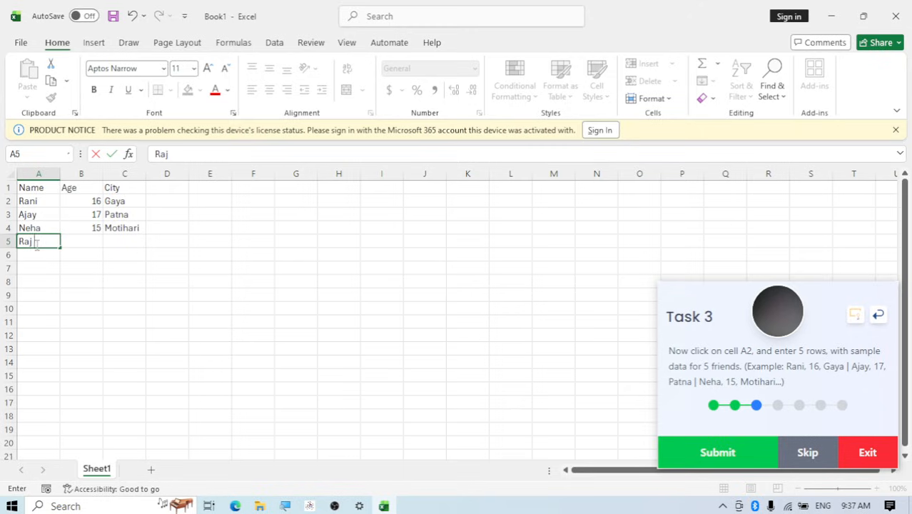
{"action": "key", "text": "Tab"}
{"action": "type", "text": "1"}
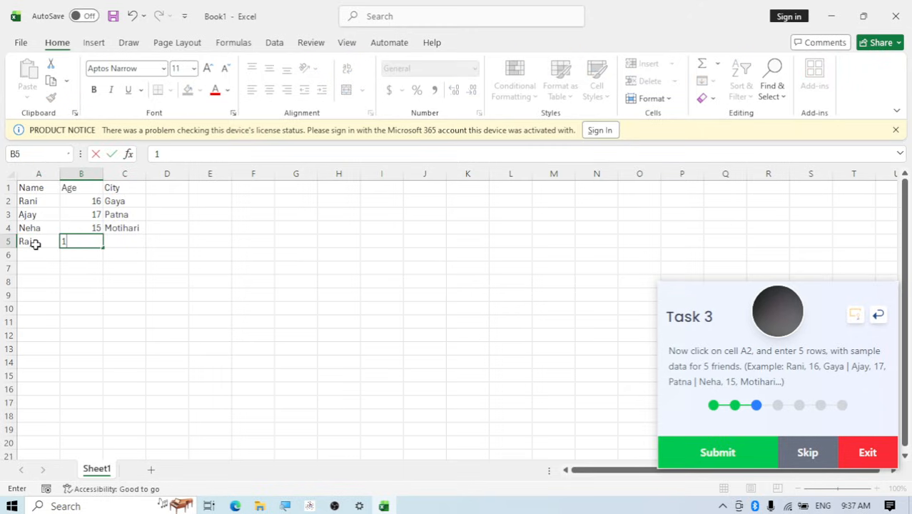
{"action": "key", "text": "Tab"}
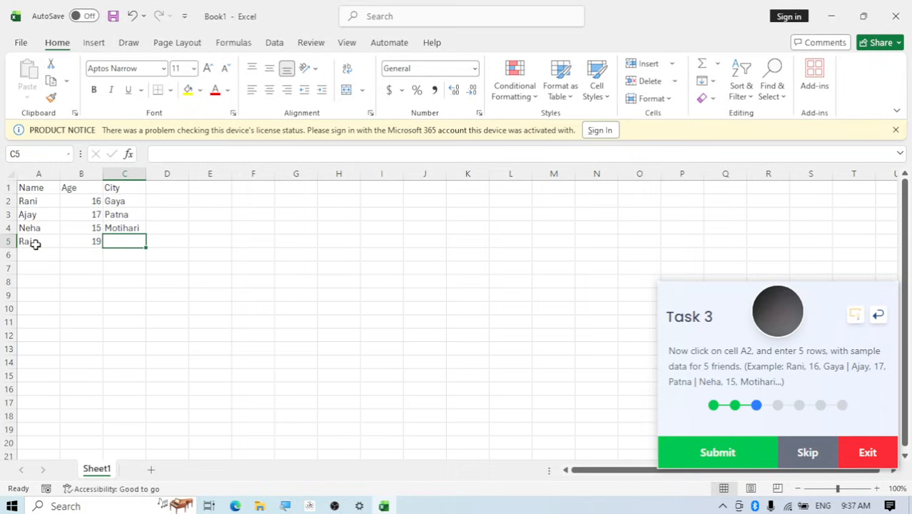
{"action": "type", "text": "Gaya"}
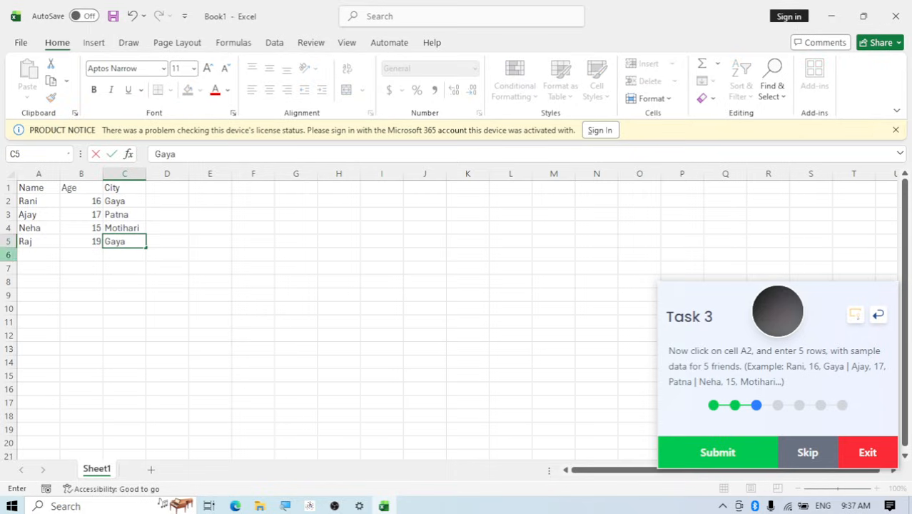
Fill row 6 with a fifth friend's name, age 20 and city Patna, and submit Task 3
{"action": "left_click", "coordinate": [29, 256]}
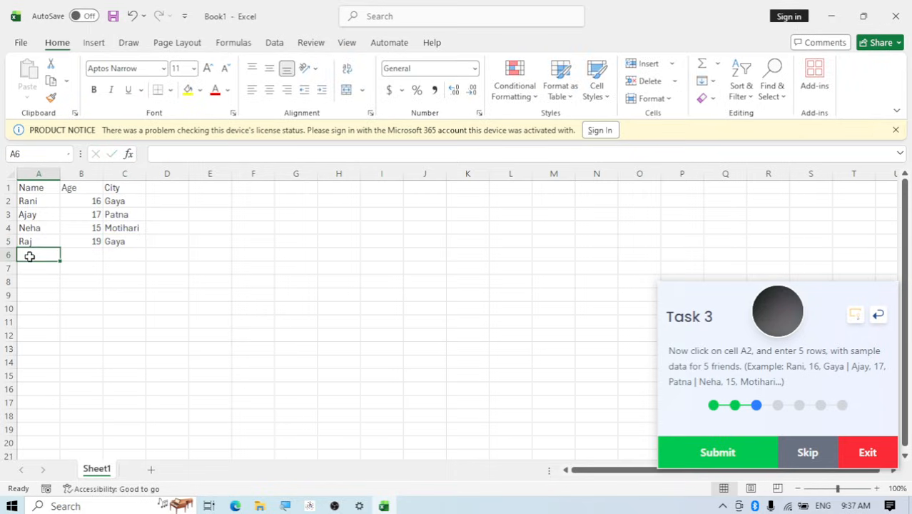
{"action": "type", "text": "Ram"}
{"action": "key", "text": "Tab"}
{"action": "type", "text": "20"}
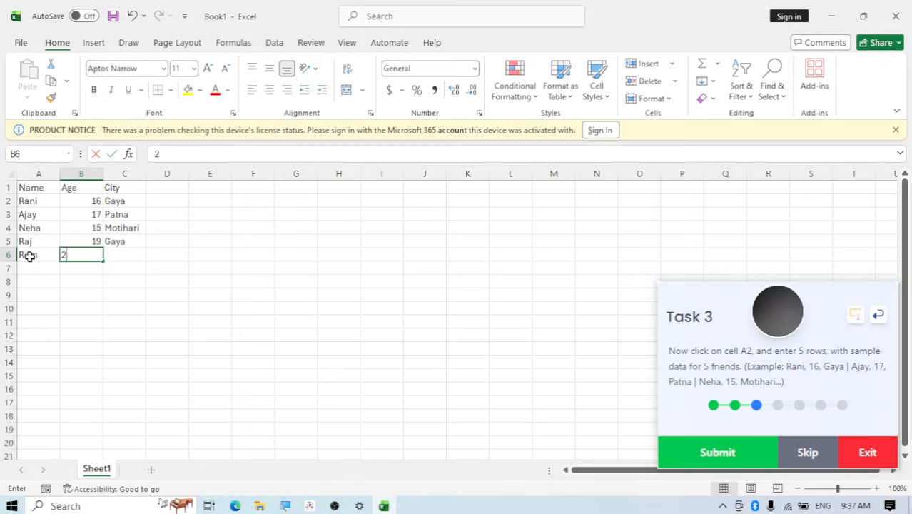
{"action": "key", "text": "Tab"}
{"action": "type", "text": "Patna"}
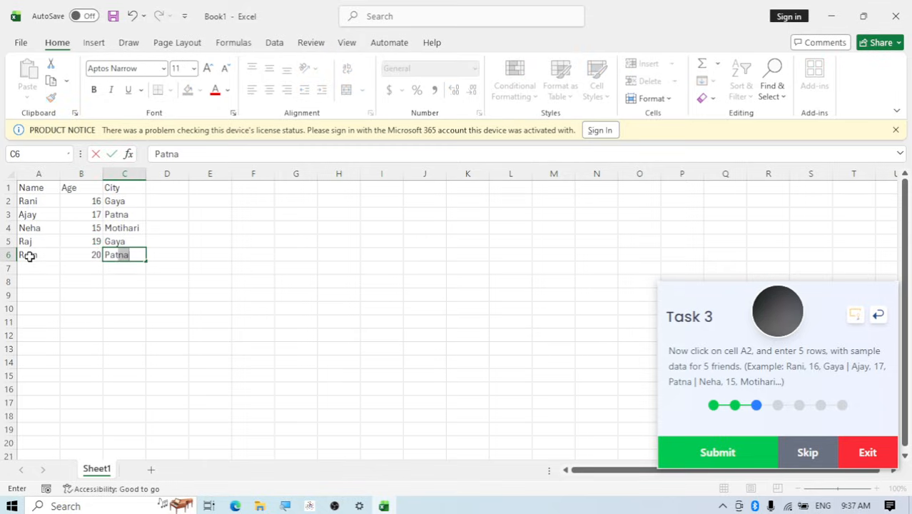
{"action": "left_click", "coordinate": [46, 267]}
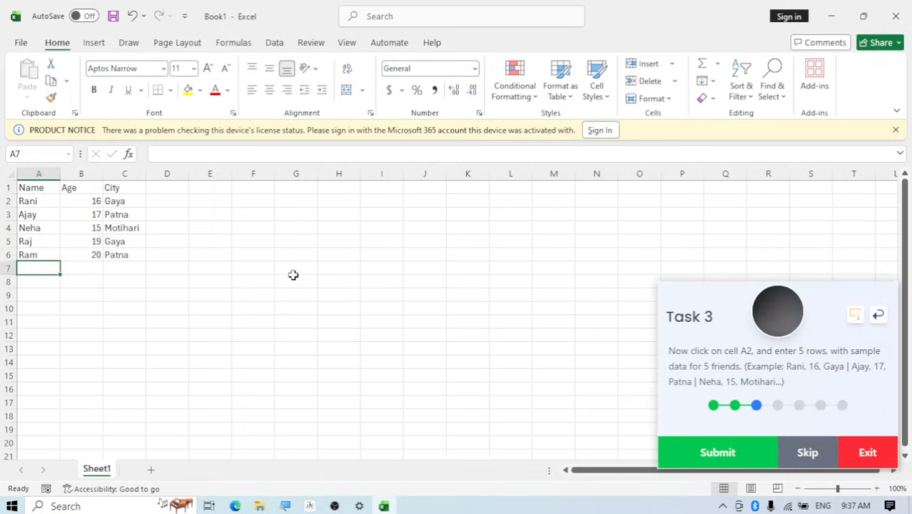
{"action": "left_click", "coordinate": [691, 464]}
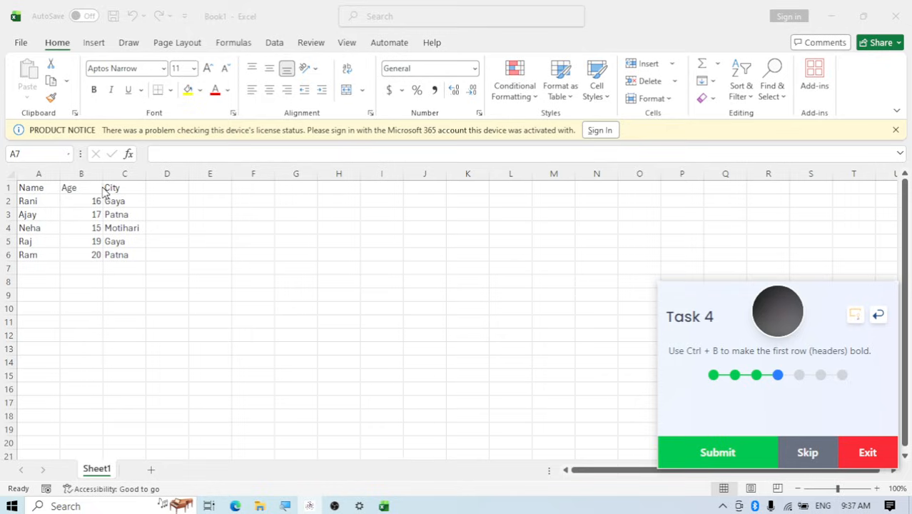
Make the header cells A1:C1 bold and submit Task 4
{"action": "left_click", "coordinate": [31, 187]}
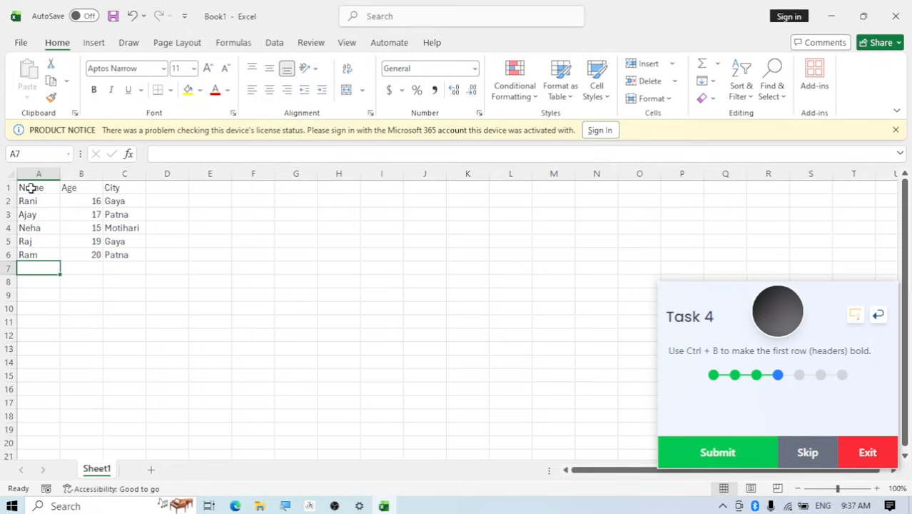
{"action": "left_click", "coordinate": [36, 188]}
{"action": "left_click_drag", "start_coordinate": [36, 188], "coordinate": [114, 188]}
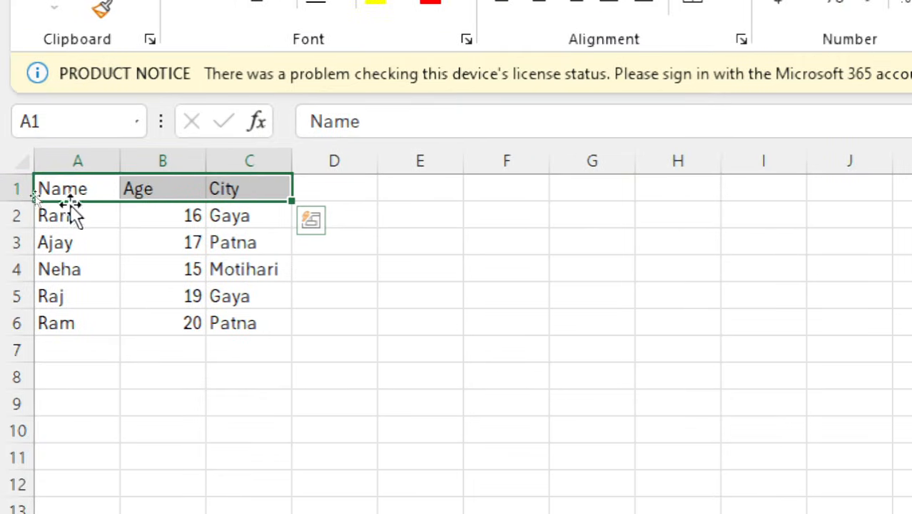
{"action": "left_click", "coordinate": [68, 184]}
{"action": "left_click_drag", "start_coordinate": [68, 184], "coordinate": [239, 184]}
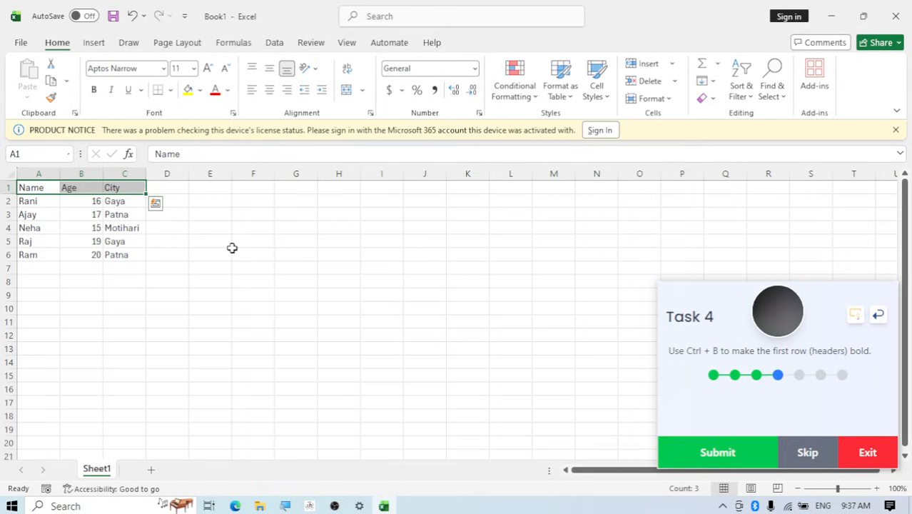
{"action": "key", "text": "ctrl+b"}
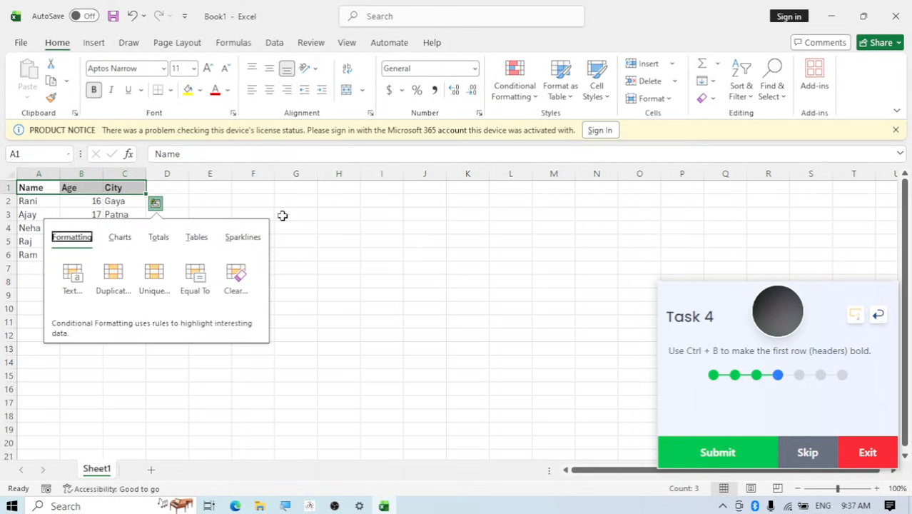
{"action": "left_click", "coordinate": [243, 199]}
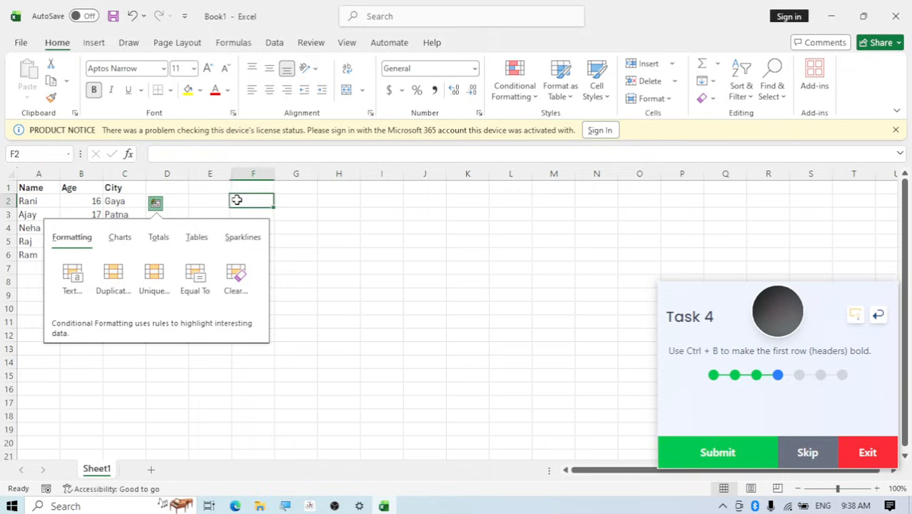
{"action": "left_click", "coordinate": [689, 448]}
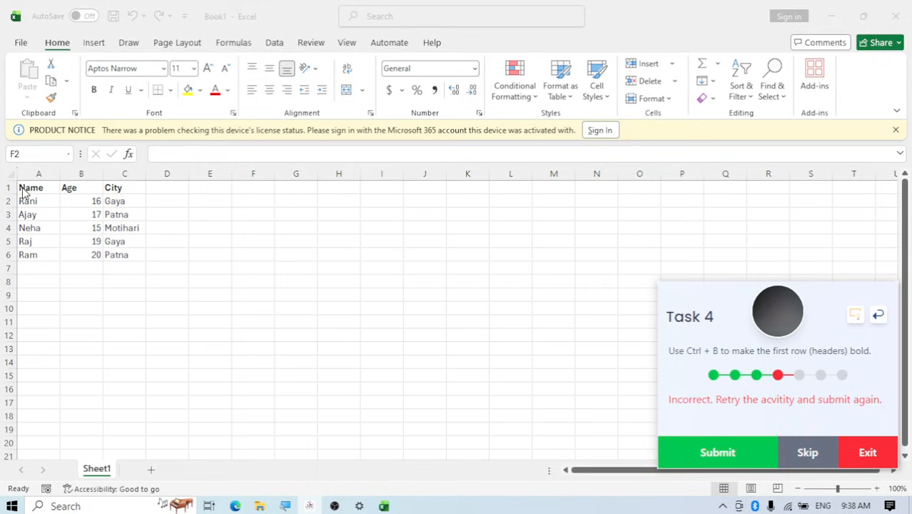
Toggle bold off and back on for headers A1:C1, leaving them bold, and resubmit Task 4
{"action": "left_click_drag", "start_coordinate": [23, 188], "coordinate": [100, 188]}
{"action": "key", "text": "ctrl+b"}
{"action": "key", "text": "ctrl+b"}
{"action": "key", "text": "ctrl+b"}
{"action": "key", "text": "ctrl+b"}
{"action": "key", "text": "ctrl+b"}
{"action": "key", "text": "ctrl+b"}
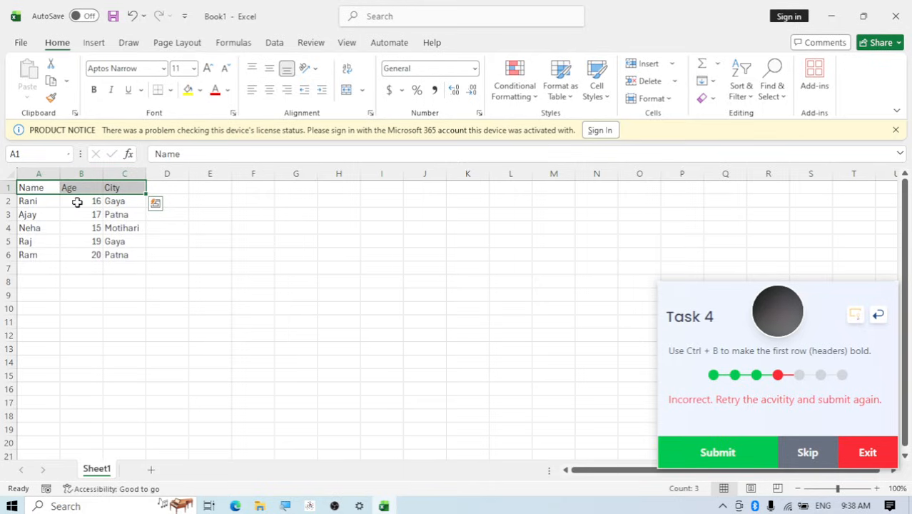
{"action": "key", "text": "ctrl+b"}
{"action": "key", "text": "ctrl+b"}
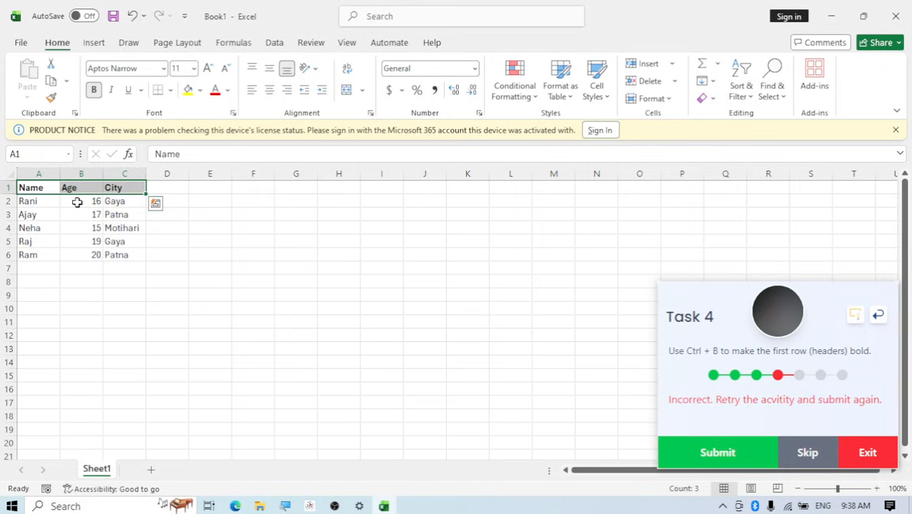
{"action": "key", "text": "ctrl+b"}
{"action": "key", "text": "ctrl+b"}
{"action": "left_click", "coordinate": [180, 200]}
{"action": "left_click", "coordinate": [682, 452]}
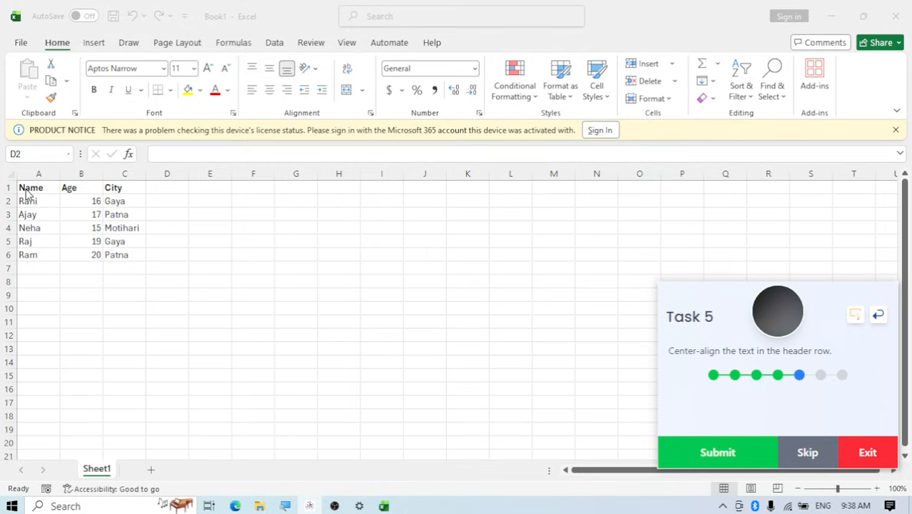
Center-align the text in header cells A1:C1 and submit Task 5
{"action": "left_click_drag", "start_coordinate": [26, 188], "coordinate": [113, 188]}
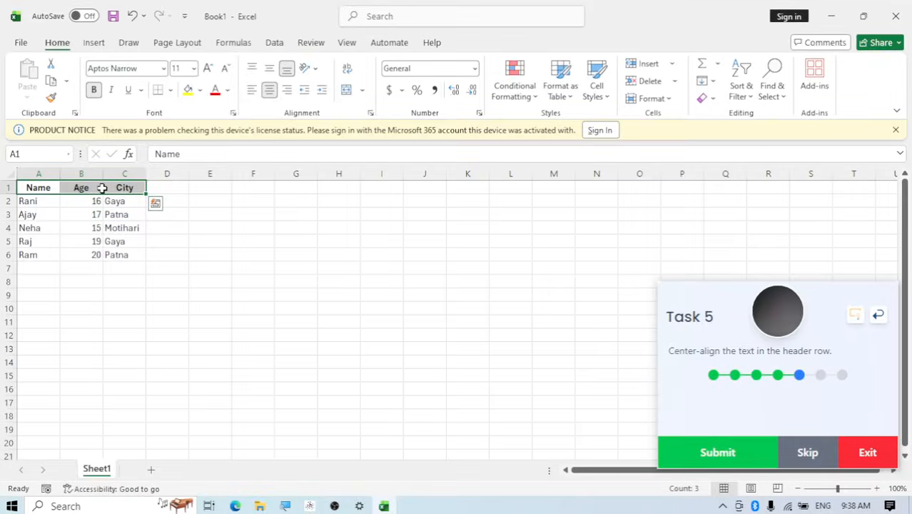
{"action": "left_click", "coordinate": [684, 457]}
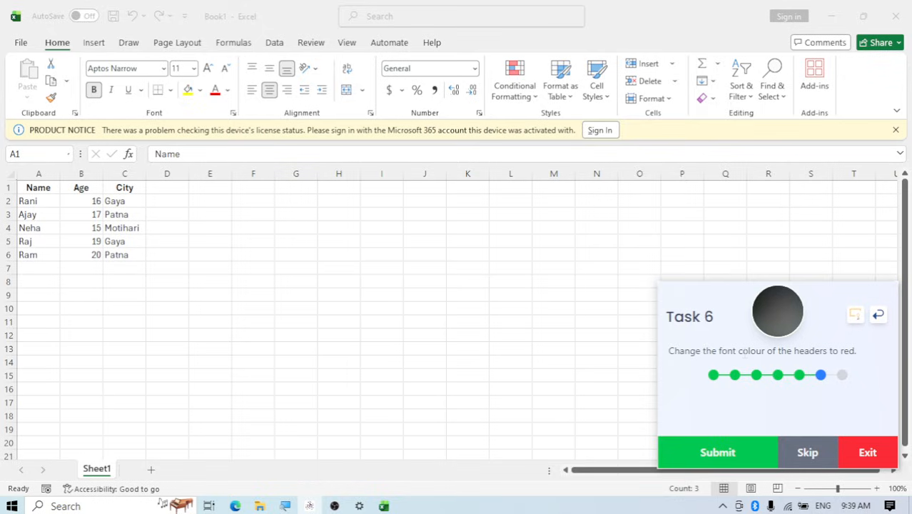
Set the font colour of headers A1:C1 to standard Red and submit Task 6
{"action": "left_click", "coordinate": [42, 187]}
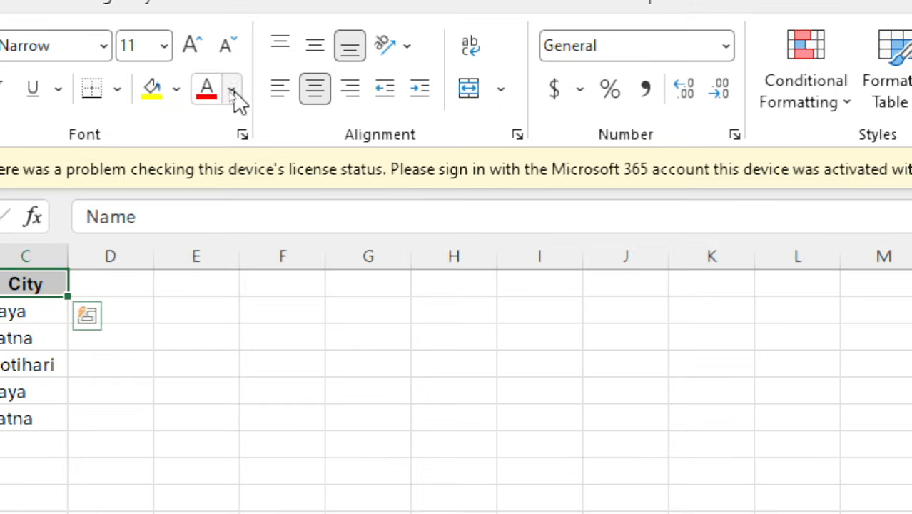
{"action": "left_click", "coordinate": [234, 89]}
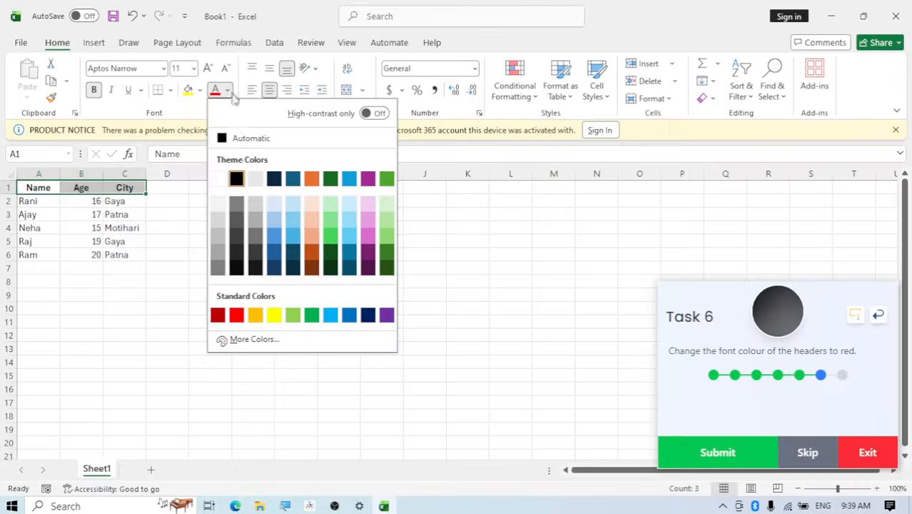
{"action": "left_click", "coordinate": [236, 315]}
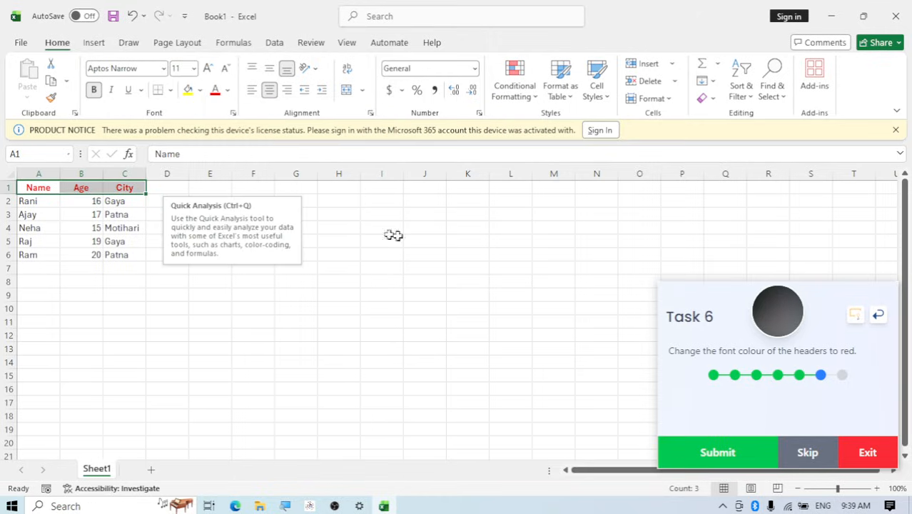
{"action": "left_click", "coordinate": [191, 188]}
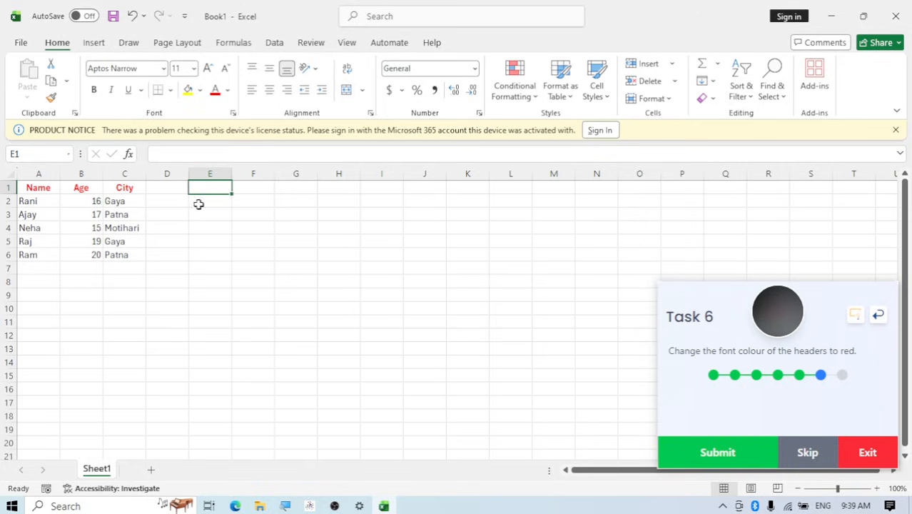
{"action": "left_click", "coordinate": [707, 448]}
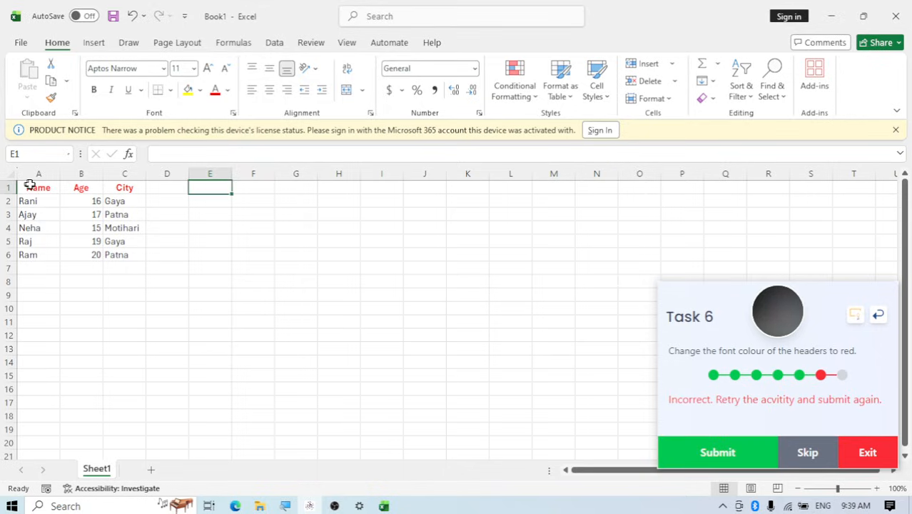
Reapply the standard Red font colour to headers A1:C1 and resubmit Task 6
{"action": "left_click_drag", "start_coordinate": [29, 186], "coordinate": [122, 187]}
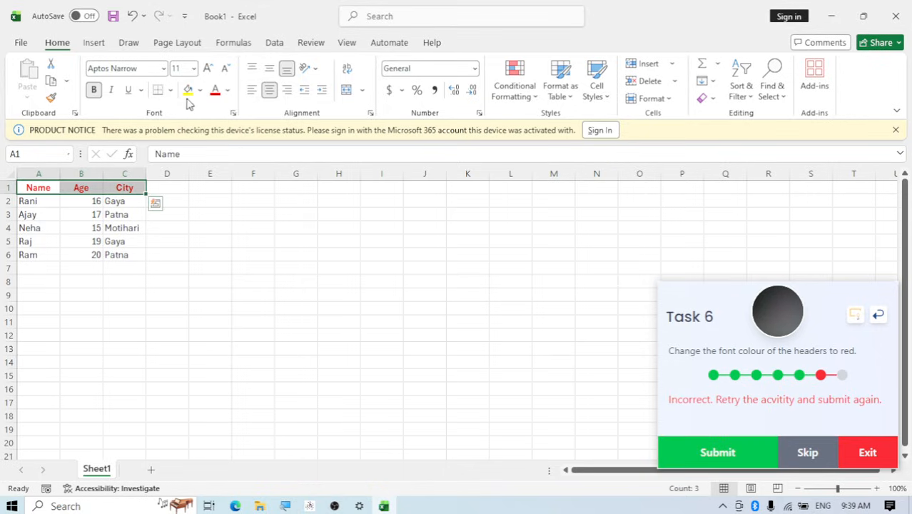
{"action": "left_click", "coordinate": [229, 90]}
{"action": "left_click", "coordinate": [229, 93]}
{"action": "left_click", "coordinate": [228, 92]}
{"action": "left_click", "coordinate": [229, 93]}
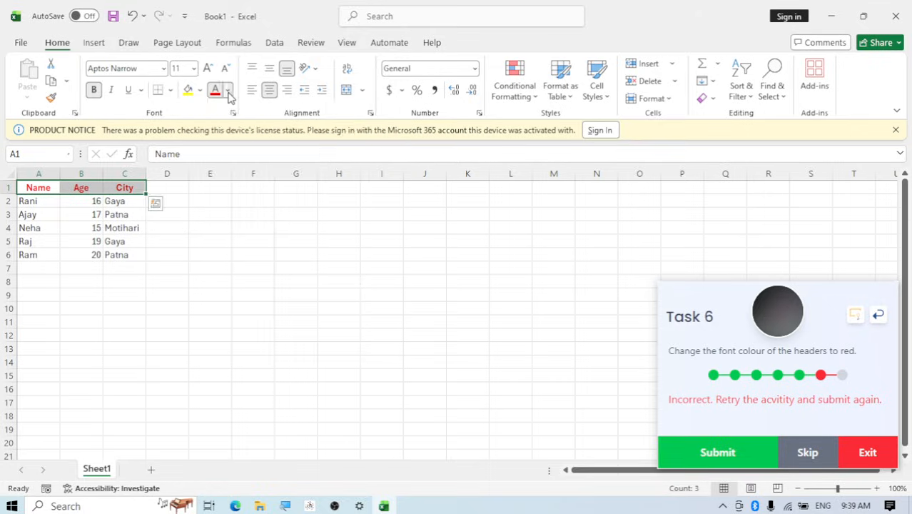
{"action": "left_click", "coordinate": [229, 93]}
{"action": "key", "text": "ctrl+c"}
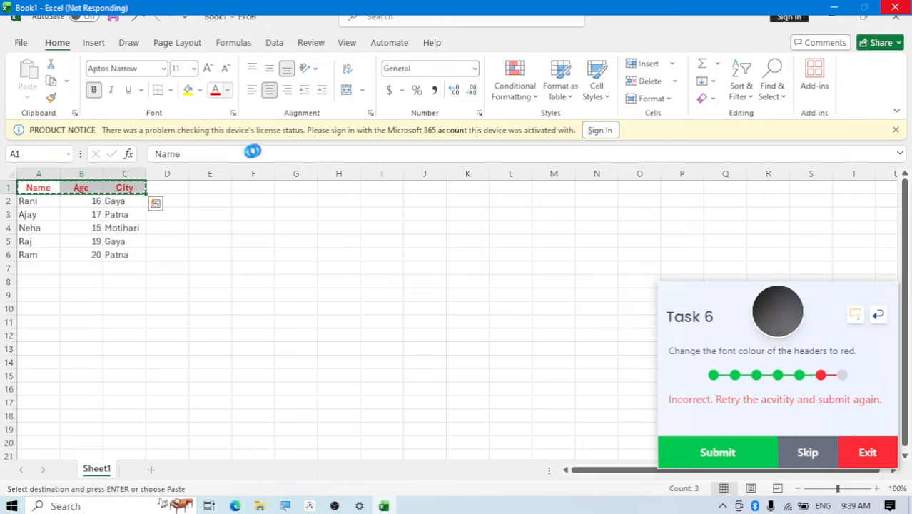
{"action": "left_click", "coordinate": [229, 92]}
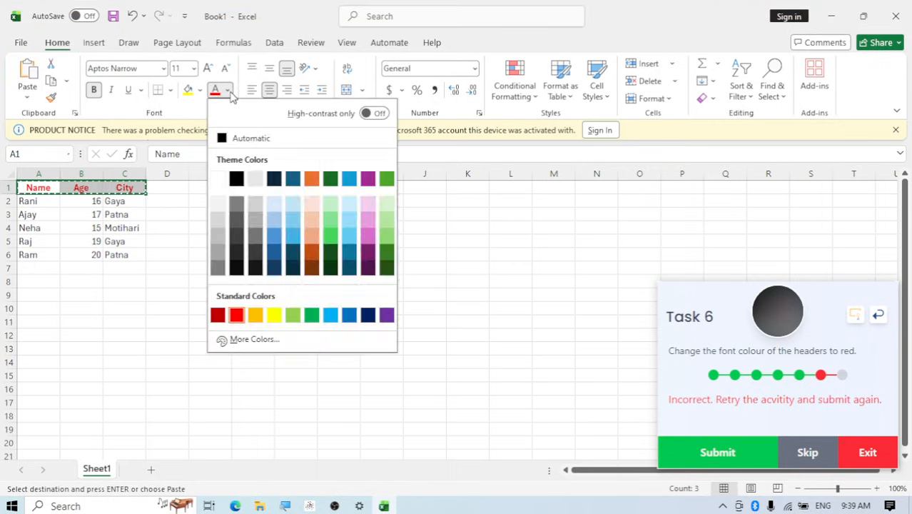
{"action": "left_click", "coordinate": [229, 93]}
{"action": "left_click", "coordinate": [230, 92]}
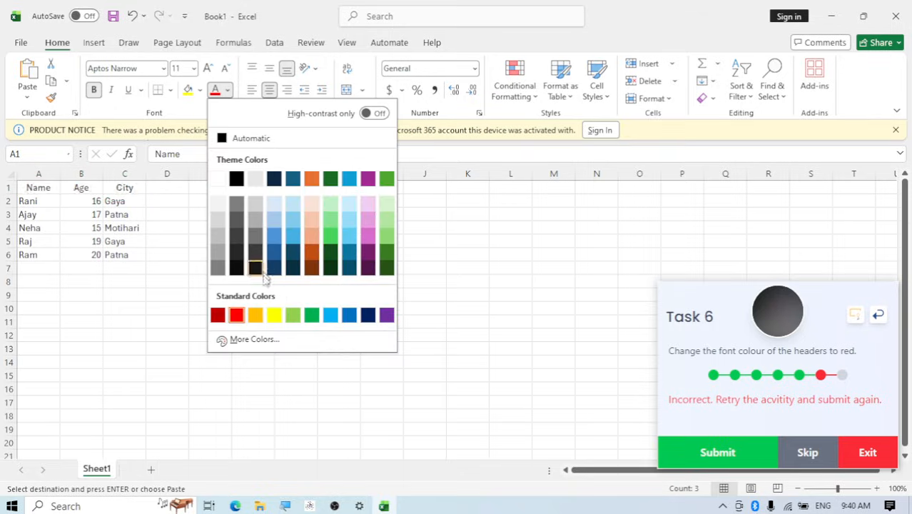
{"action": "left_click", "coordinate": [237, 317]}
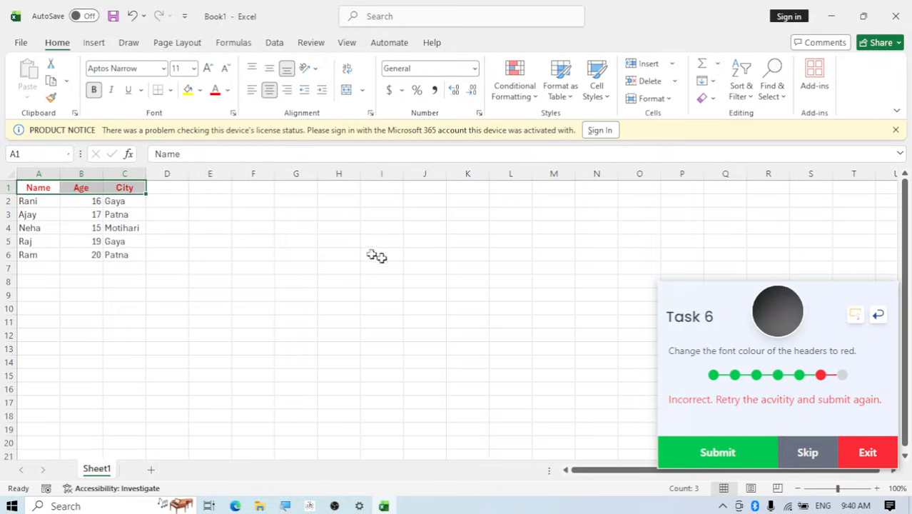
{"action": "left_click", "coordinate": [725, 457]}
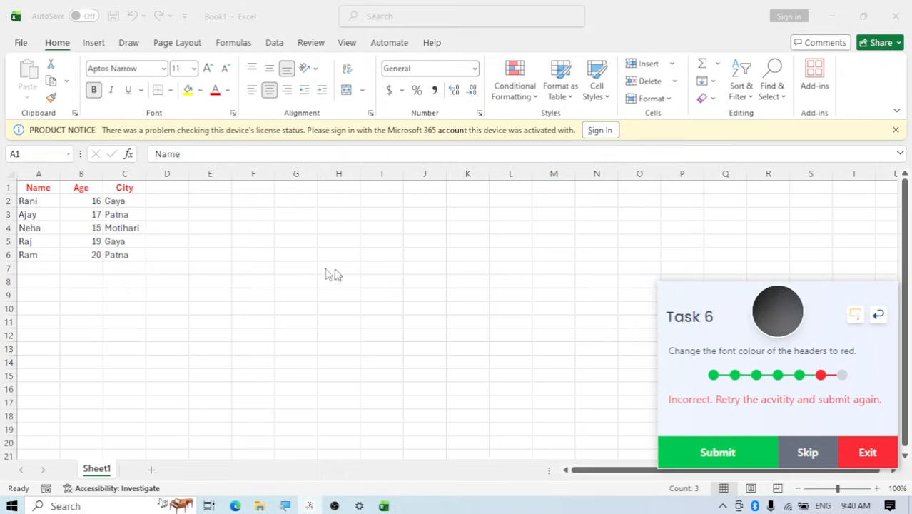
Change the font colour of headers A1:C1 to standard Dark Red and resubmit Task 6
{"action": "left_click", "coordinate": [125, 187]}
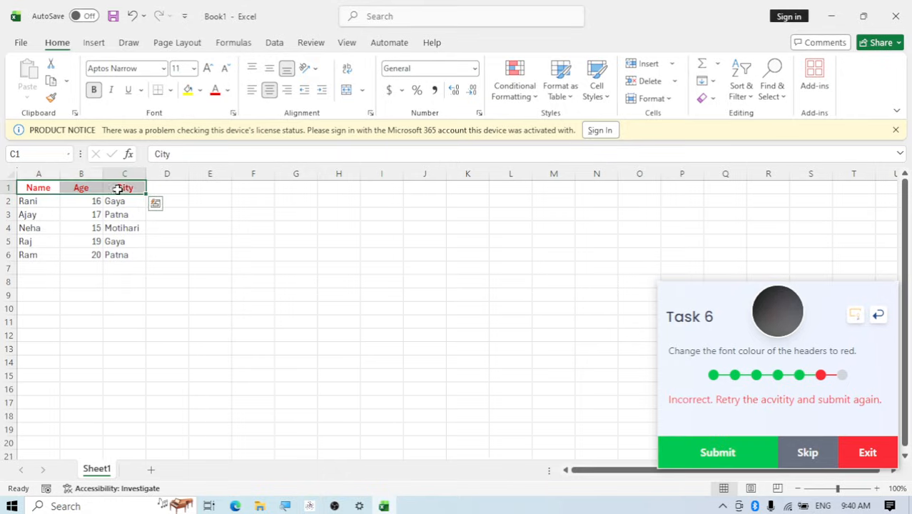
{"action": "left_click_drag", "start_coordinate": [58, 187], "coordinate": [122, 187]}
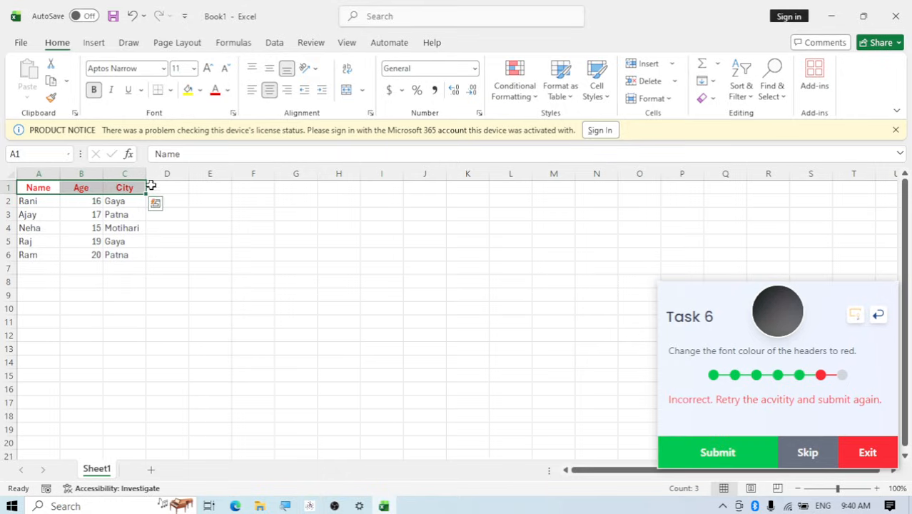
{"action": "left_click", "coordinate": [228, 91]}
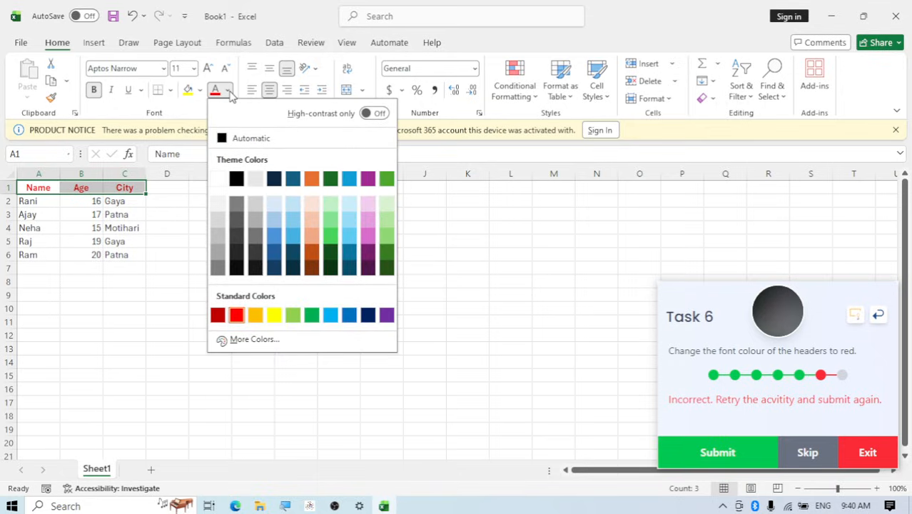
{"action": "left_click", "coordinate": [218, 318]}
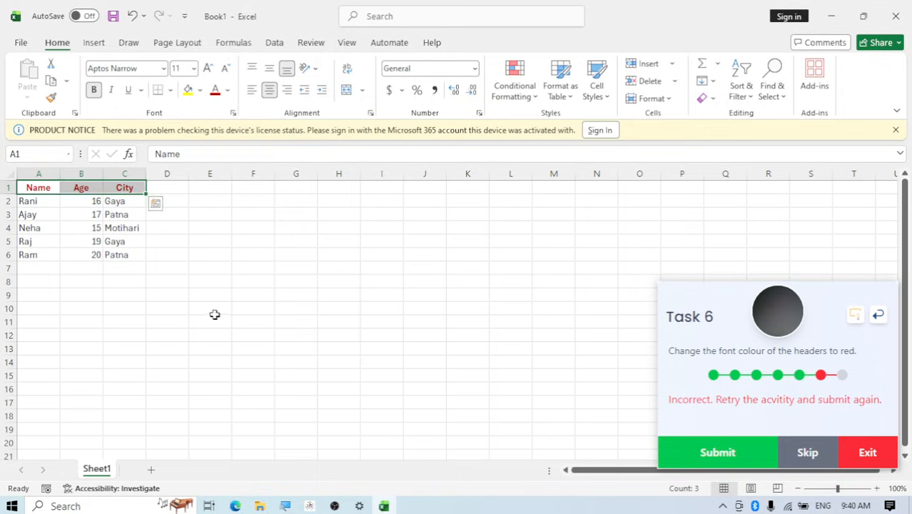
{"action": "left_click", "coordinate": [202, 200]}
{"action": "left_click", "coordinate": [692, 464]}
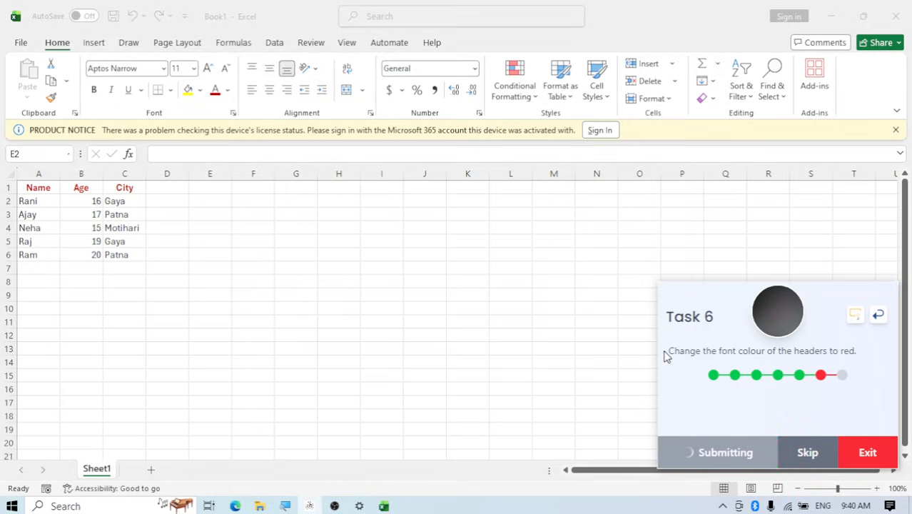
Set the font colour of headers A1:C1 back to standard Red and resubmit Task 6
{"action": "left_click", "coordinate": [26, 187]}
{"action": "left_click_drag", "start_coordinate": [28, 187], "coordinate": [116, 189]}
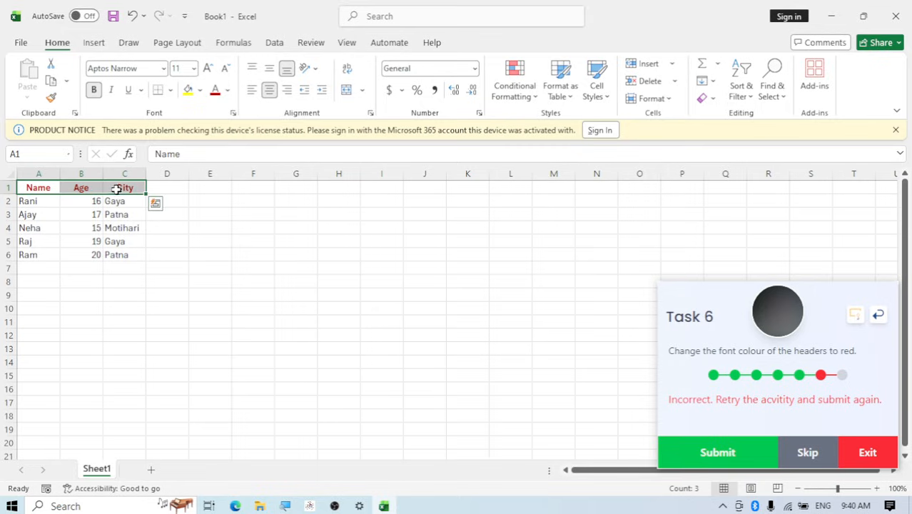
{"action": "right_click", "coordinate": [113, 188]}
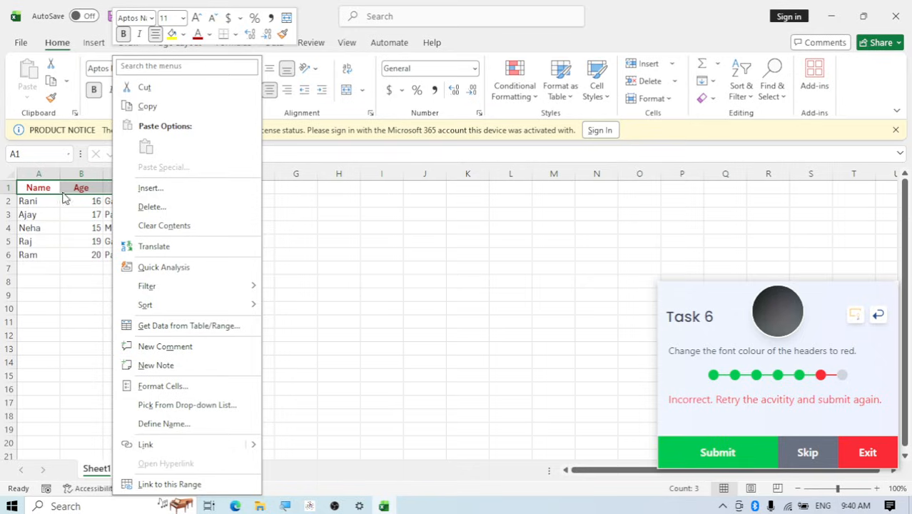
{"action": "left_click", "coordinate": [210, 37]}
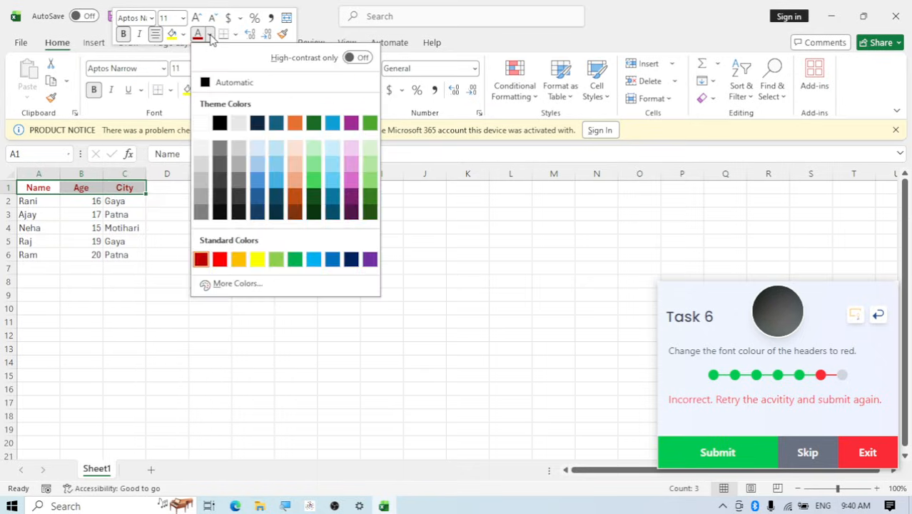
{"action": "left_click", "coordinate": [209, 37]}
{"action": "left_click", "coordinate": [210, 37]}
{"action": "double_click", "coordinate": [210, 37]}
{"action": "double_click", "coordinate": [210, 37]}
{"action": "left_click", "coordinate": [210, 38]}
{"action": "left_click", "coordinate": [210, 38]}
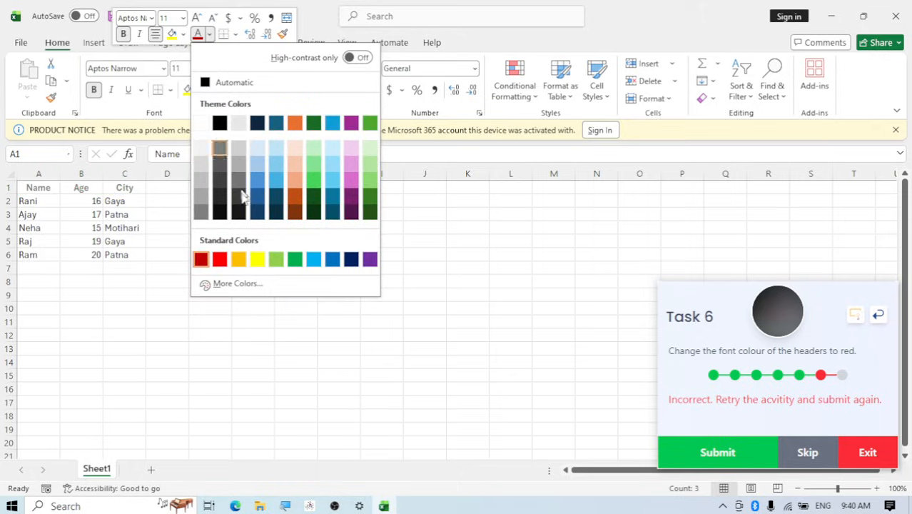
{"action": "left_click", "coordinate": [219, 262]}
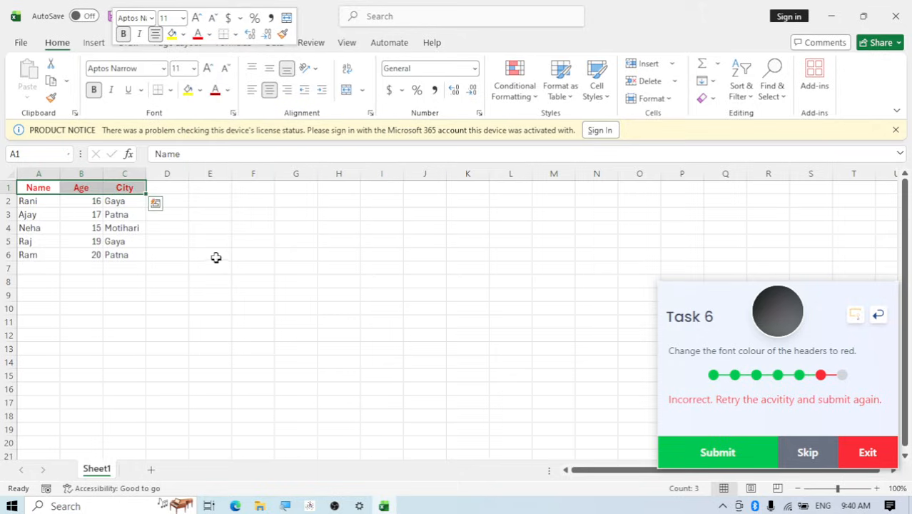
{"action": "left_click", "coordinate": [730, 463]}
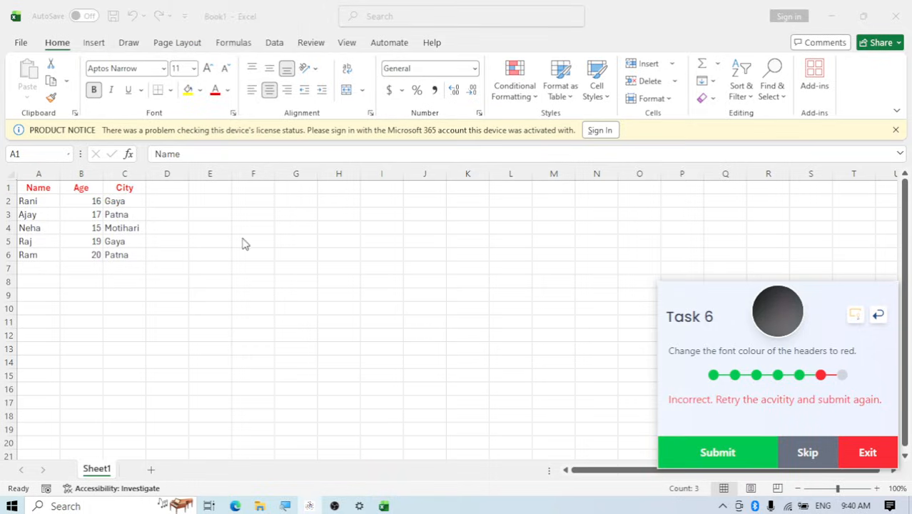
Skip Task 6 and copy the file name Friend_List.xlsx from the Task 7 instruction
{"action": "left_click", "coordinate": [802, 464]}
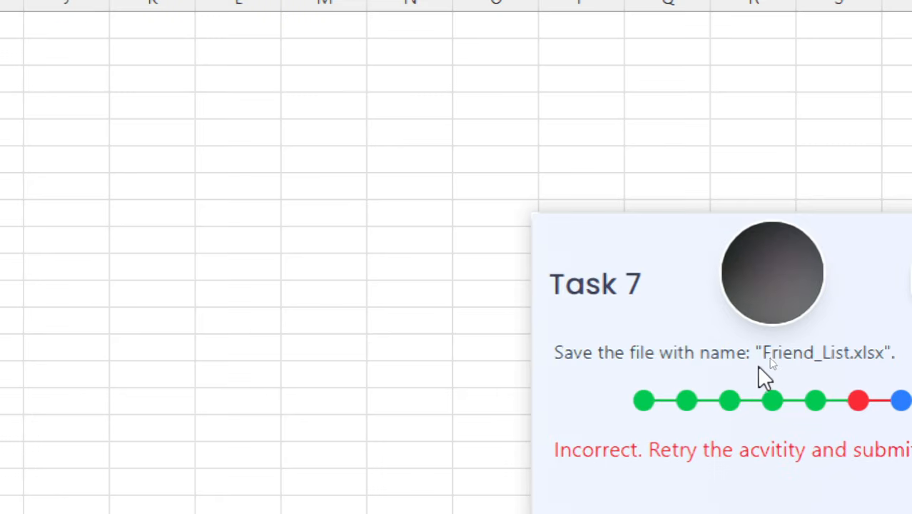
{"action": "left_click_drag", "start_coordinate": [763, 354], "coordinate": [889, 356]}
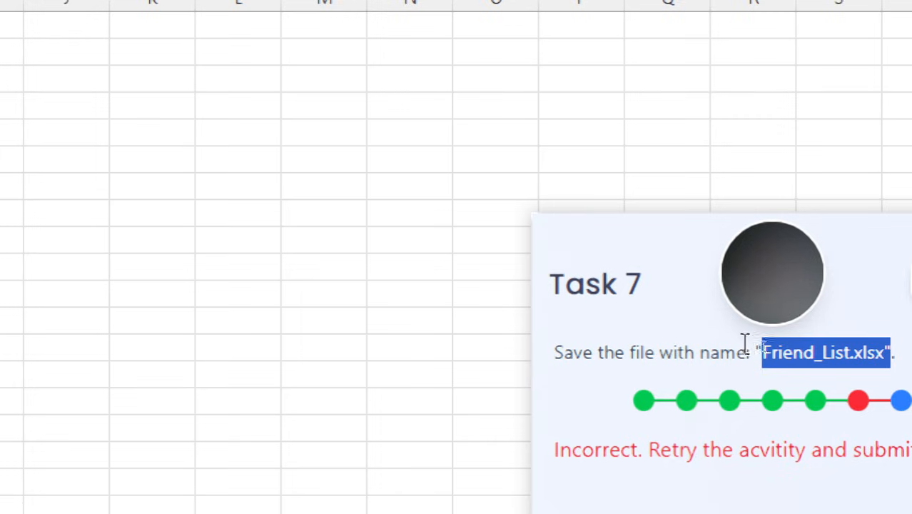
{"action": "left_click", "coordinate": [763, 355]}
{"action": "left_click_drag", "start_coordinate": [764, 355], "coordinate": [883, 355]}
{"action": "key", "text": "ctrl+c"}
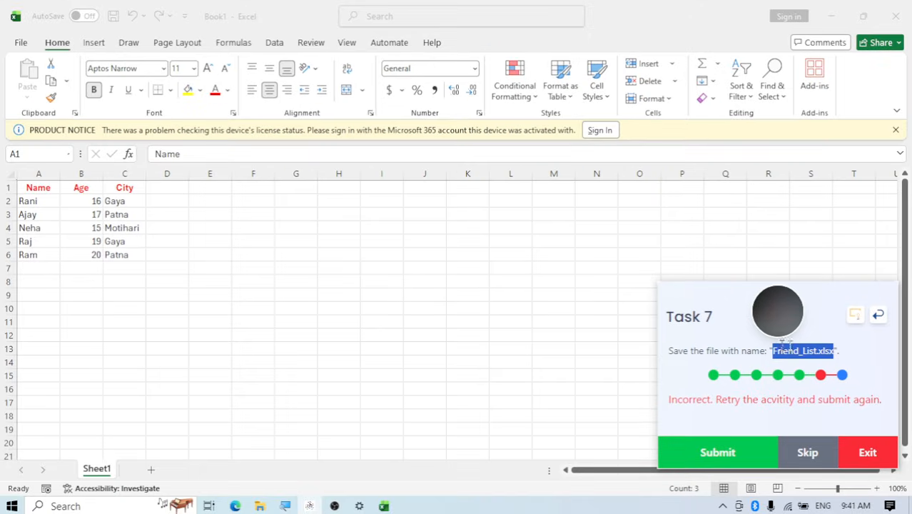
Save the workbook as Friend_List.xlsx in the Documents folder and submit Task 7
{"action": "left_click", "coordinate": [23, 44]}
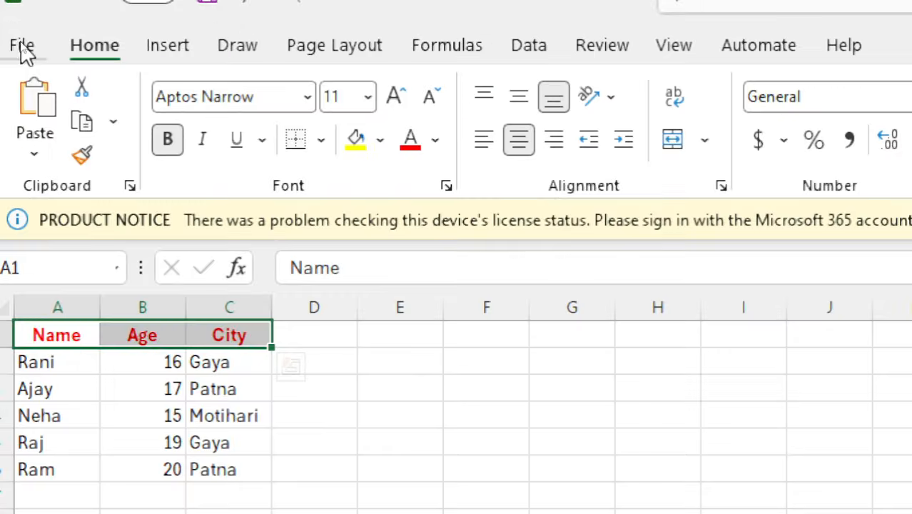
{"action": "left_click", "coordinate": [21, 44]}
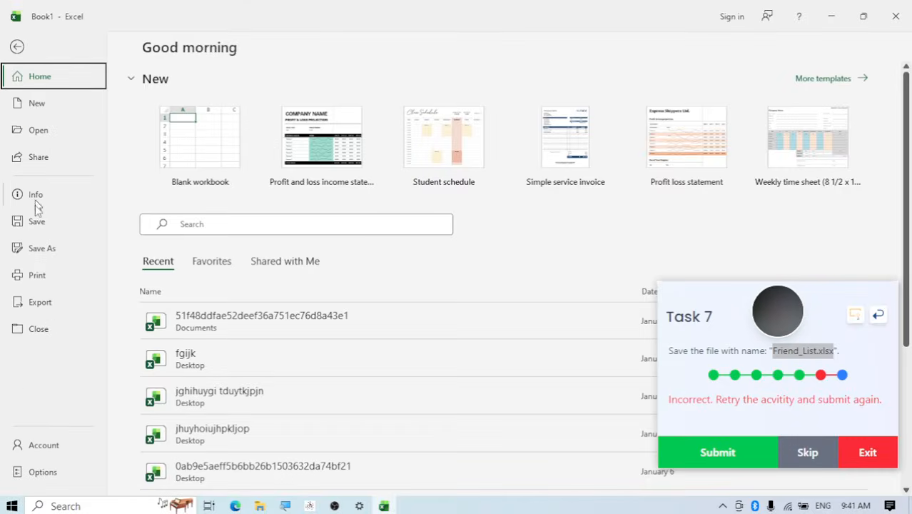
{"action": "left_click", "coordinate": [33, 253]}
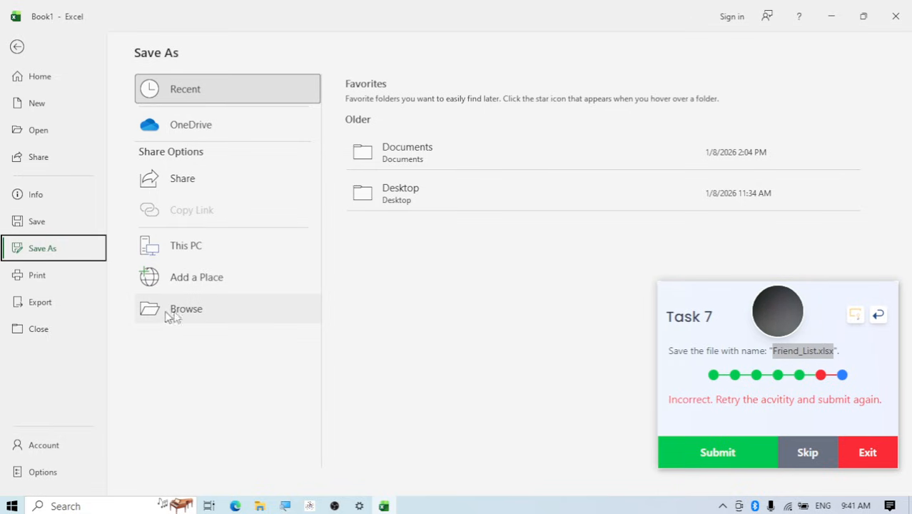
{"action": "left_click", "coordinate": [192, 315]}
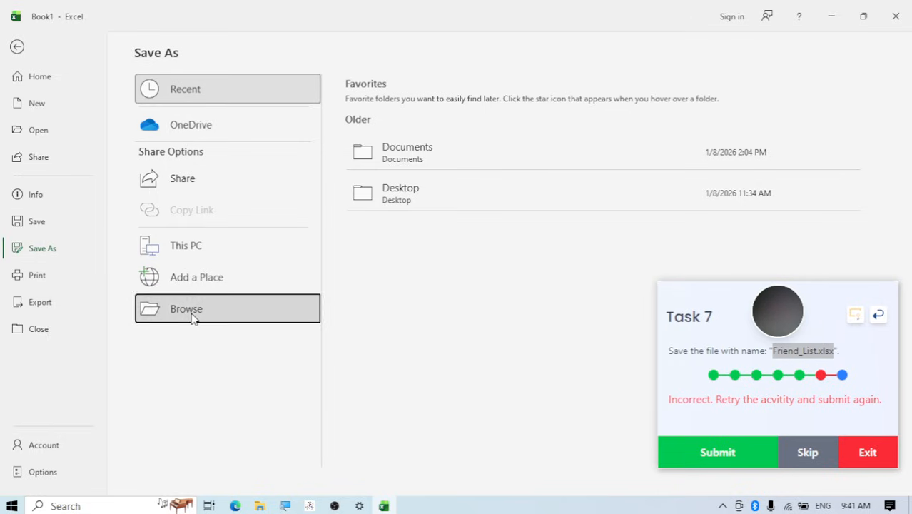
{"action": "scroll", "coordinate": [60, 162], "scroll_direction": "up", "scroll_amount": 2}
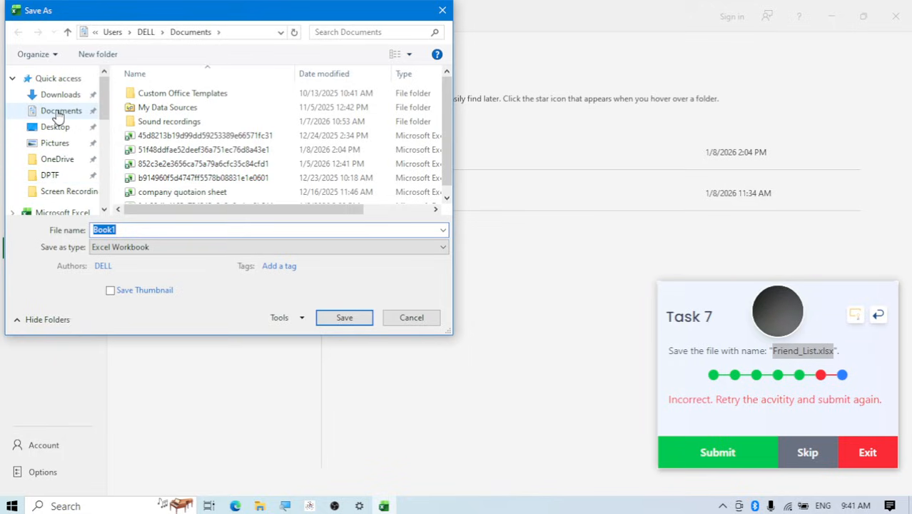
{"action": "left_click", "coordinate": [57, 111]}
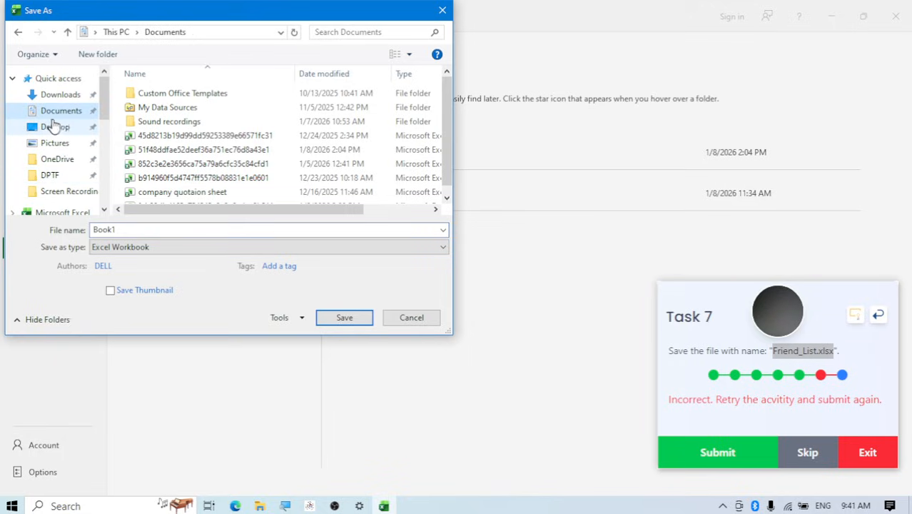
{"action": "double_click", "coordinate": [132, 229]}
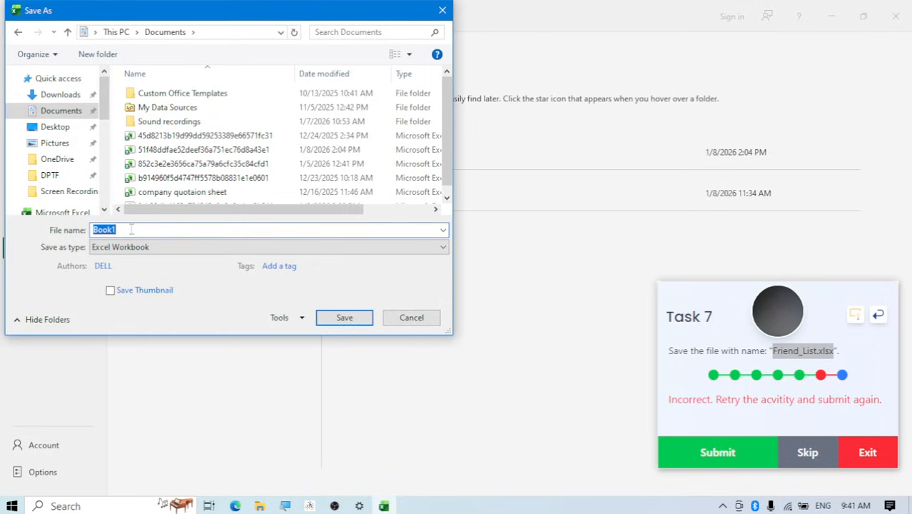
{"action": "key", "text": "ctrl+v"}
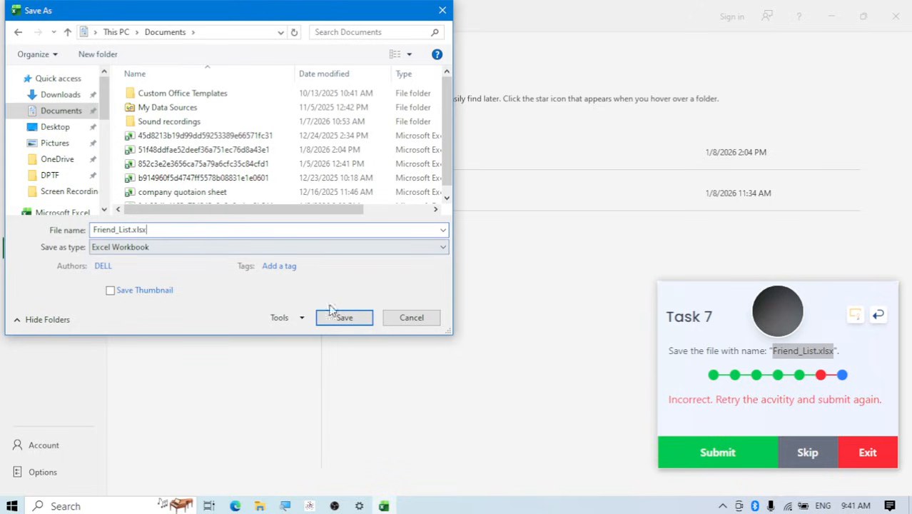
{"action": "left_click", "coordinate": [342, 323]}
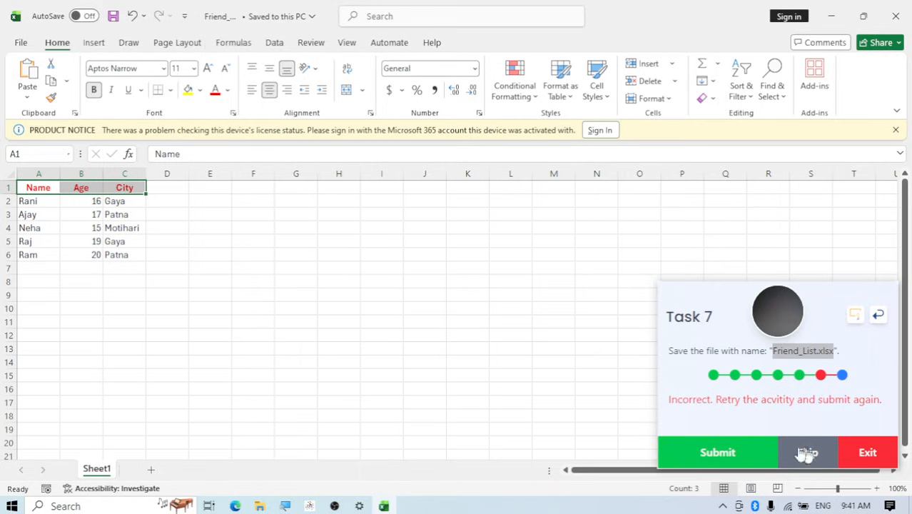
{"action": "left_click", "coordinate": [712, 452]}
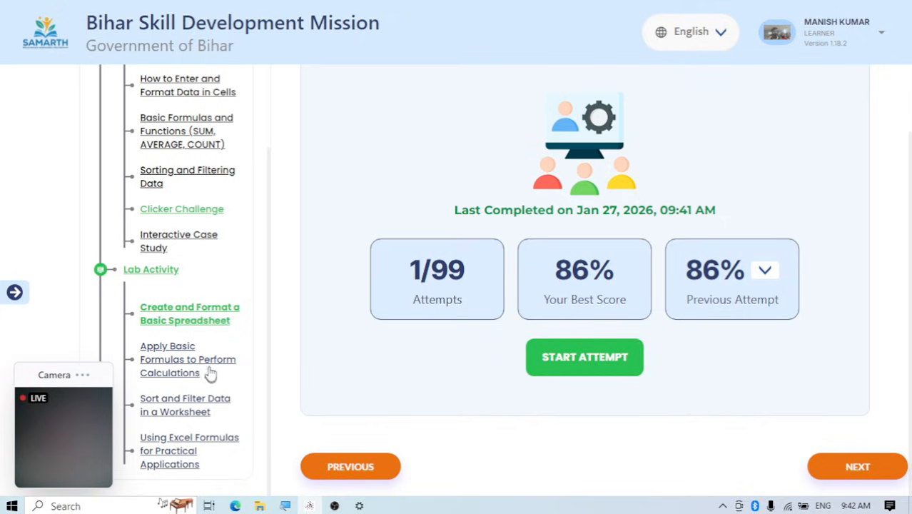
Start the "Apply Basic Formulas to Perform Calculations" lab activity and dismiss the document recovery list in its workbook
{"action": "left_click", "coordinate": [180, 367]}
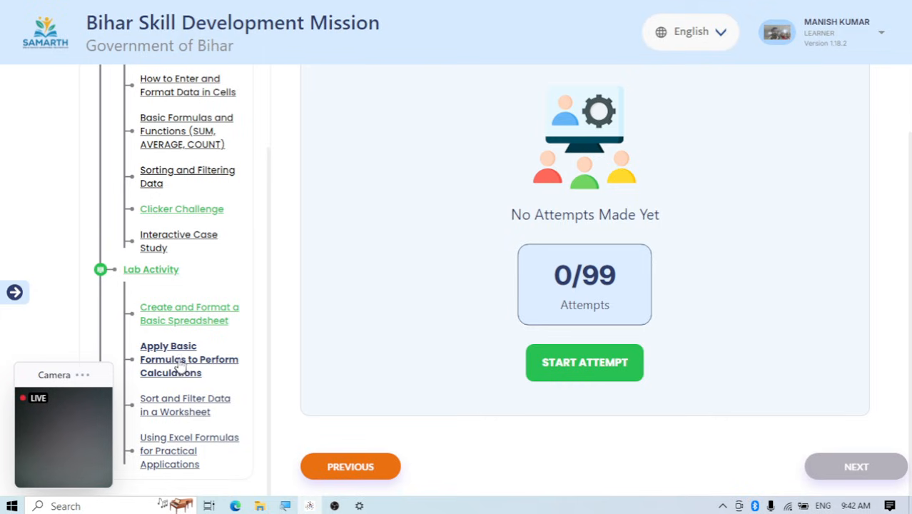
{"action": "left_click", "coordinate": [568, 372]}
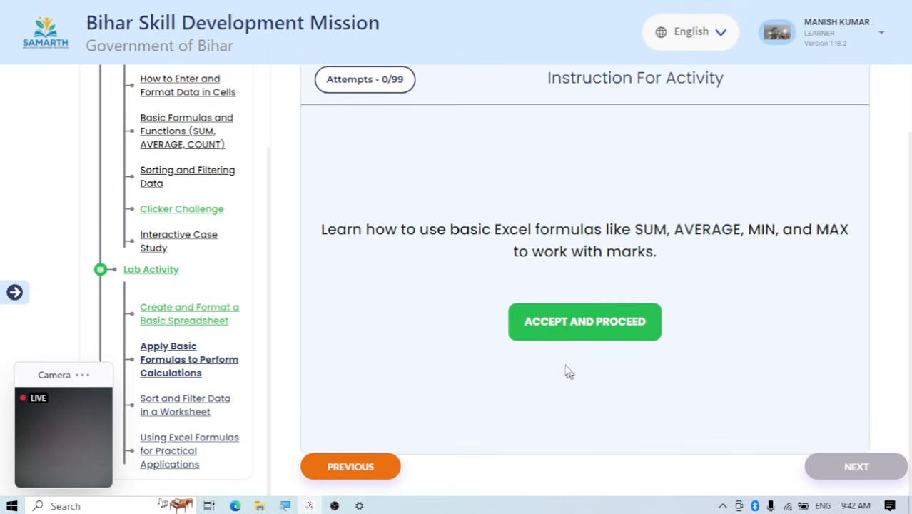
{"action": "left_click", "coordinate": [585, 323]}
{"action": "scroll", "coordinate": [599, 320], "scroll_direction": "down", "scroll_amount": 3}
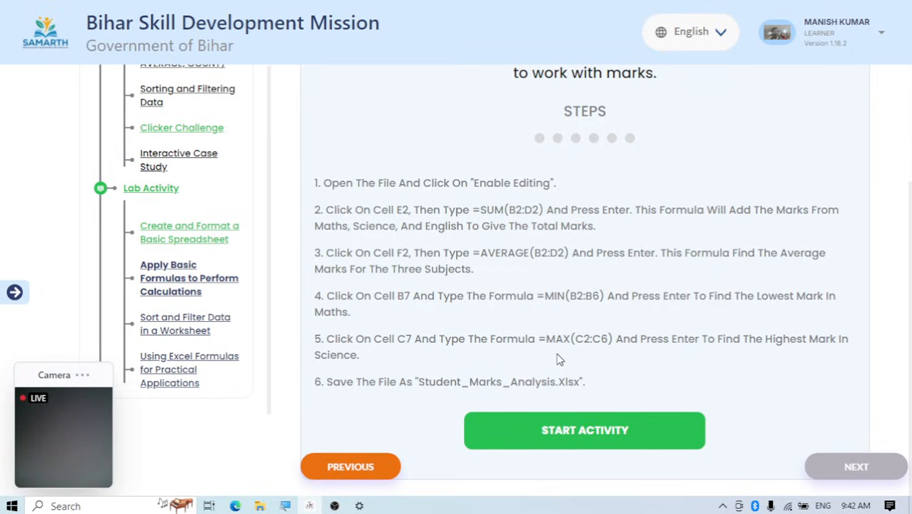
{"action": "left_click", "coordinate": [589, 443]}
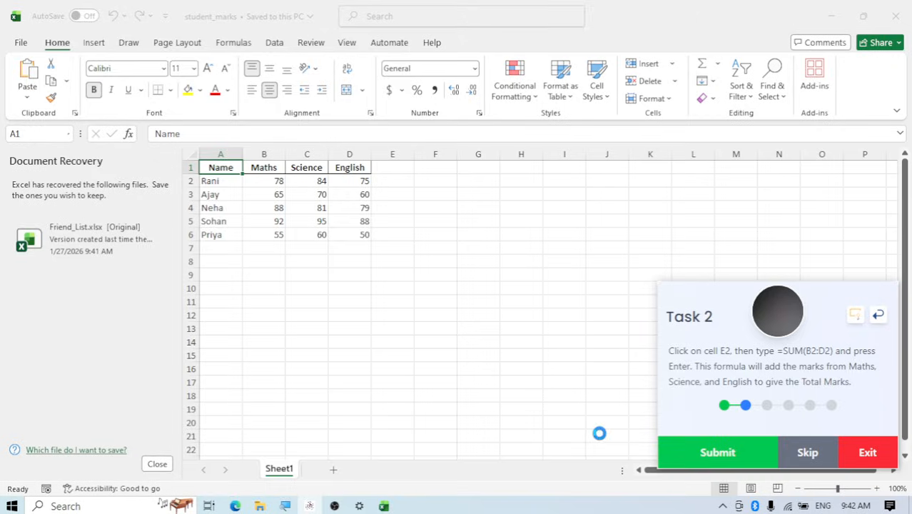
{"action": "left_click", "coordinate": [157, 465]}
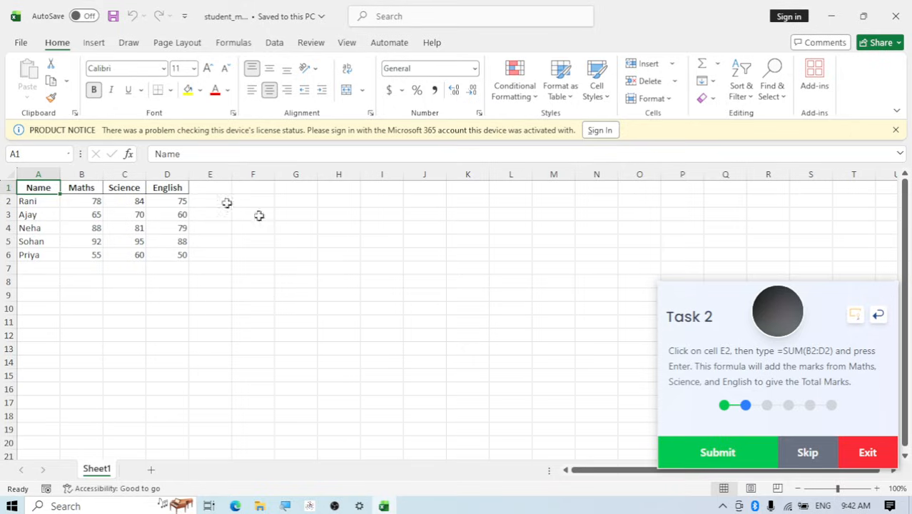
Enter the formula =SUM(B2:D2) in cell E2 to total the first student's marks
{"action": "left_click", "coordinate": [206, 202]}
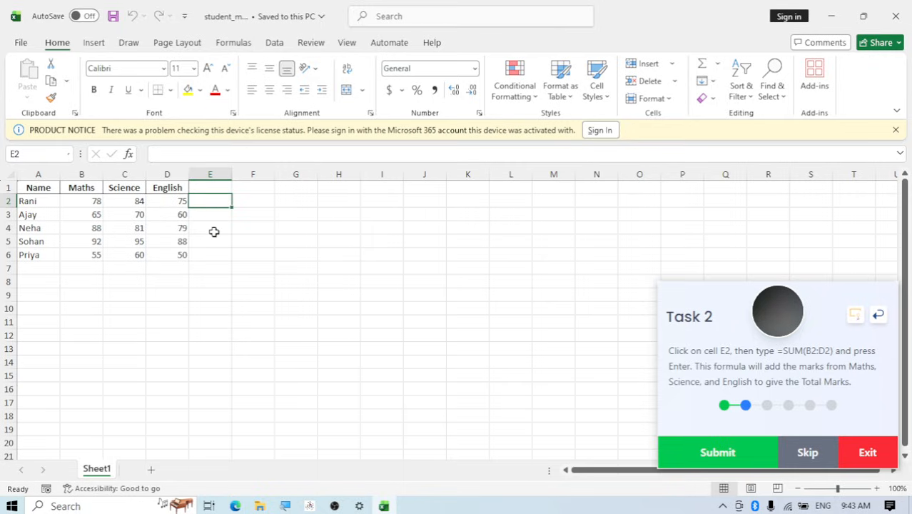
{"action": "type", "text": "="}
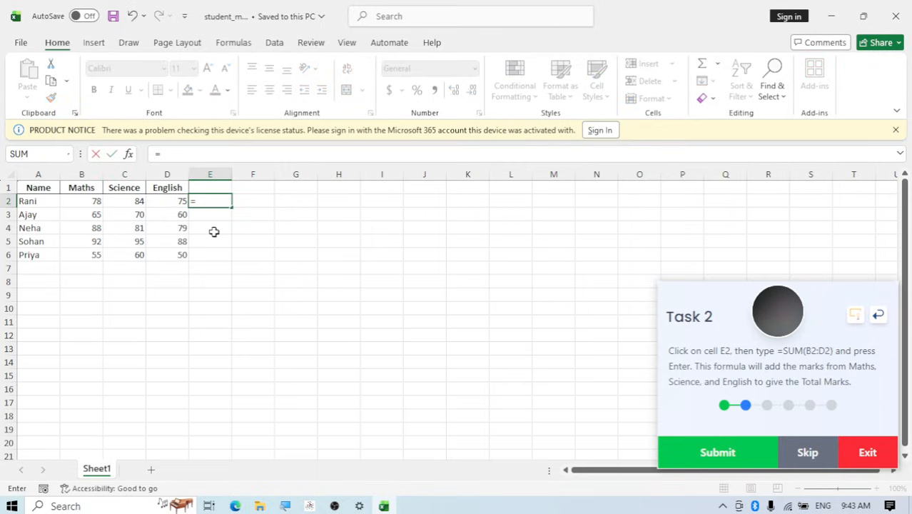
{"action": "type", "text": "sum"}
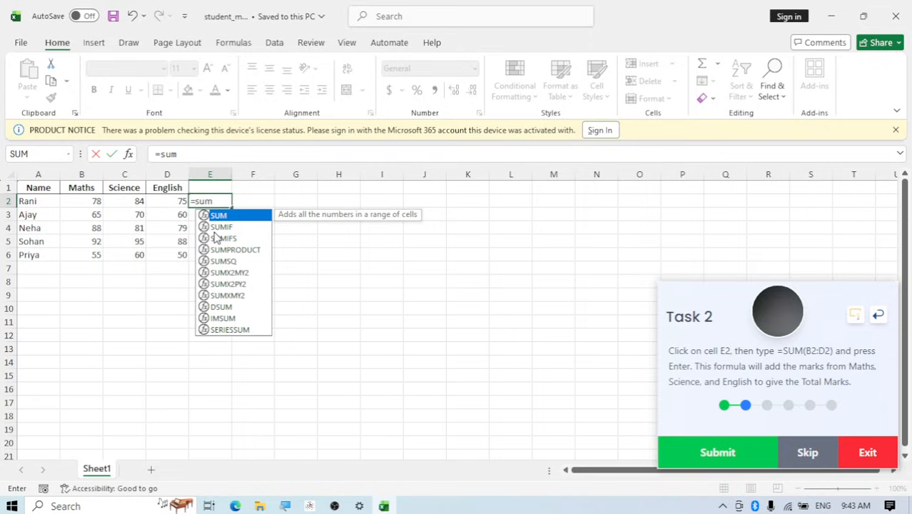
{"action": "type", "text": "("}
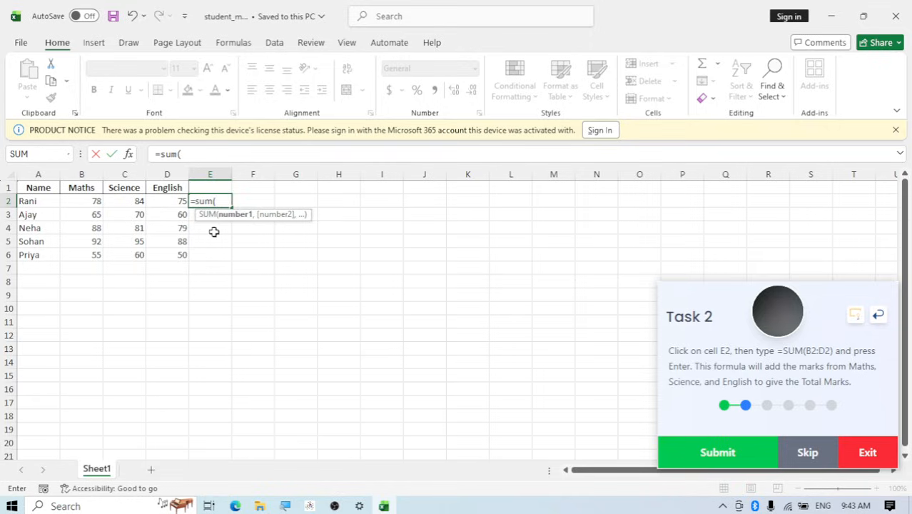
{"action": "type", "text": "B2:"}
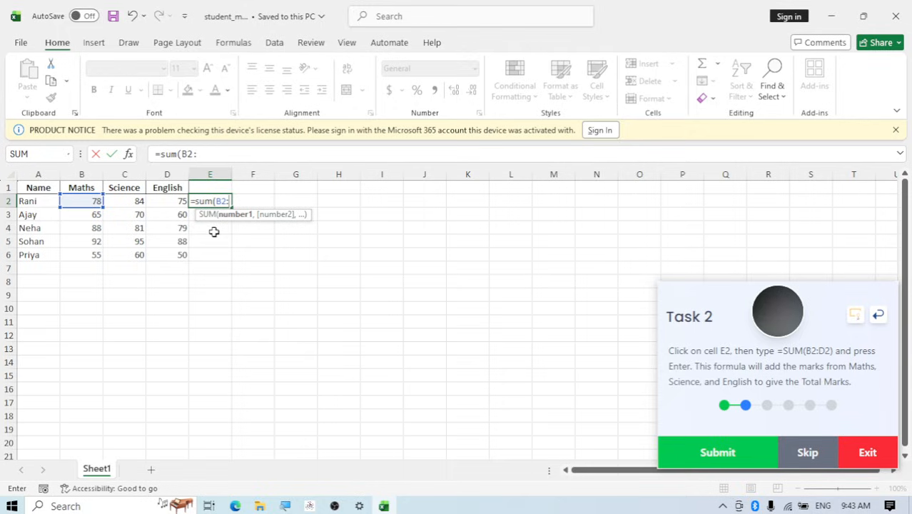
{"action": "type", "text": "D2"}
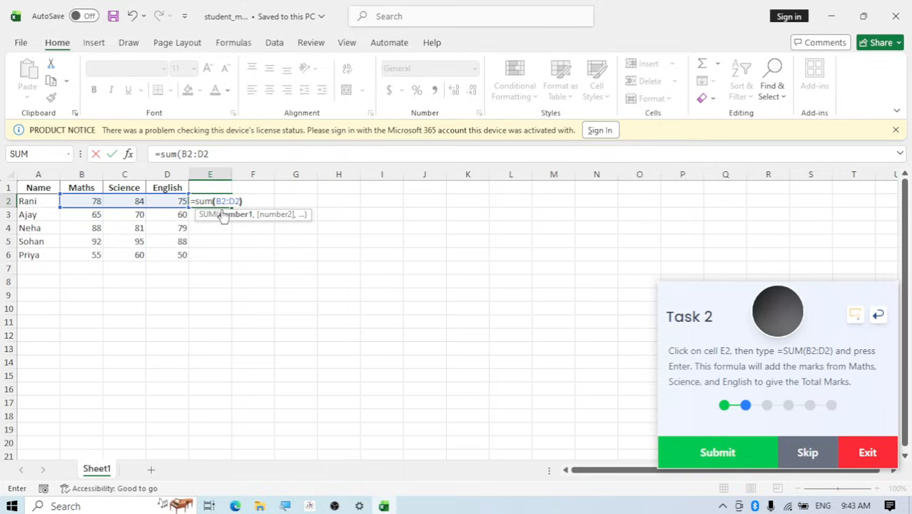
{"action": "type", "text": ")"}
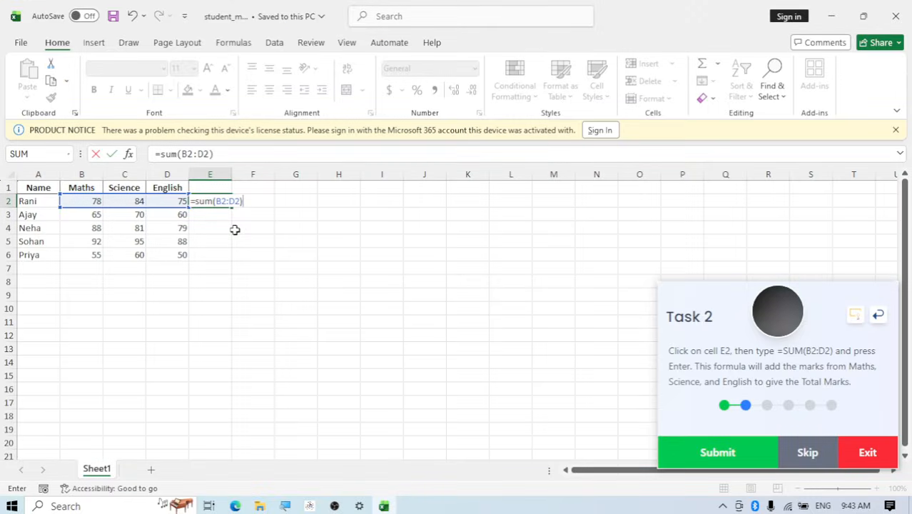
{"action": "key", "text": "Return"}
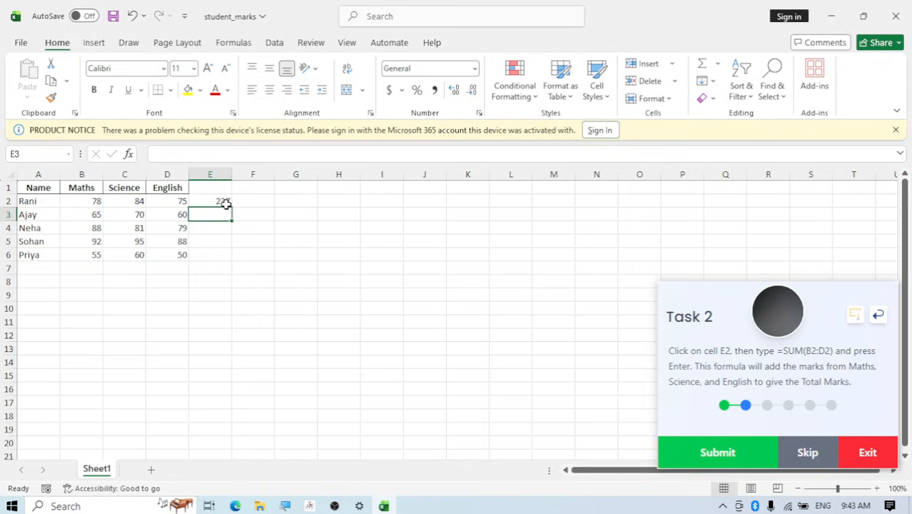
Fill the SUM formula from E2 down to E6 for the remaining students and submit Task 2
{"action": "left_click", "coordinate": [224, 203]}
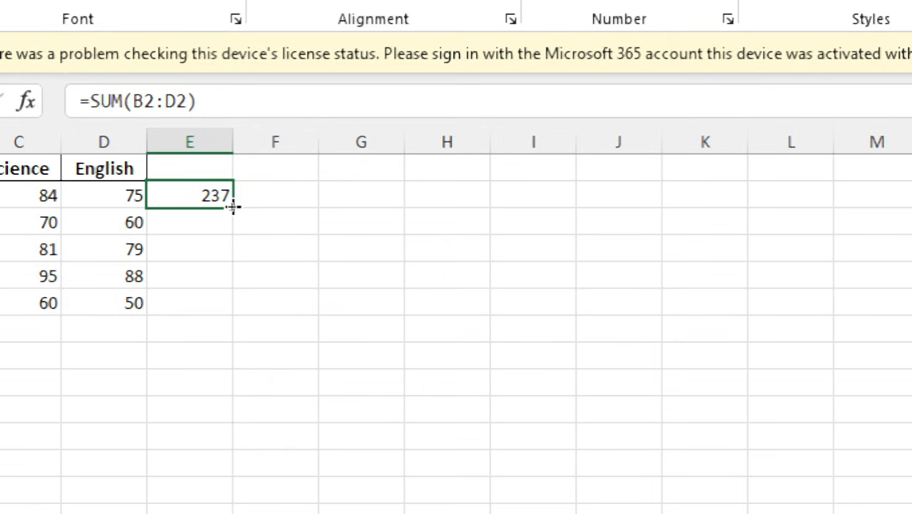
{"action": "double_click", "coordinate": [233, 206]}
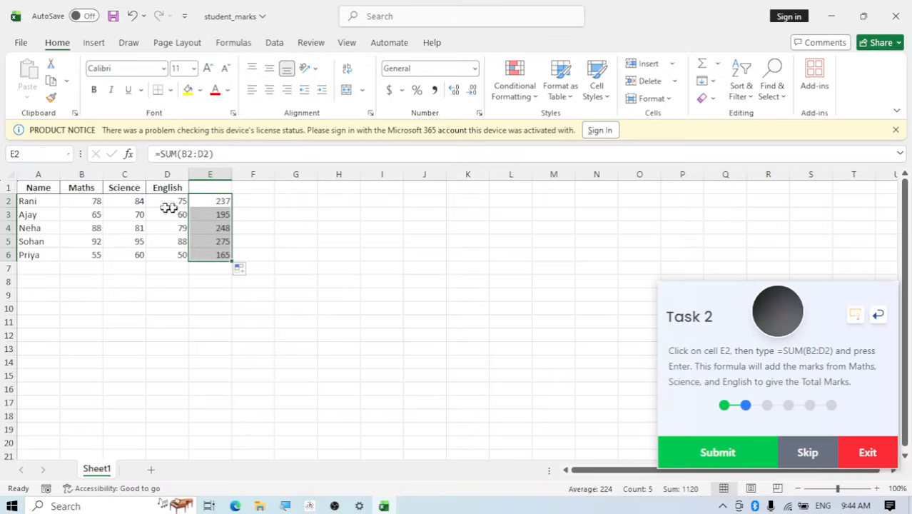
{"action": "left_click", "coordinate": [214, 254]}
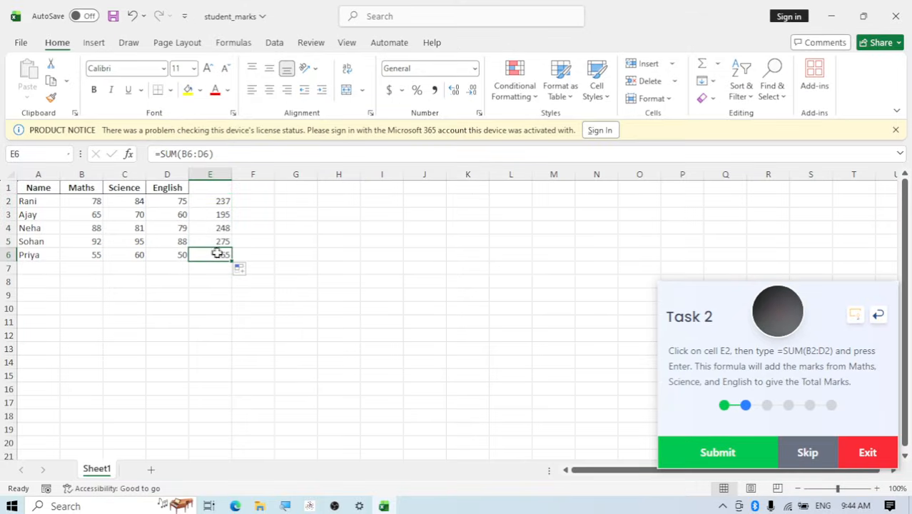
{"action": "left_click", "coordinate": [714, 461]}
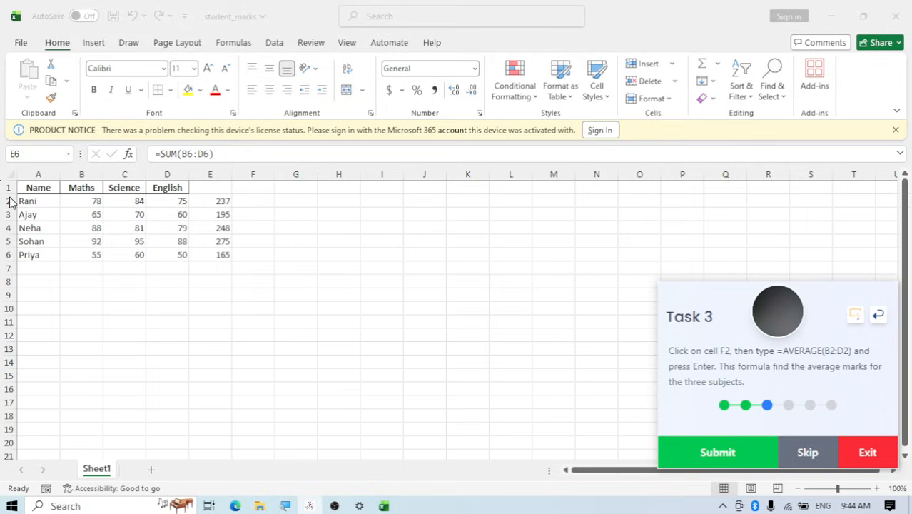
Enter the formula =AVERAGE(B2:D2) in cell F2 to average the first student's three subjects
{"action": "left_click", "coordinate": [244, 201]}
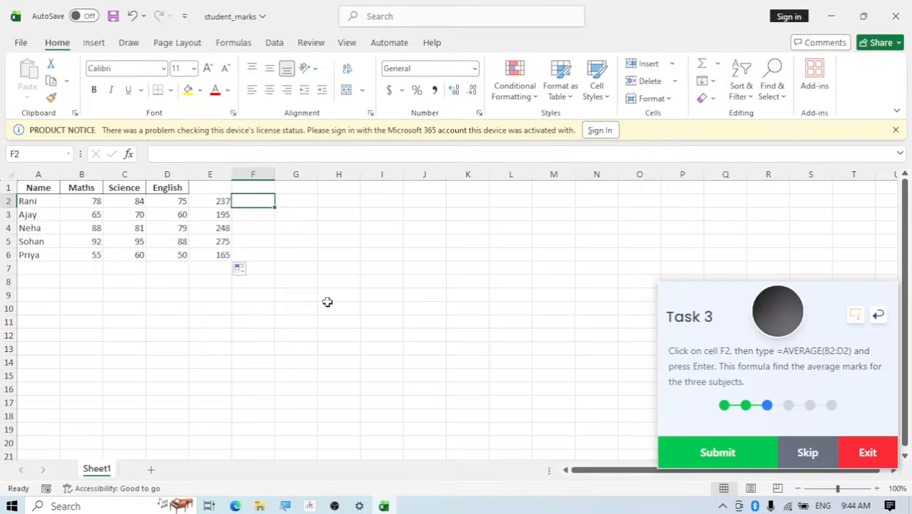
{"action": "type", "text": "="}
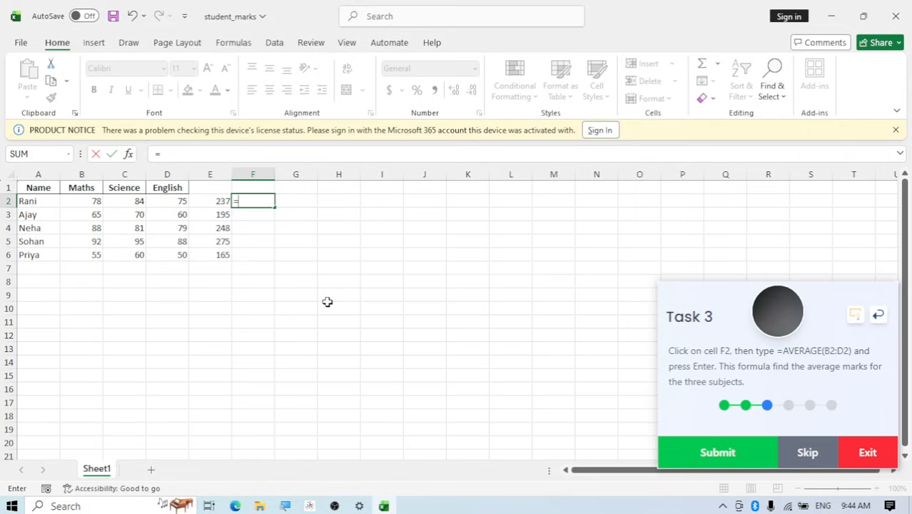
{"action": "type", "text": "a"}
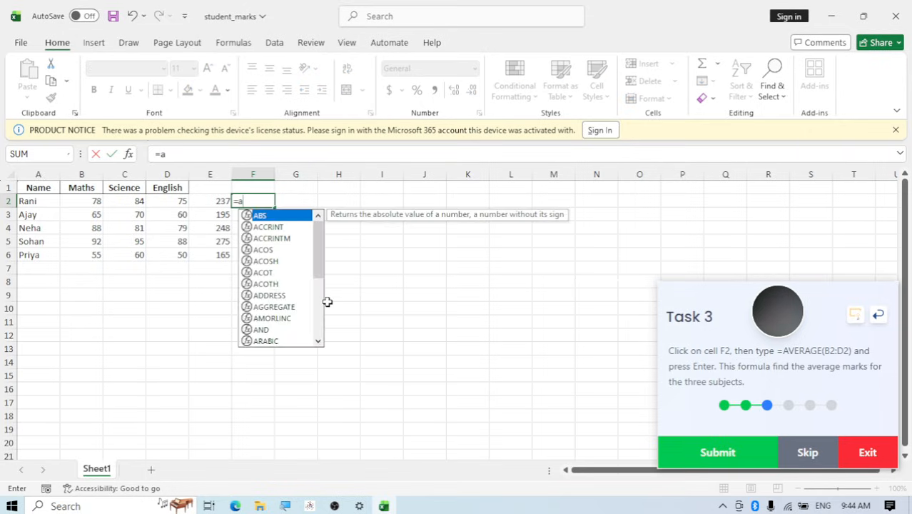
{"action": "type", "text": "verage"}
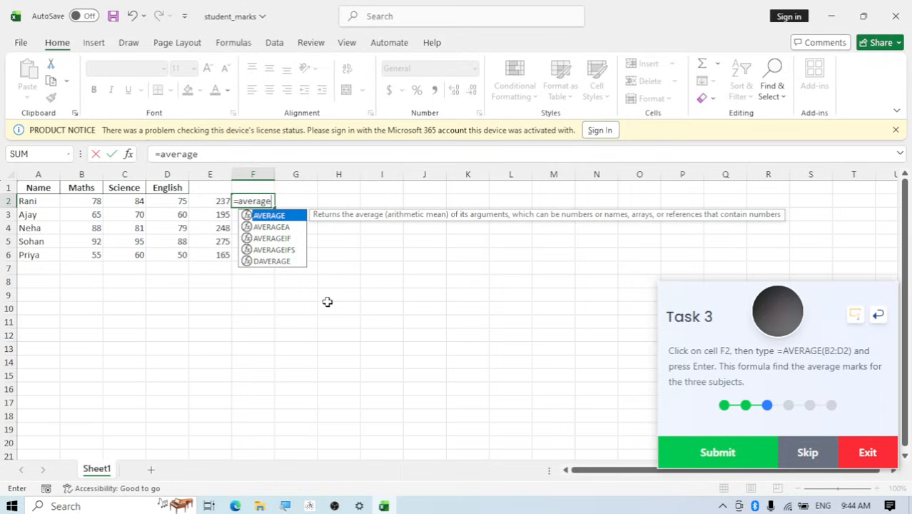
{"action": "type", "text": "("}
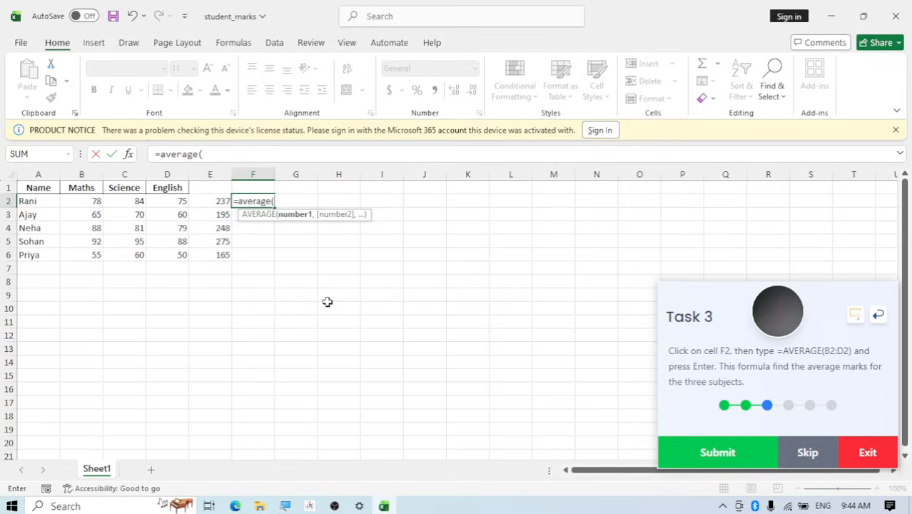
{"action": "type", "text": "B2"}
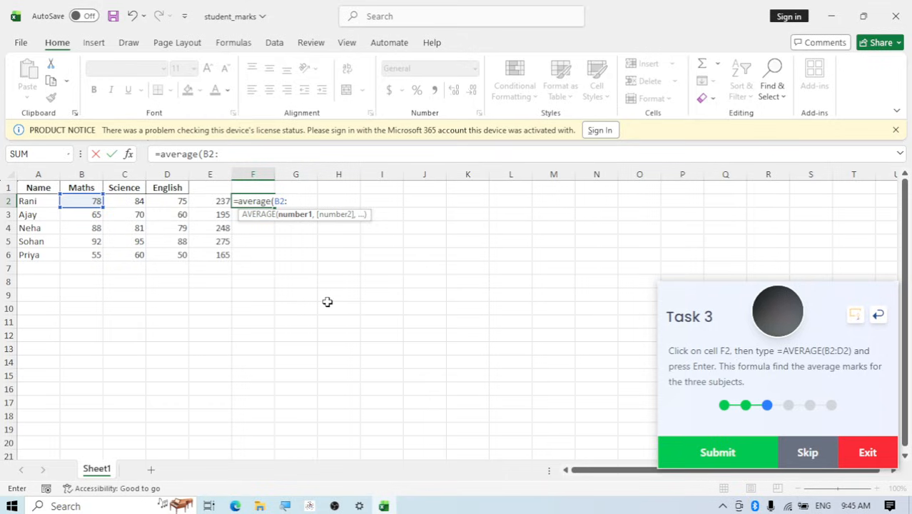
{"action": "type", "text": ":D"}
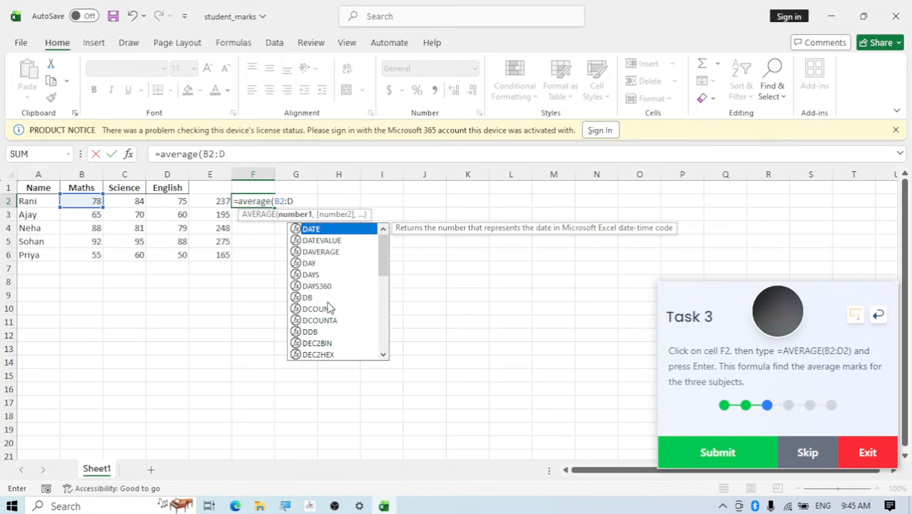
{"action": "type", "text": "2"}
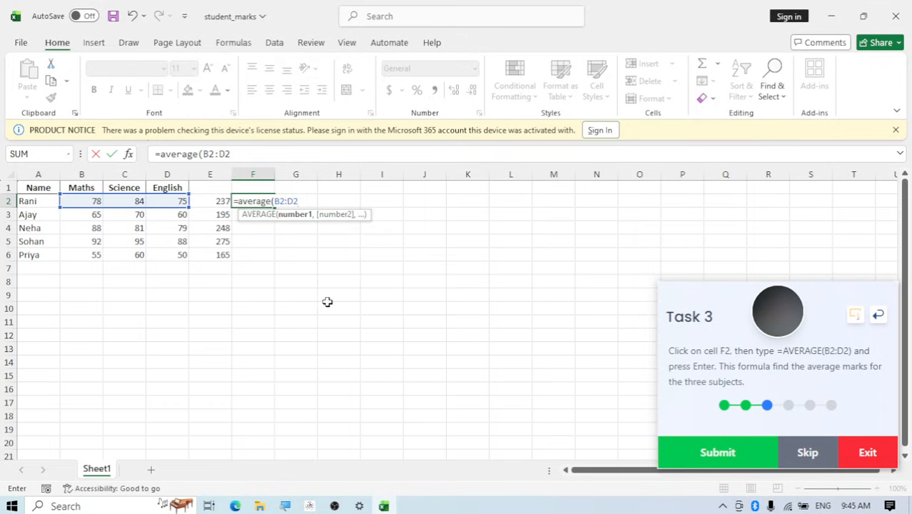
{"action": "type", "text": ")"}
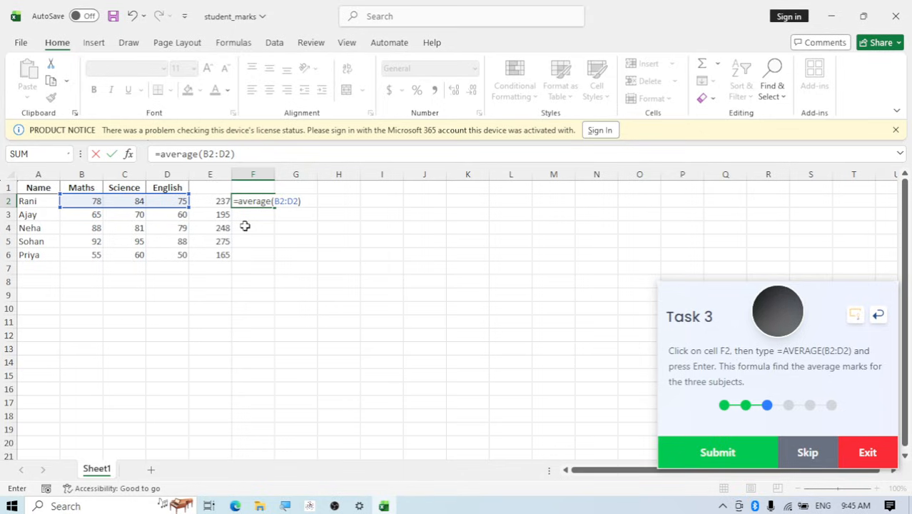
{"action": "key", "text": "Return"}
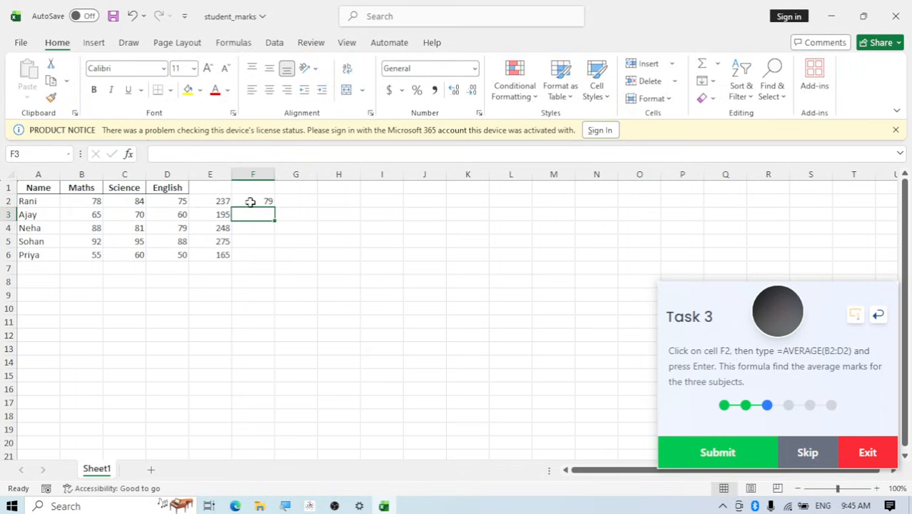
Fill the AVERAGE formula from F2 down to F6 and submit Task 3
{"action": "left_click", "coordinate": [251, 202]}
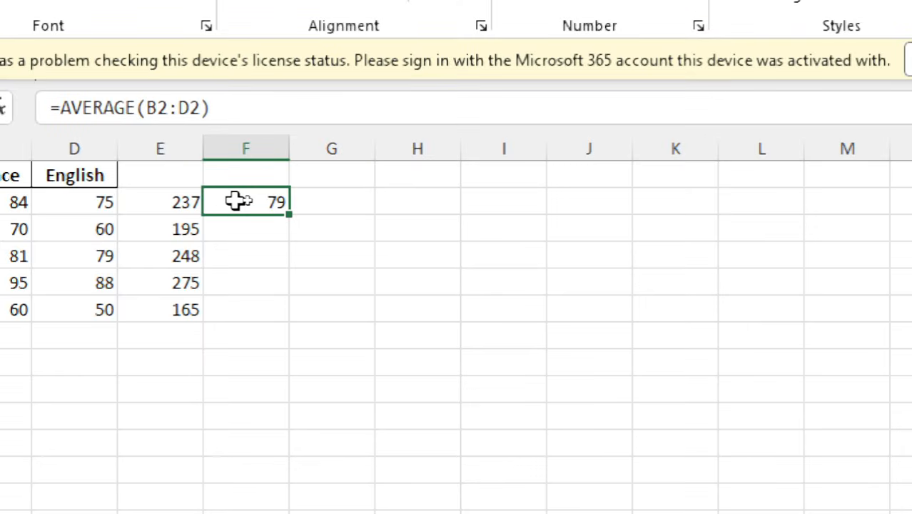
{"action": "double_click", "coordinate": [287, 212]}
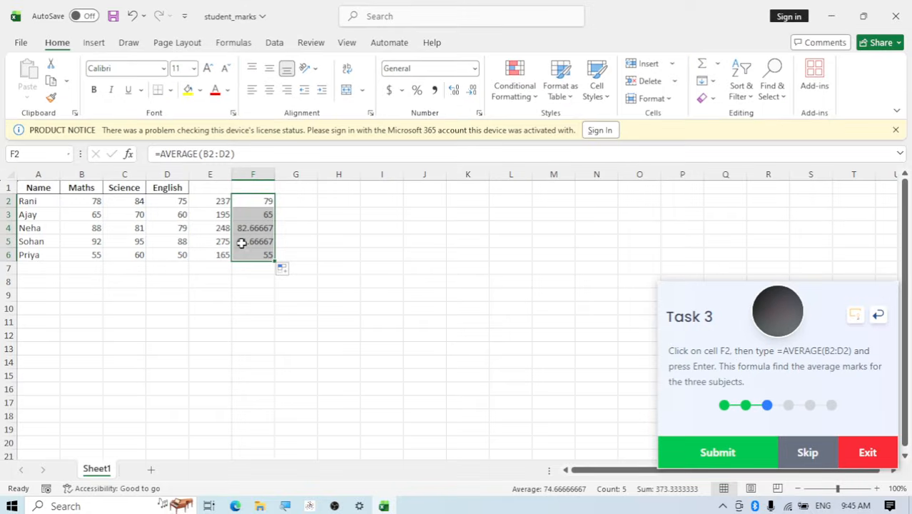
{"action": "left_click", "coordinate": [281, 204]}
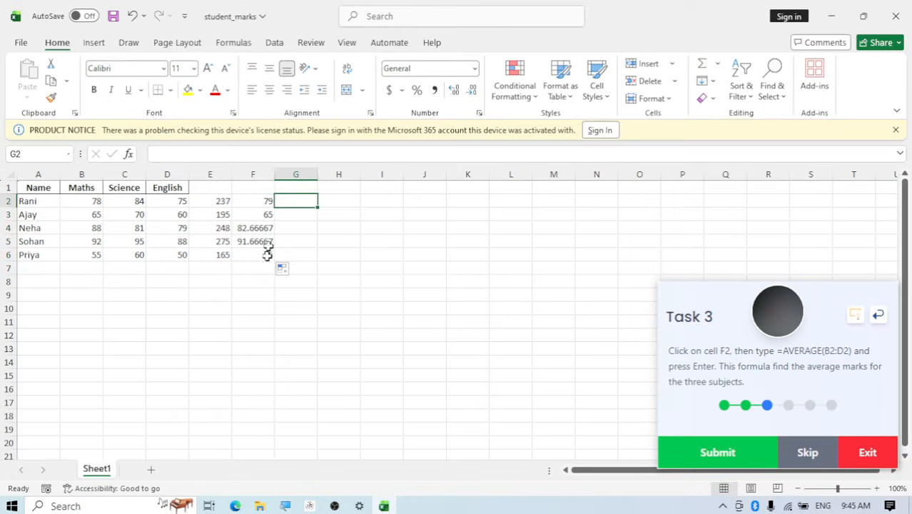
{"action": "left_click", "coordinate": [713, 449]}
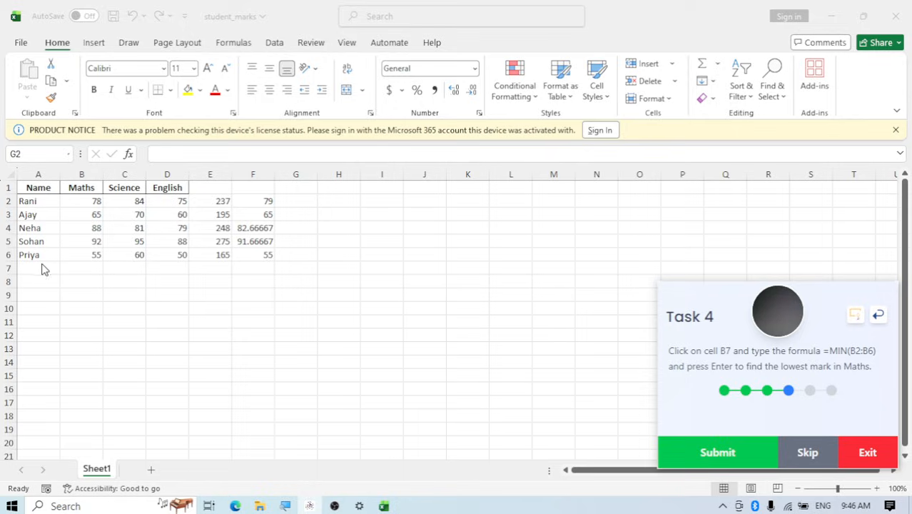
Enter the formula =MIN(B2:B6) in cell B7 to find the lowest Maths mark
{"action": "left_click", "coordinate": [77, 266]}
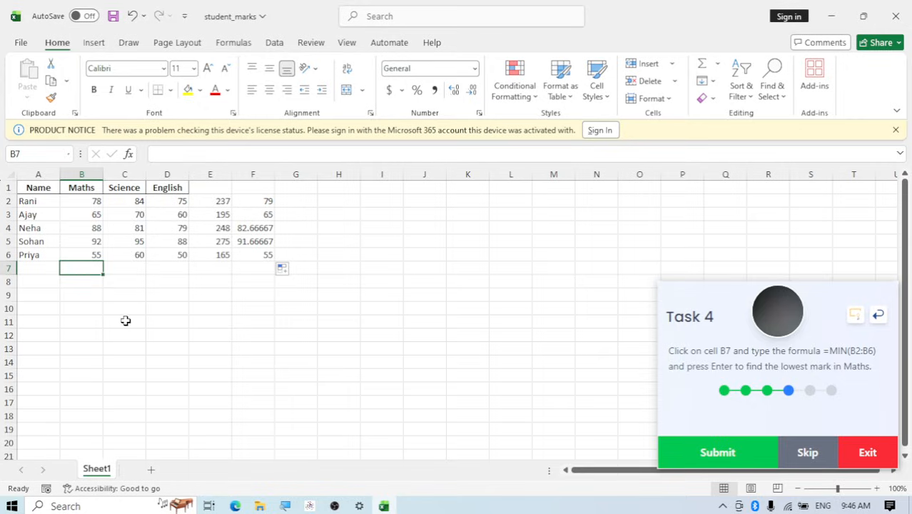
{"action": "type", "text": "="}
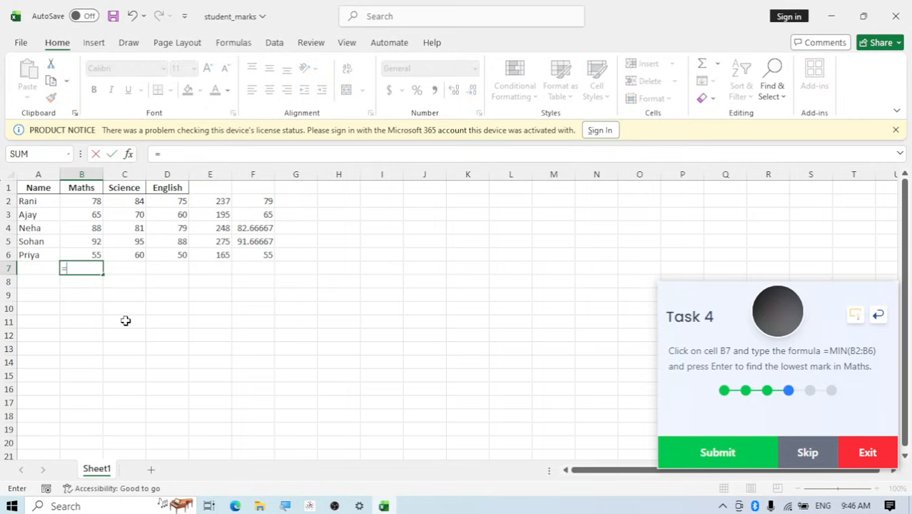
{"action": "type", "text": "min"}
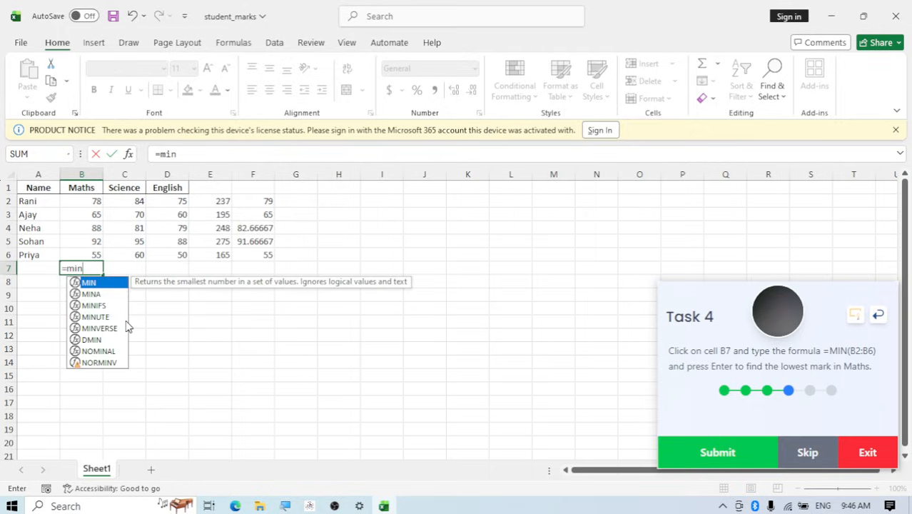
{"action": "type", "text": "("}
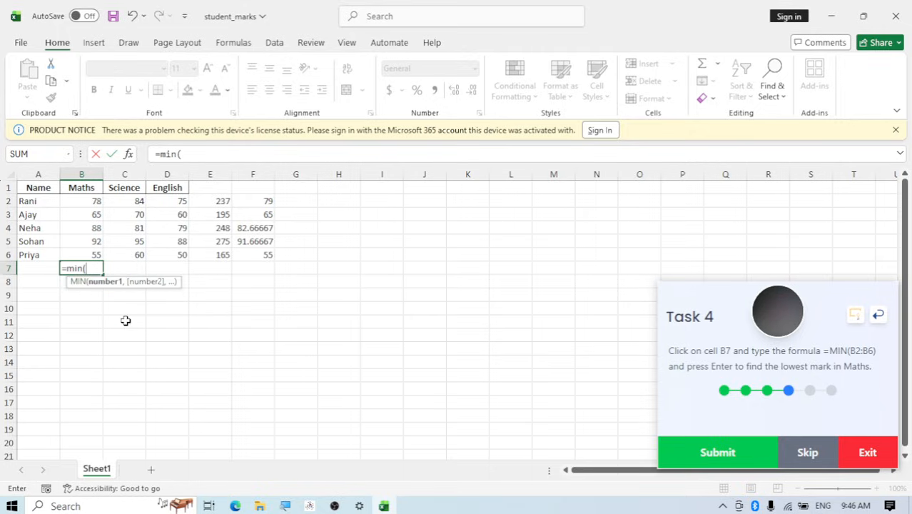
{"action": "type", "text": "b2"}
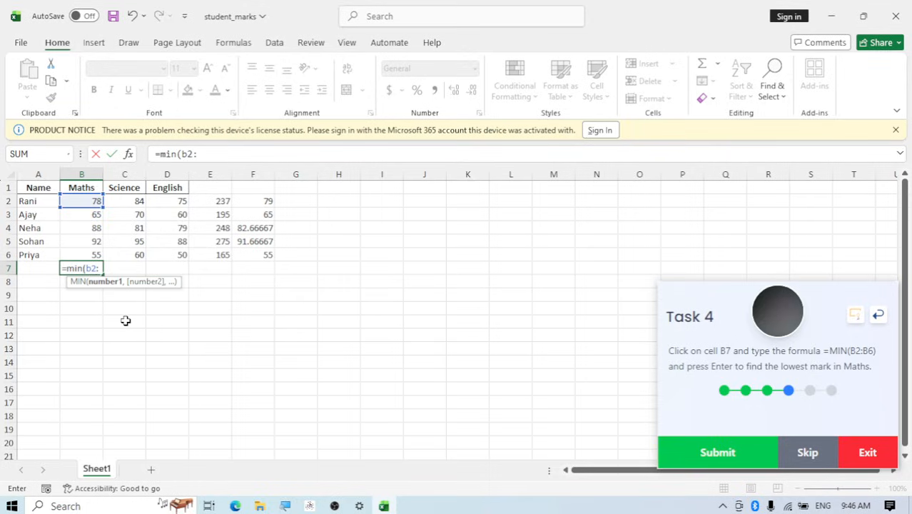
{"action": "type", "text": ":b"}
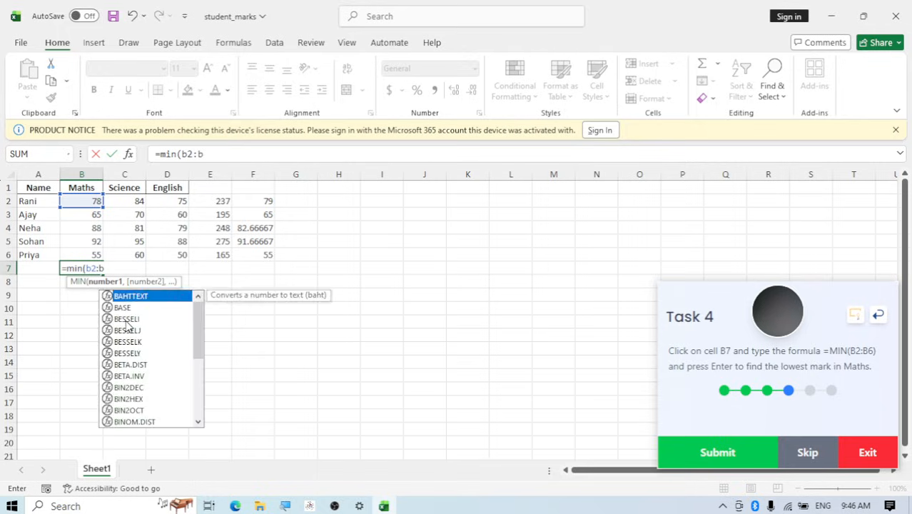
{"action": "type", "text": "6"}
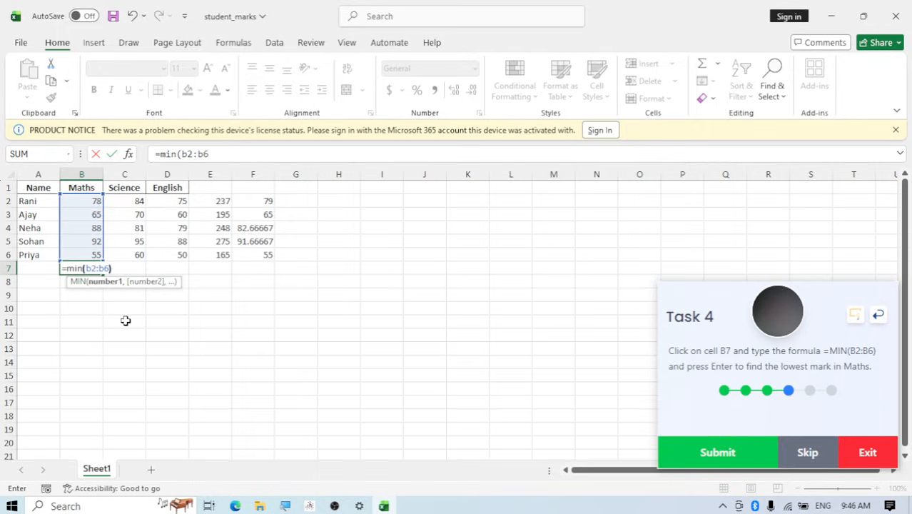
{"action": "type", "text": ")"}
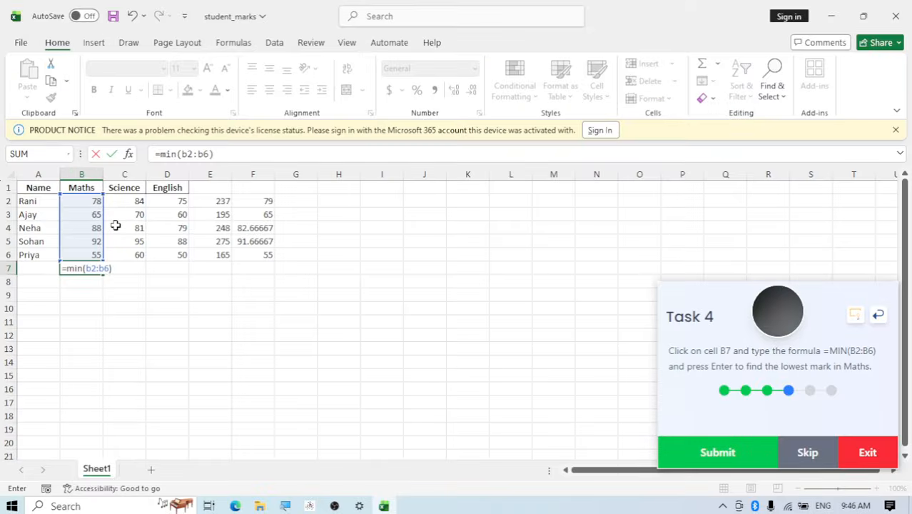
{"action": "key", "text": "Return"}
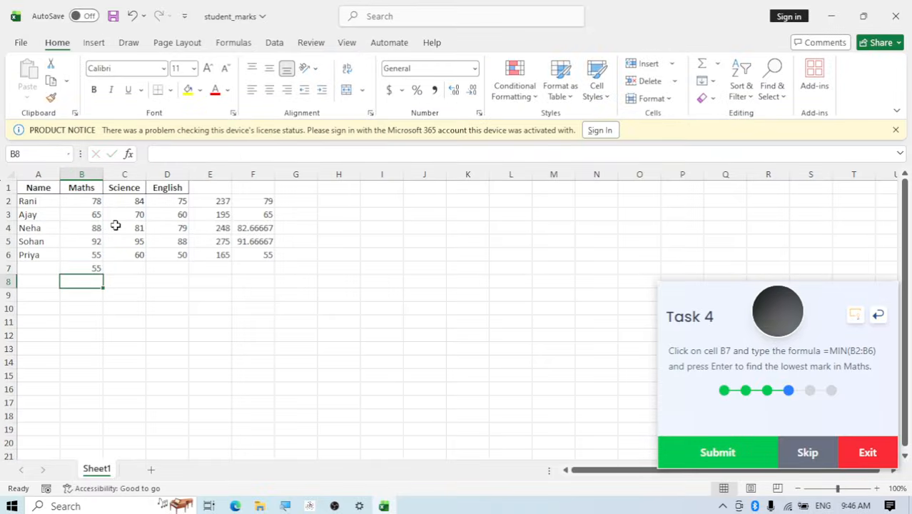
Check the MIN formula in cell B7 and submit Task 4
{"action": "left_click", "coordinate": [91, 267]}
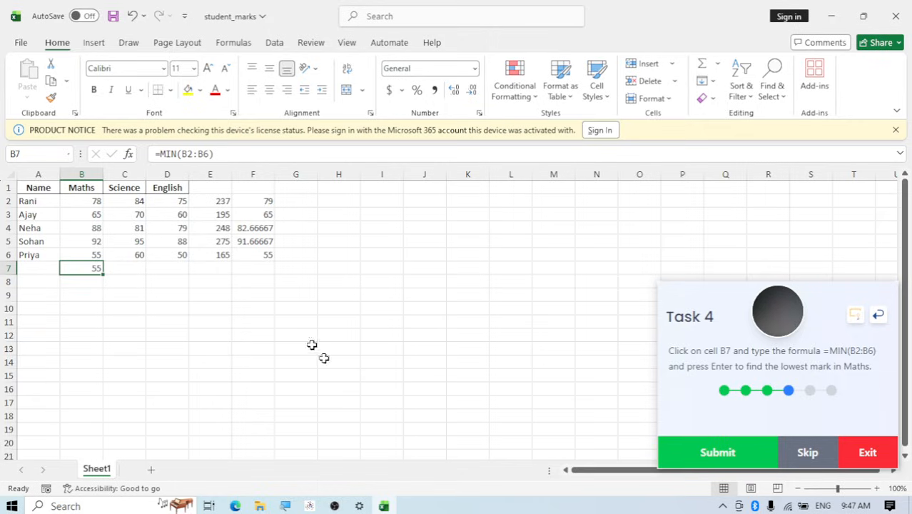
{"action": "left_click", "coordinate": [683, 458]}
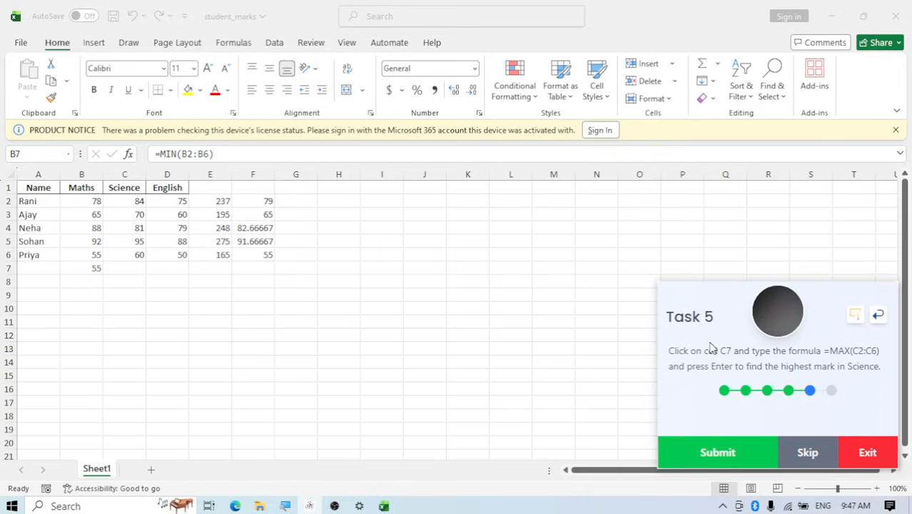
Enter the formula =MAX(C2:C6) in cell C7 to find the highest Science mark and submit Task 5
{"action": "left_click", "coordinate": [127, 266]}
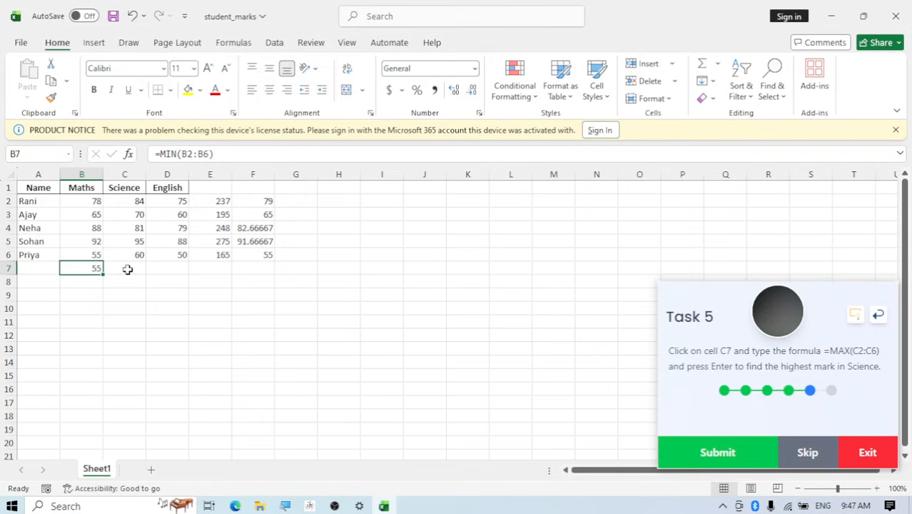
{"action": "left_click", "coordinate": [128, 268]}
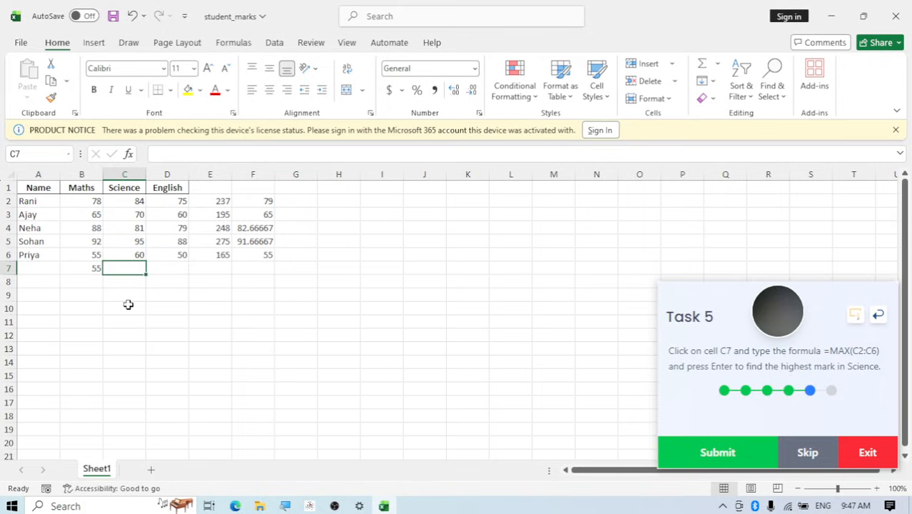
{"action": "type", "text": "="}
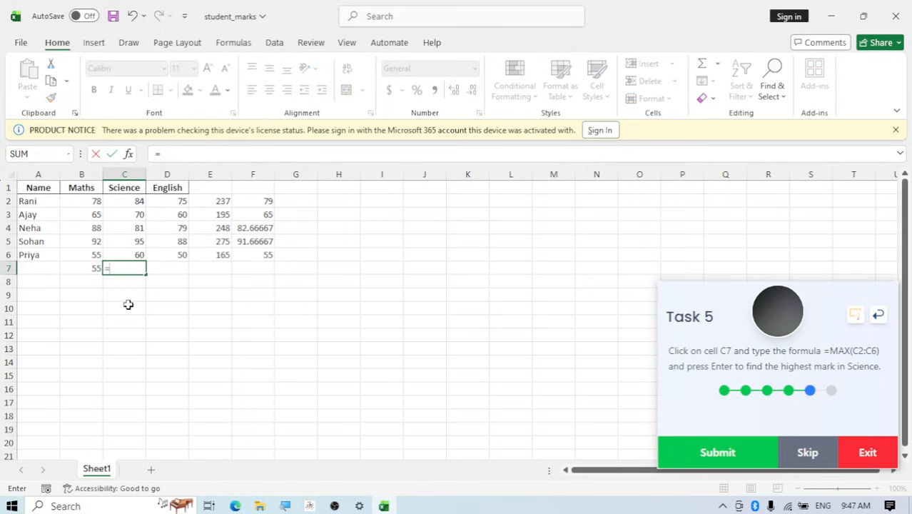
{"action": "type", "text": "max"}
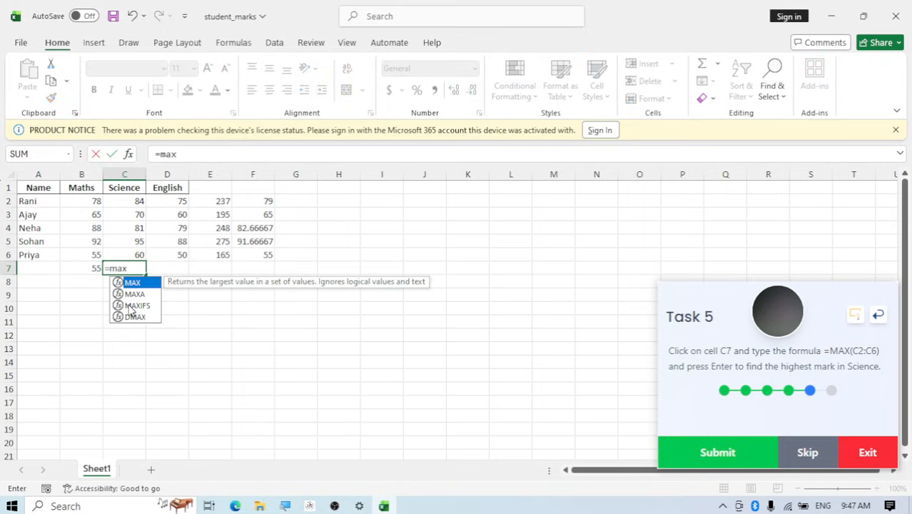
{"action": "type", "text": "("}
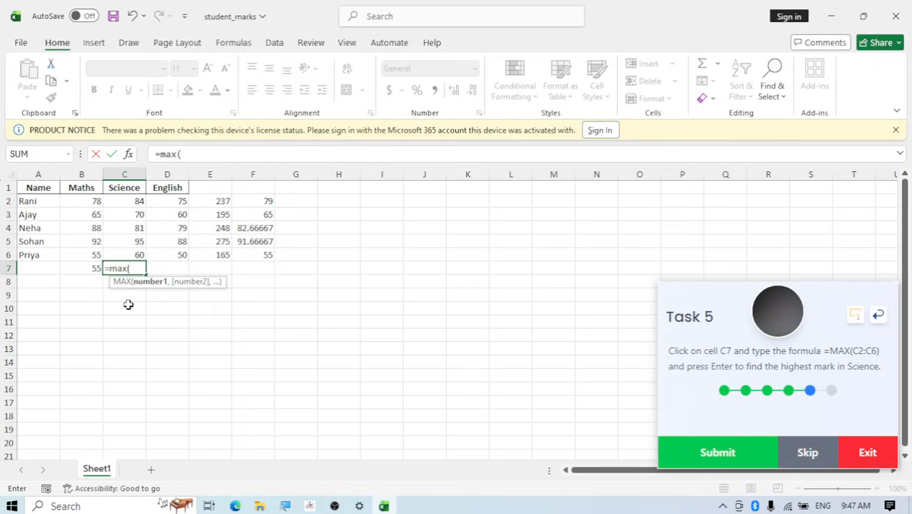
{"action": "type", "text": "c2"}
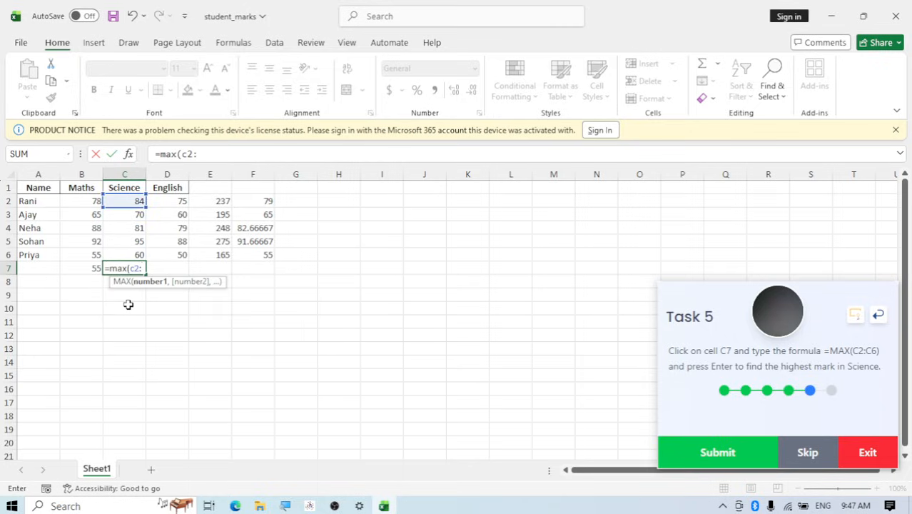
{"action": "type", "text": ":c6"}
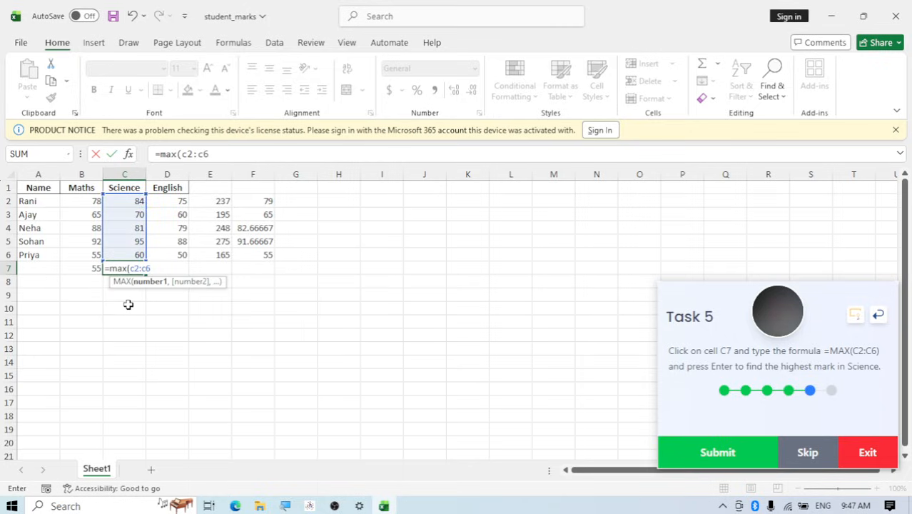
{"action": "type", "text": ")"}
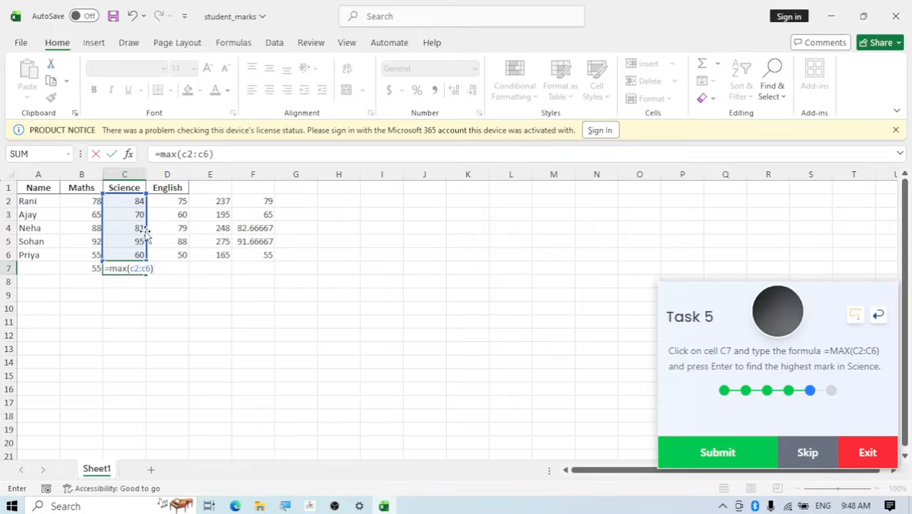
{"action": "key", "text": "Return"}
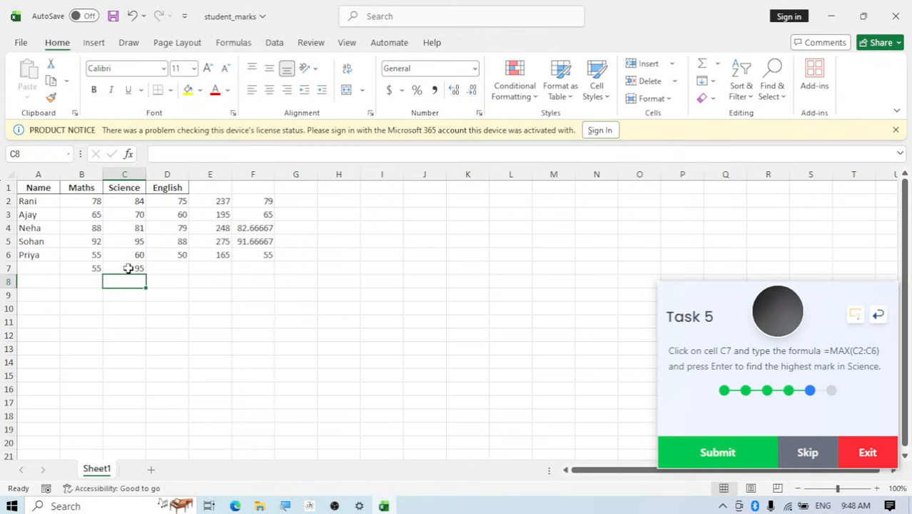
{"action": "left_click", "coordinate": [721, 452]}
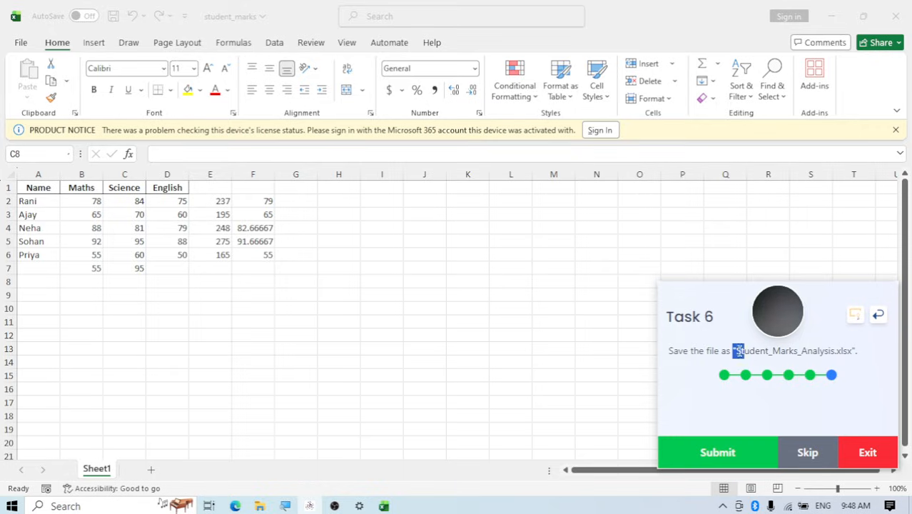
Copy the required file name Student_Marks_Analysis.xlsx from the Task 6 instruction
{"action": "left_click", "coordinate": [744, 357]}
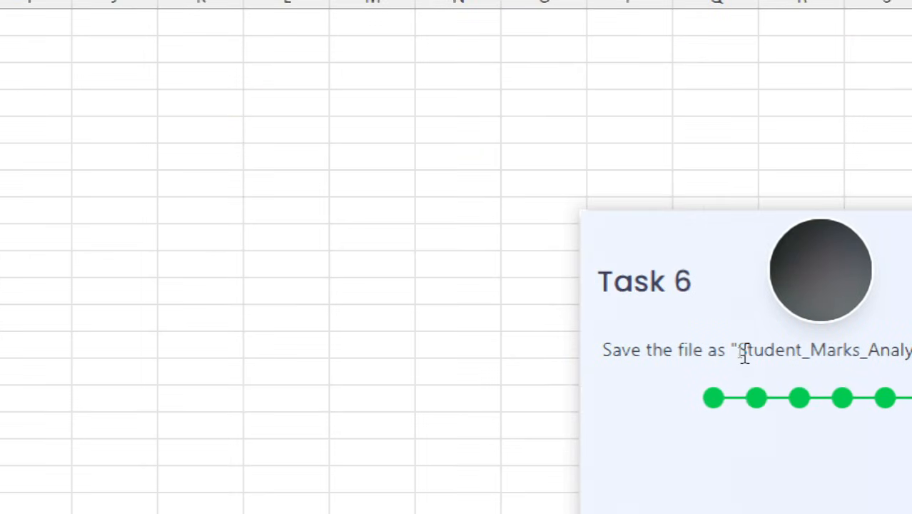
{"action": "left_click_drag", "start_coordinate": [737, 352], "coordinate": [833, 371]}
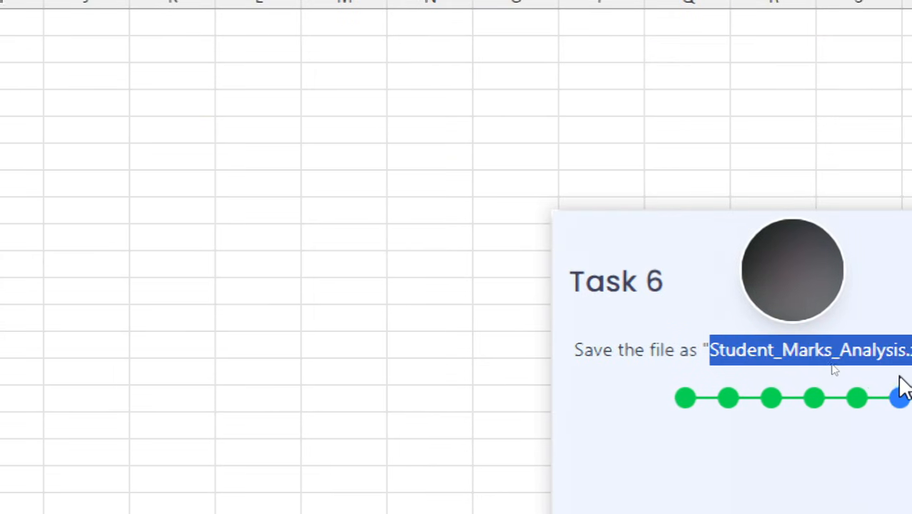
{"action": "left_click_drag", "start_coordinate": [900, 379], "coordinate": [911, 350]}
{"action": "key", "text": "ctrl+c"}
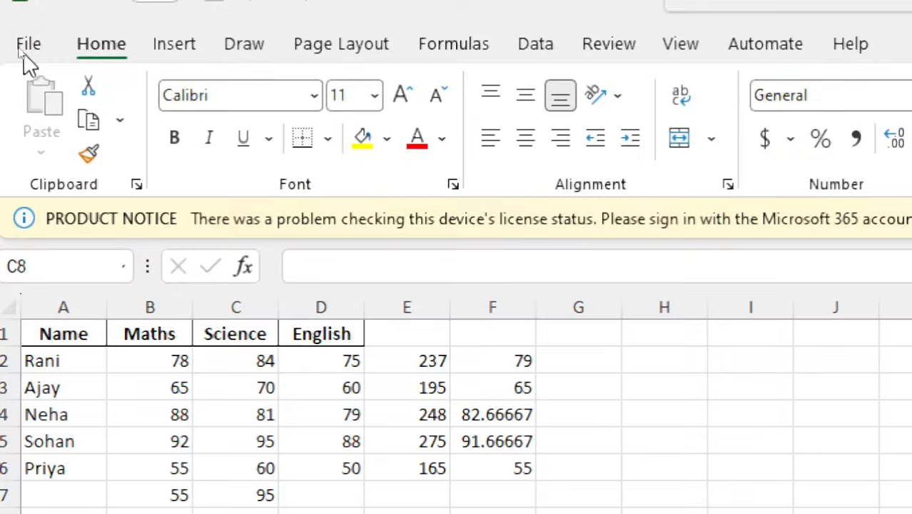
Save the workbook as Student_Marks_Analysis.xlsx in the Documents folder and submit Task 6
{"action": "left_click", "coordinate": [28, 46]}
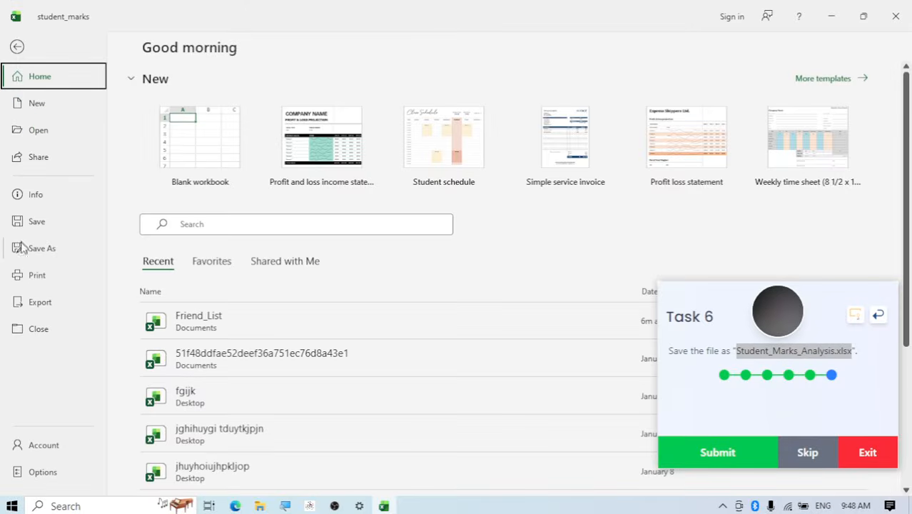
{"action": "left_click", "coordinate": [29, 249]}
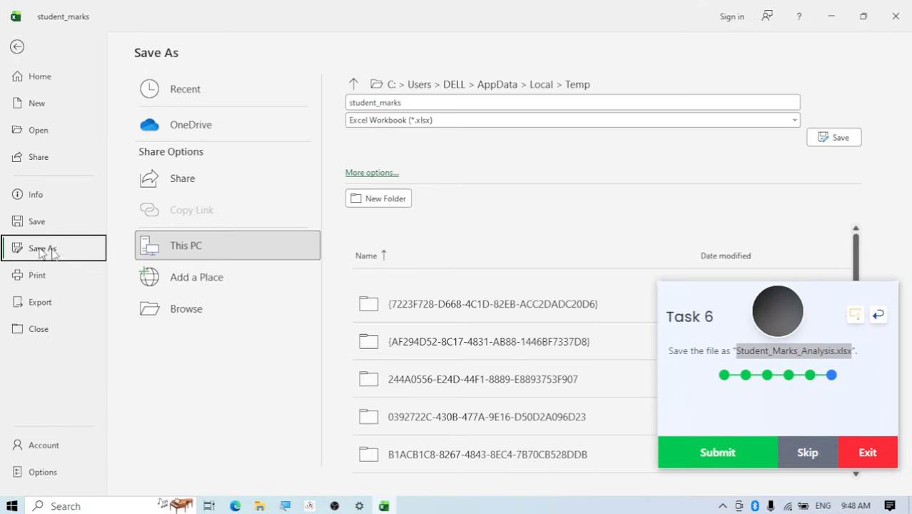
{"action": "left_click", "coordinate": [197, 311]}
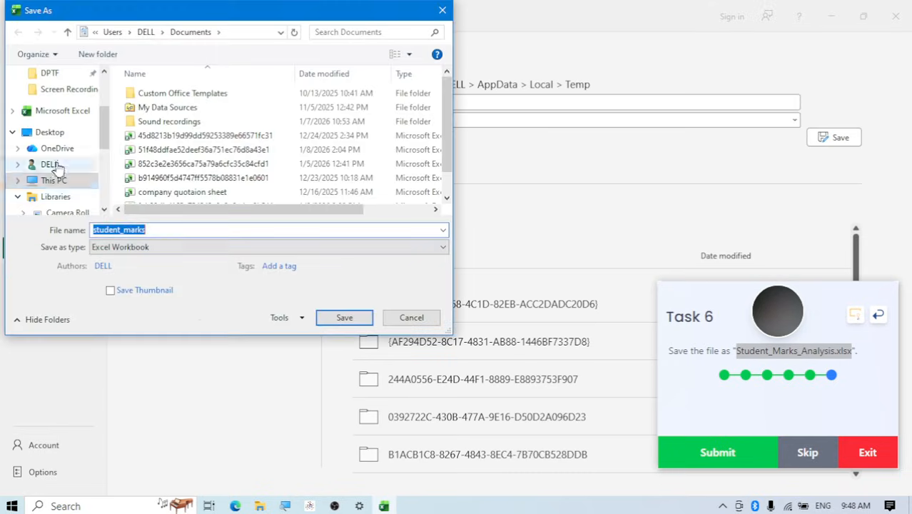
{"action": "scroll", "coordinate": [57, 157], "scroll_direction": "up", "scroll_amount": 2}
{"action": "scroll", "coordinate": [54, 143], "scroll_direction": "up", "scroll_amount": 1}
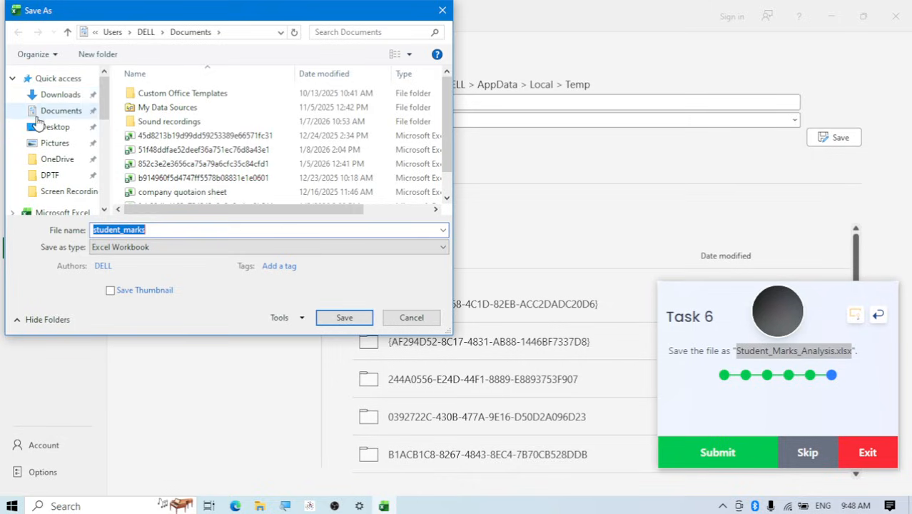
{"action": "left_click", "coordinate": [44, 98]}
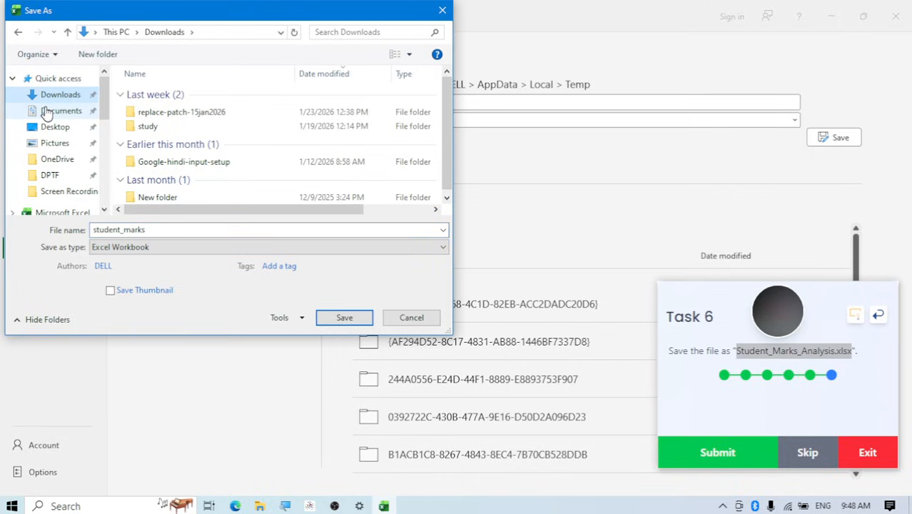
{"action": "left_click", "coordinate": [55, 111]}
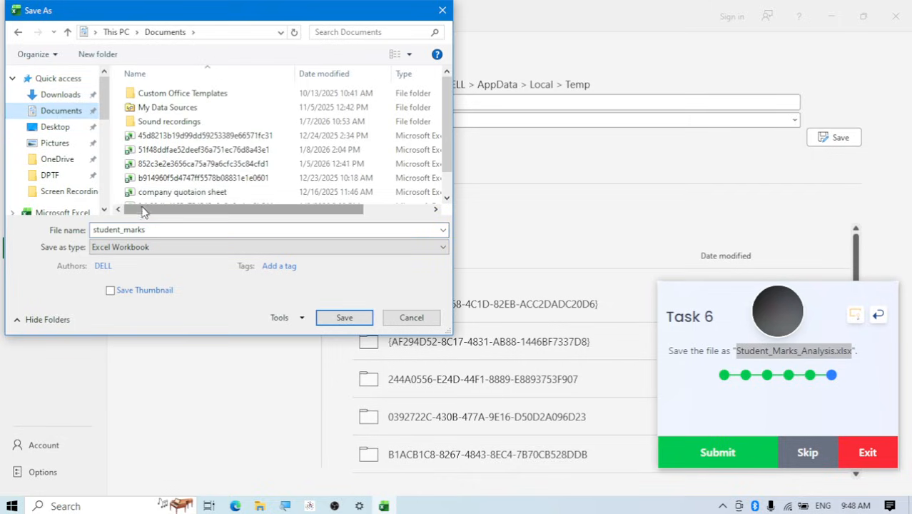
{"action": "double_click", "coordinate": [156, 229]}
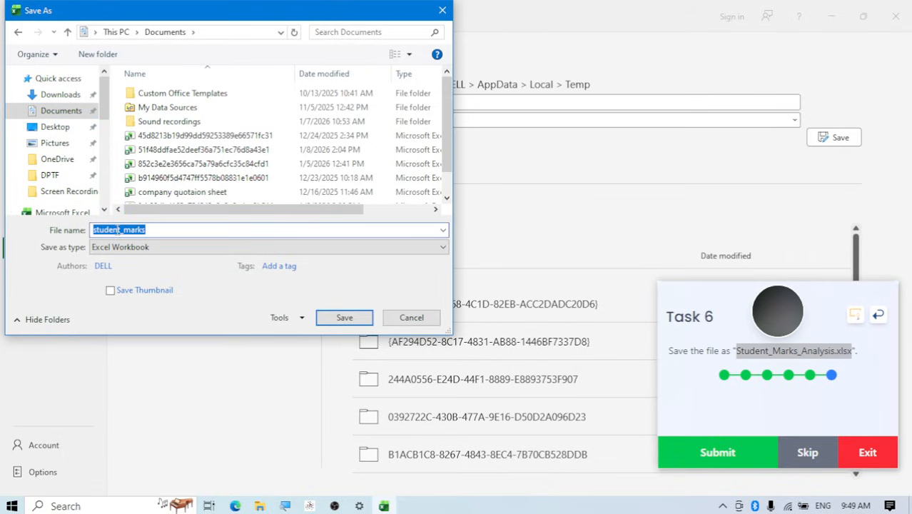
{"action": "key", "text": "ctrl+v"}
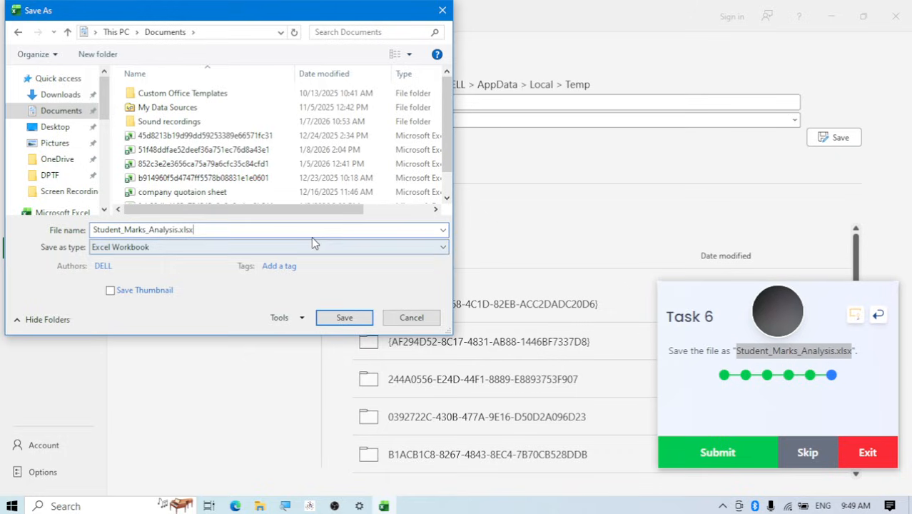
{"action": "left_click", "coordinate": [345, 318]}
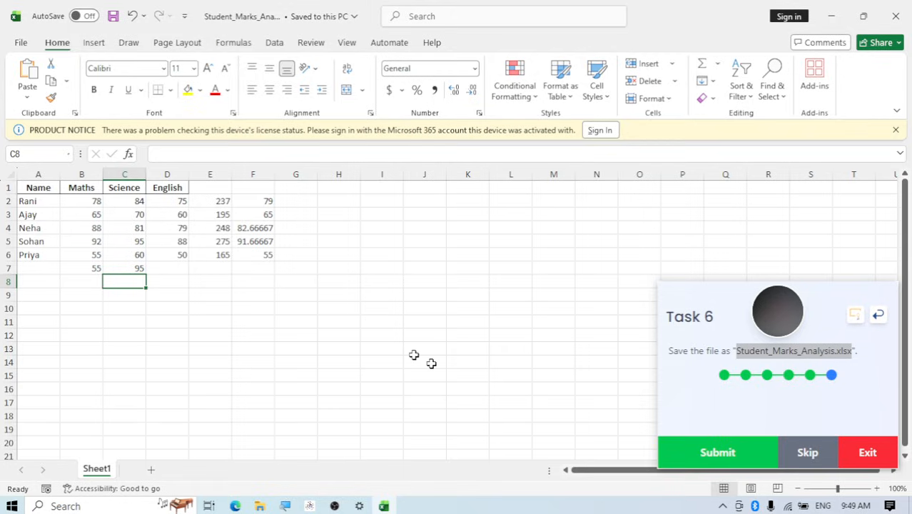
{"action": "left_click", "coordinate": [718, 454]}
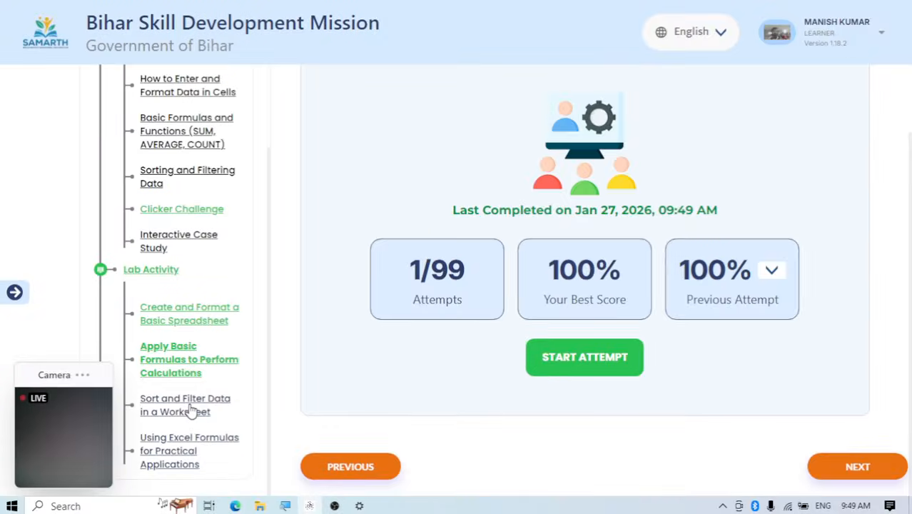
Start an attempt of the "Sort and Filter Data in a Worksheet" lab activity and dismiss Excel's document recovery list
{"action": "left_click", "coordinate": [202, 410]}
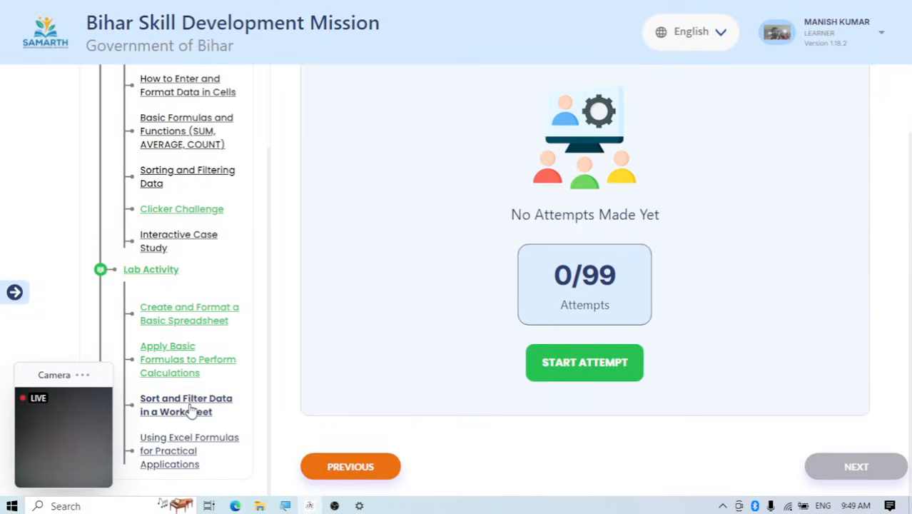
{"action": "left_click", "coordinate": [564, 376]}
{"action": "left_click", "coordinate": [571, 321]}
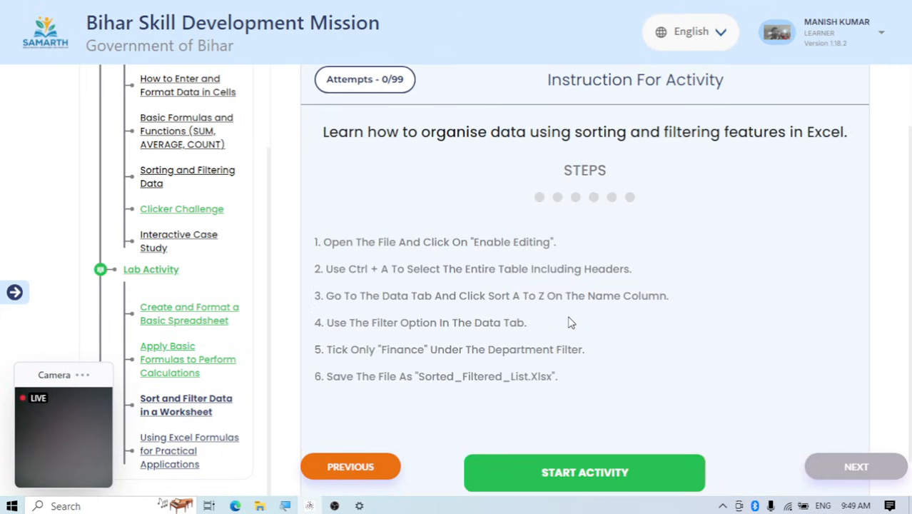
{"action": "scroll", "coordinate": [575, 314], "scroll_direction": "down", "scroll_amount": 1}
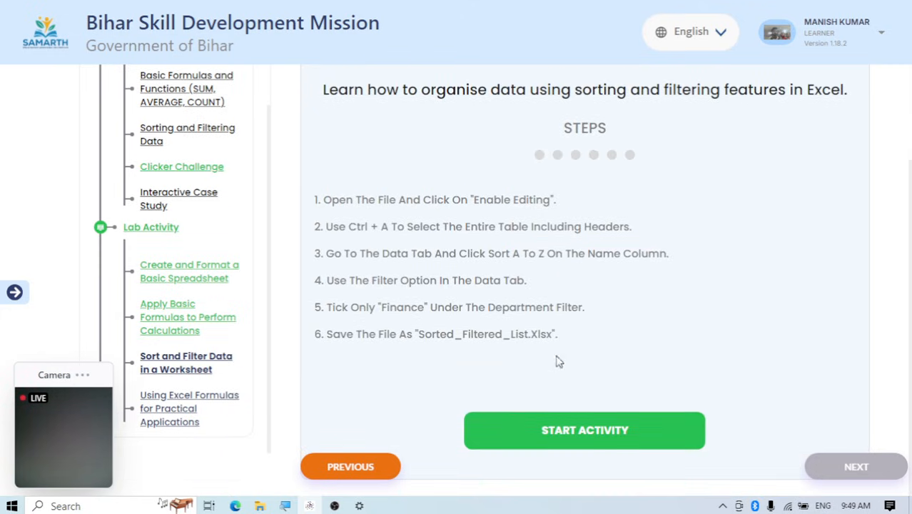
{"action": "scroll", "coordinate": [549, 367], "scroll_direction": "up", "scroll_amount": 1}
{"action": "scroll", "coordinate": [592, 457], "scroll_direction": "down", "scroll_amount": 1}
{"action": "left_click", "coordinate": [587, 443]}
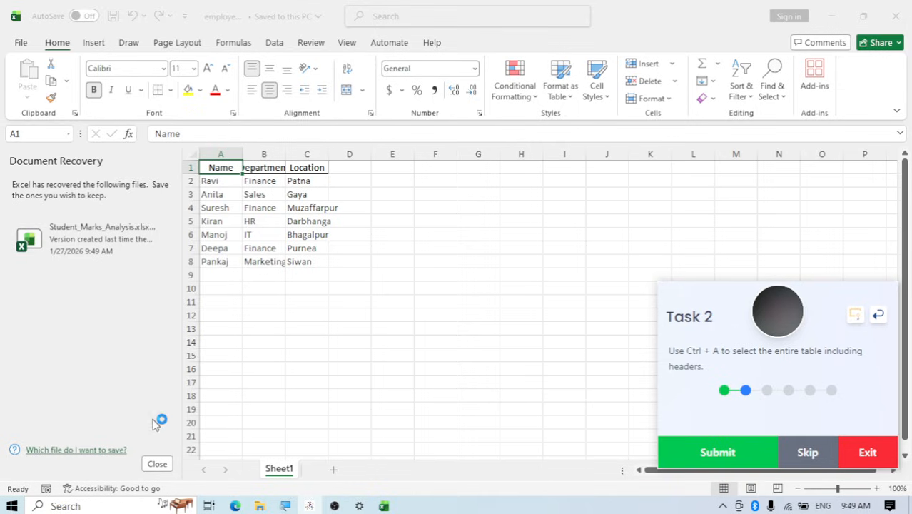
{"action": "left_click", "coordinate": [158, 464]}
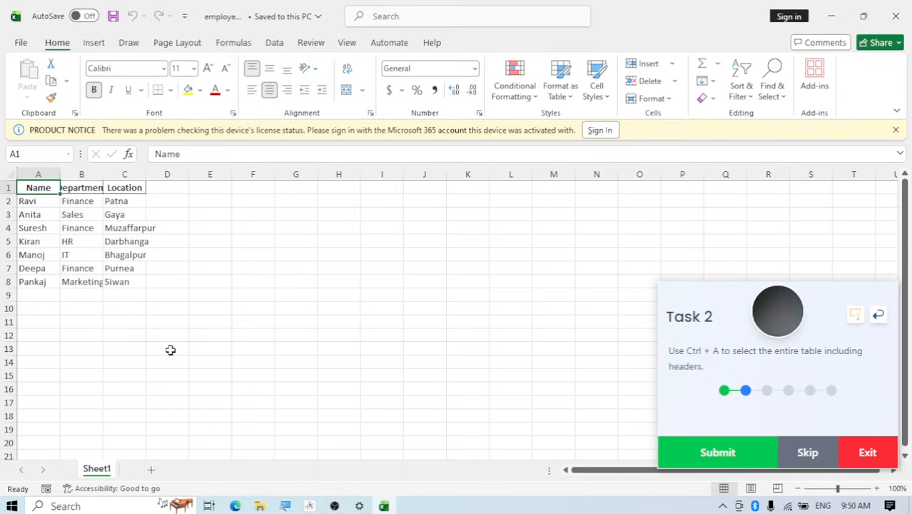
Select the entire employee table including its headers and submit Task 2
{"action": "key", "text": "ctrl+a"}
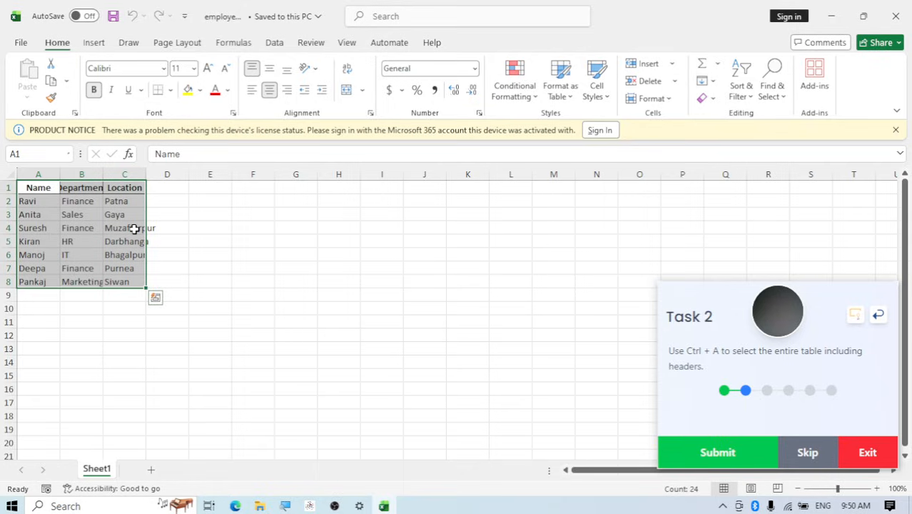
{"action": "left_click", "coordinate": [684, 460]}
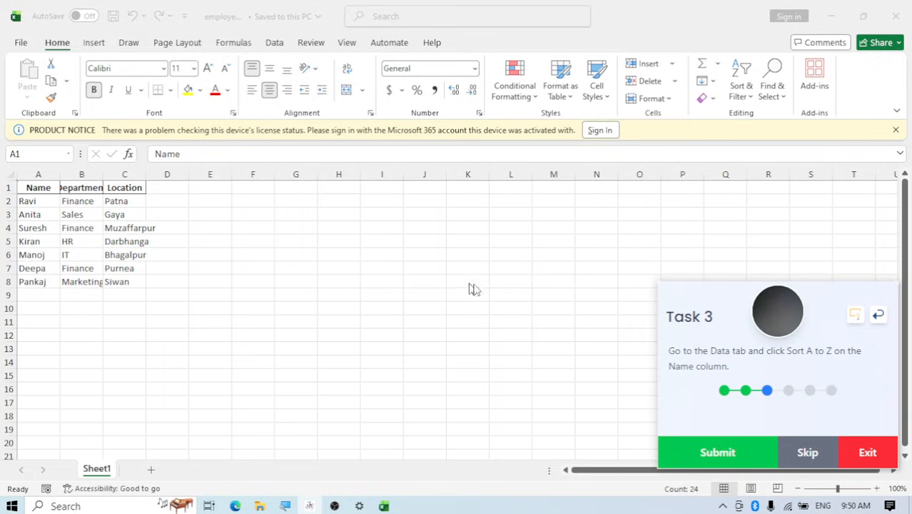
Sort the employee table A to Z by the Name column and submit Task 3
{"action": "left_click", "coordinate": [32, 187]}
{"action": "left_click", "coordinate": [32, 186]}
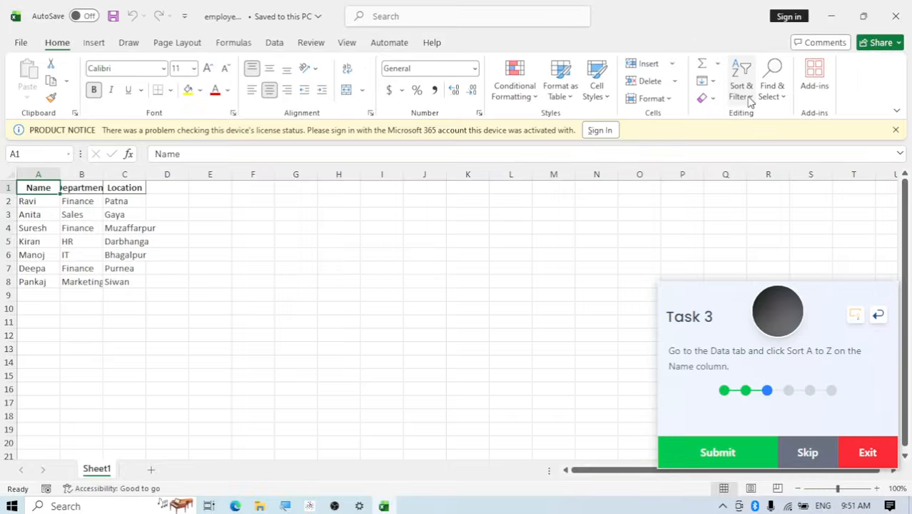
{"action": "left_click", "coordinate": [758, 123]}
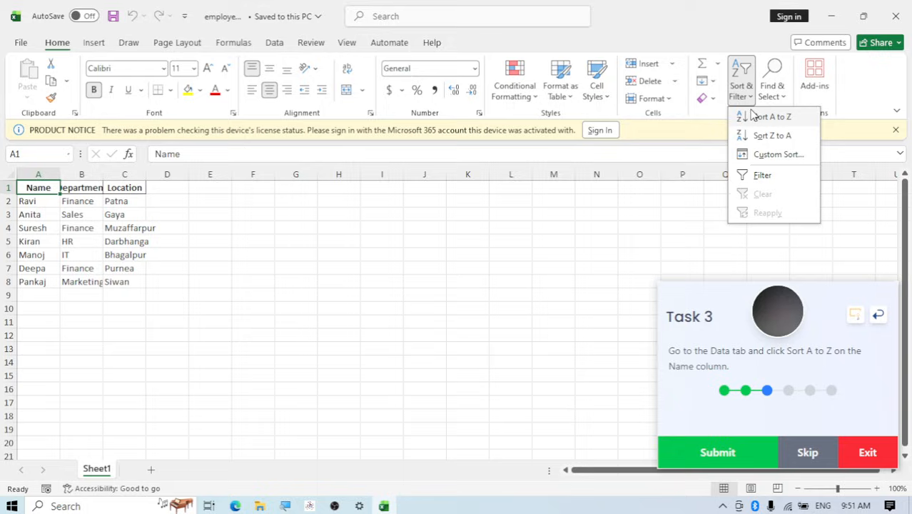
{"action": "left_click", "coordinate": [773, 118]}
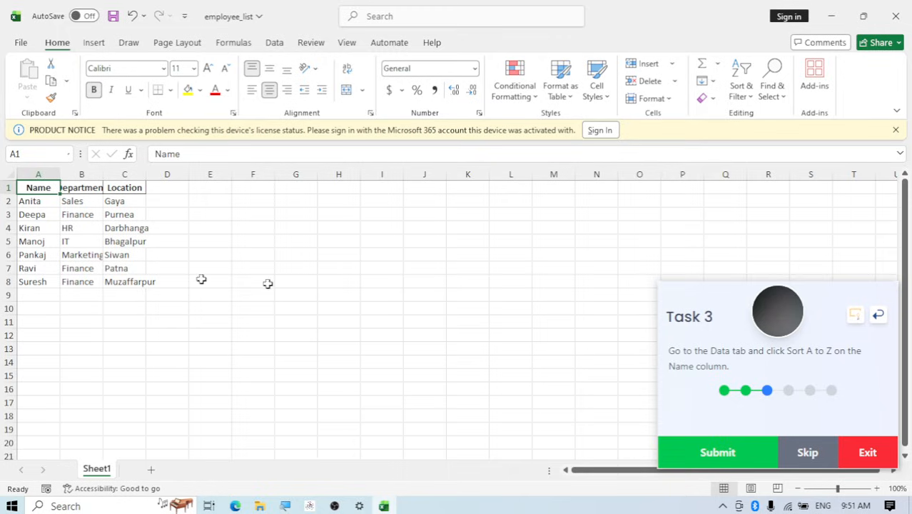
{"action": "left_click", "coordinate": [713, 462]}
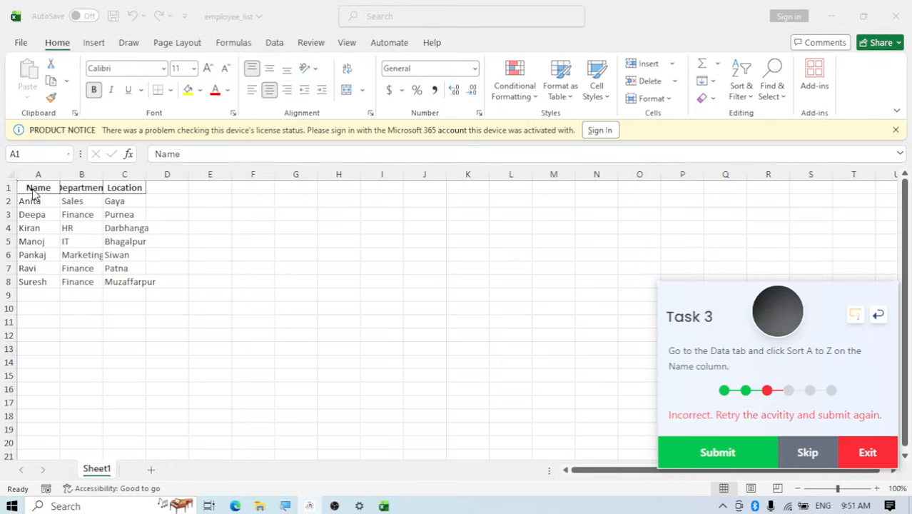
Sort only the Name column cells A1:A8 from A to Z, continuing with the current selection, and resubmit Task 3
{"action": "left_click_drag", "start_coordinate": [33, 189], "coordinate": [34, 280]}
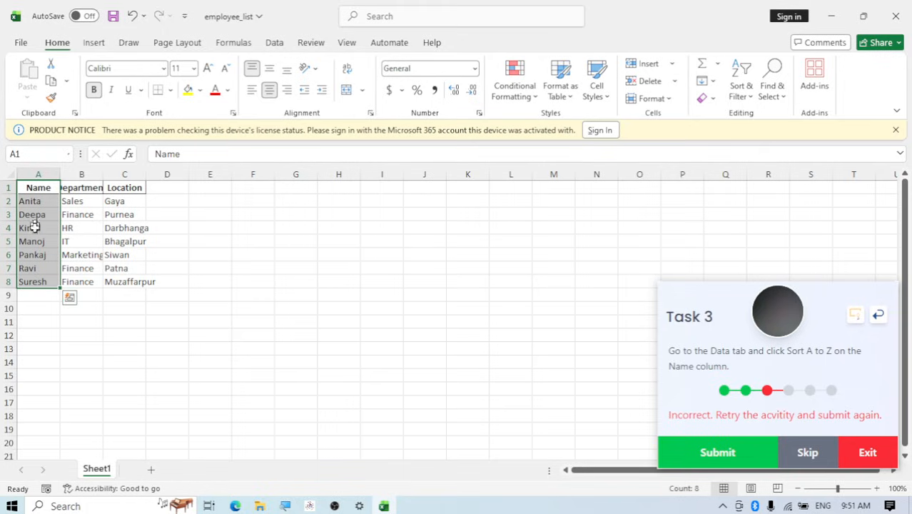
{"action": "left_click", "coordinate": [743, 94]}
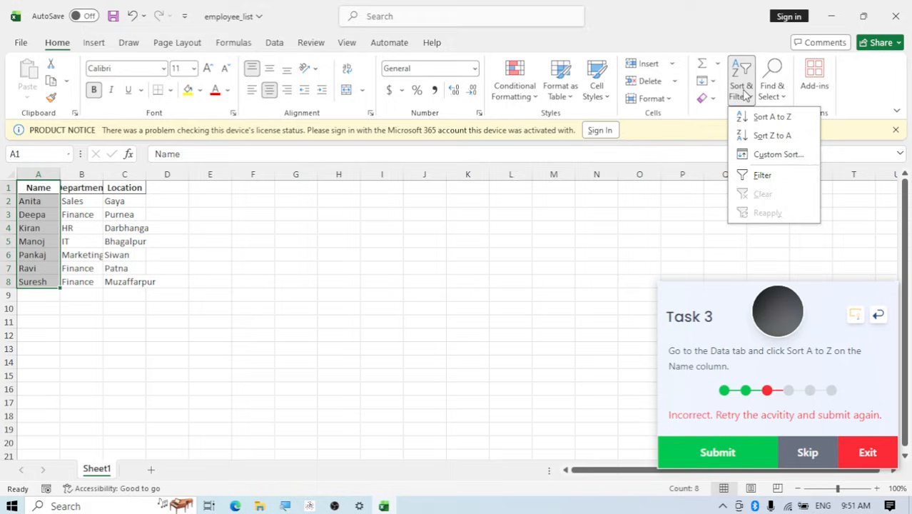
{"action": "left_click", "coordinate": [745, 95]}
{"action": "left_click", "coordinate": [744, 95]}
{"action": "left_click", "coordinate": [747, 97]}
{"action": "left_click", "coordinate": [747, 97]}
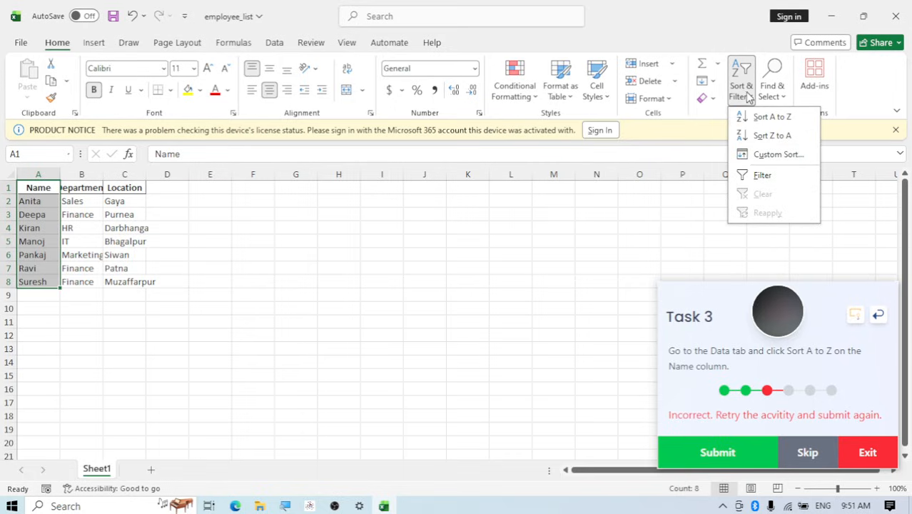
{"action": "left_click", "coordinate": [774, 118]}
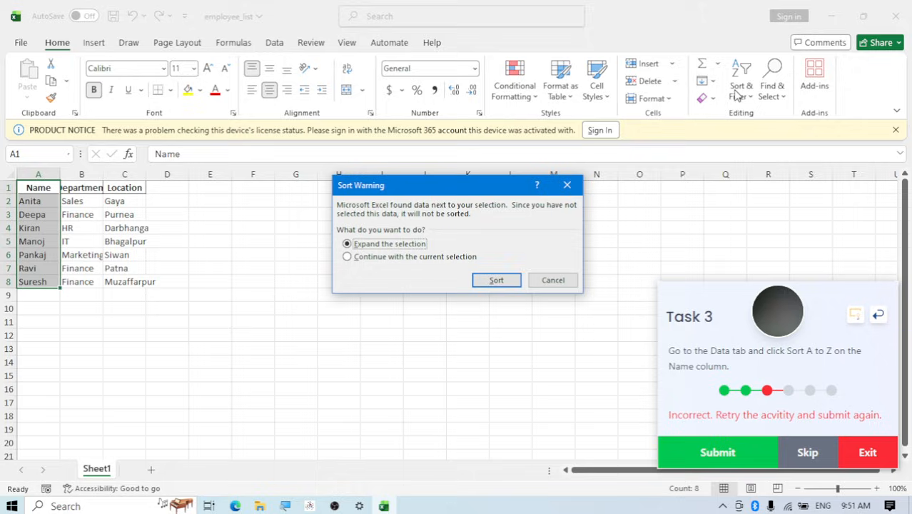
{"action": "left_click", "coordinate": [348, 257]}
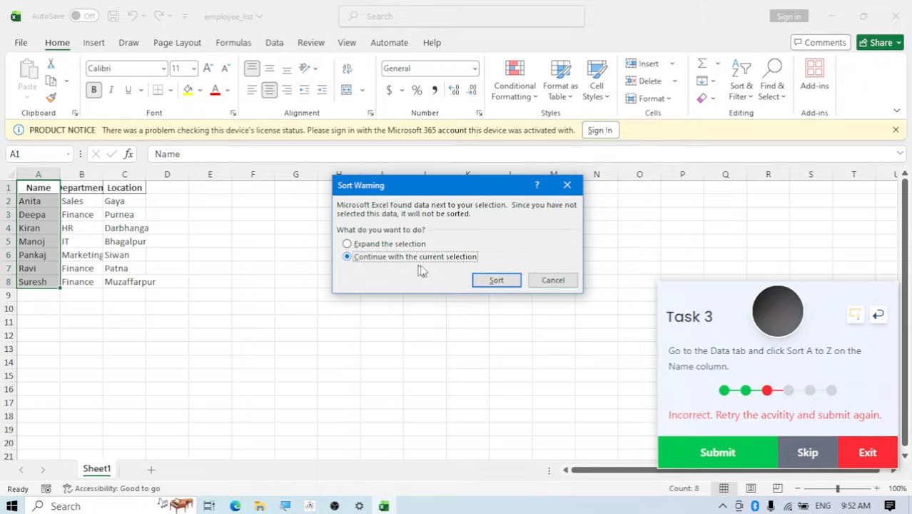
{"action": "left_click", "coordinate": [498, 282]}
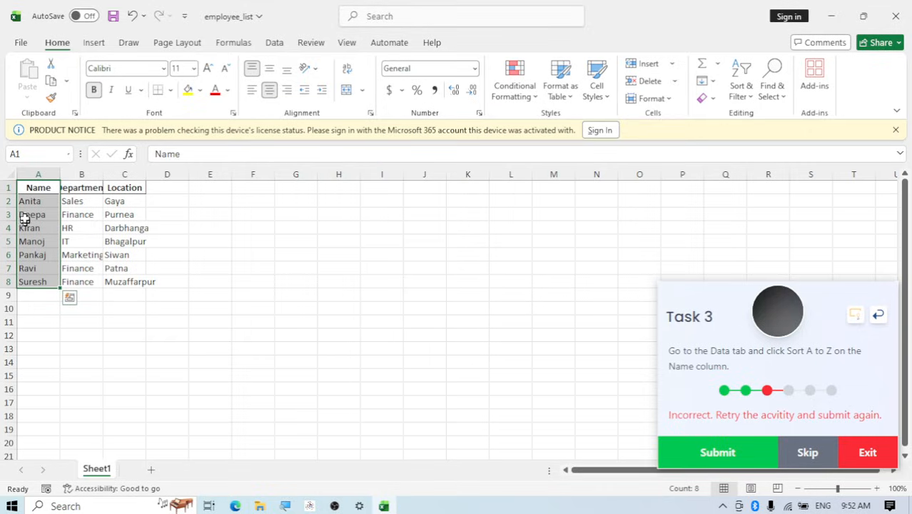
{"action": "left_click", "coordinate": [723, 450]}
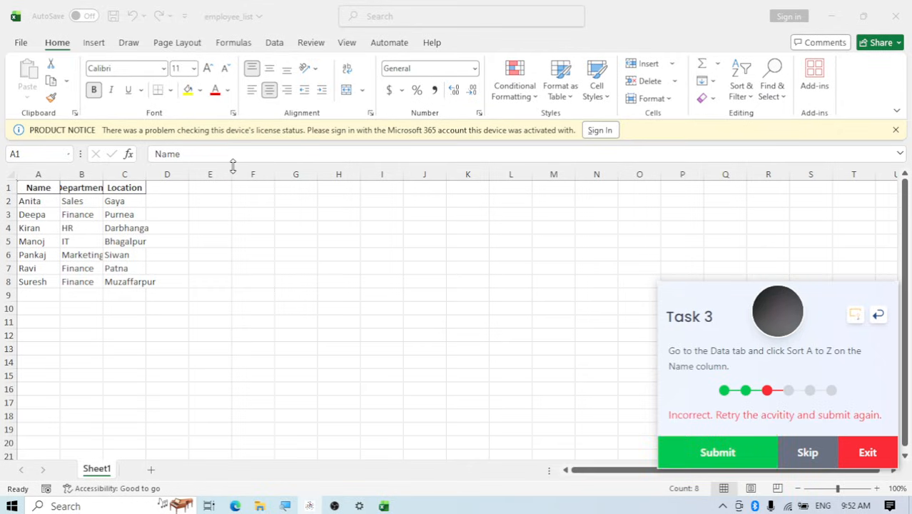
Select the whole employee table including its headers and sort it A to Z by Name again
{"action": "left_click", "coordinate": [22, 191]}
{"action": "left_click", "coordinate": [150, 252]}
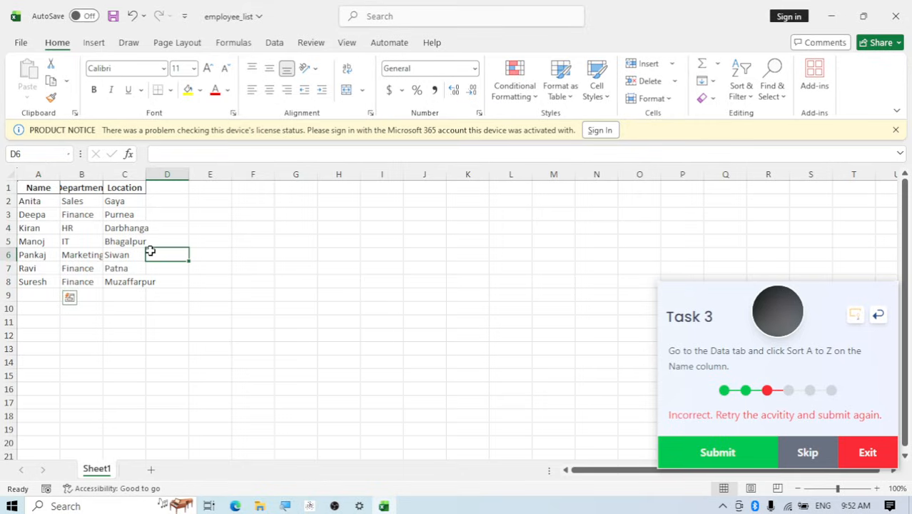
{"action": "key", "text": "ctrl+a"}
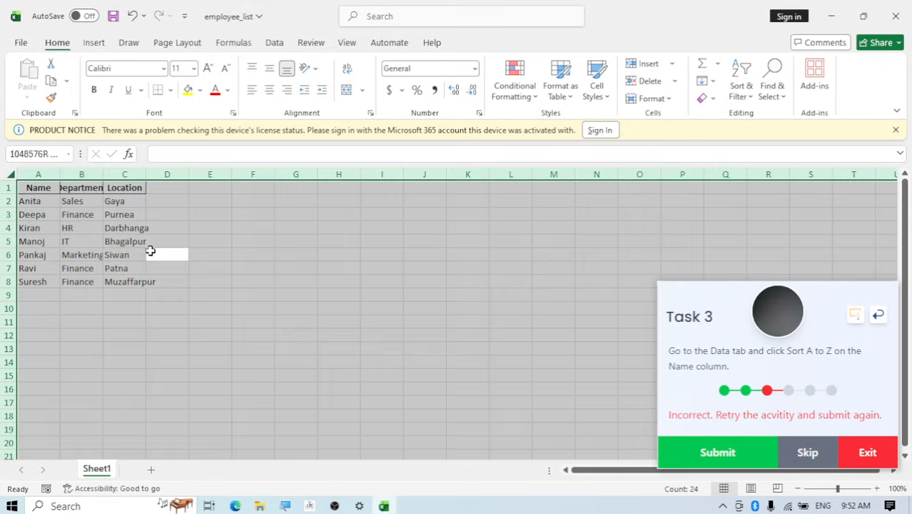
{"action": "left_click", "coordinate": [111, 244]}
{"action": "left_click", "coordinate": [36, 199]}
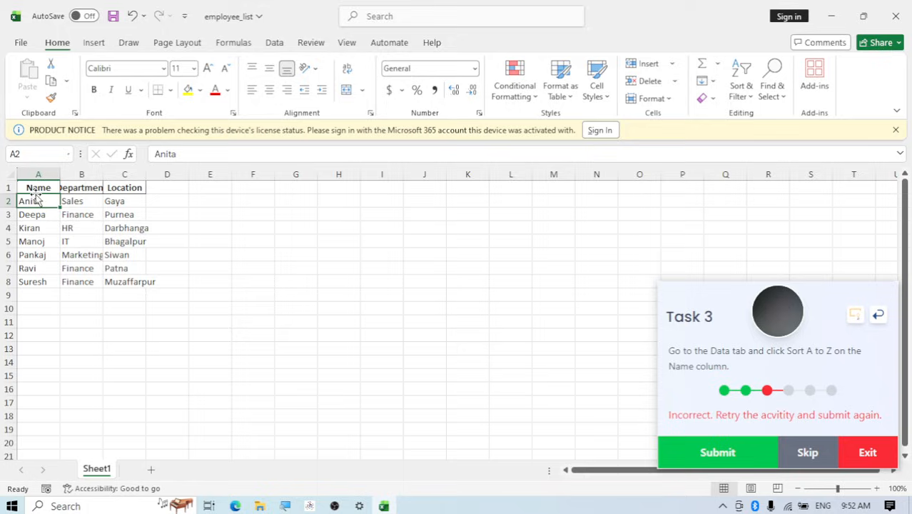
{"action": "left_click", "coordinate": [32, 187]}
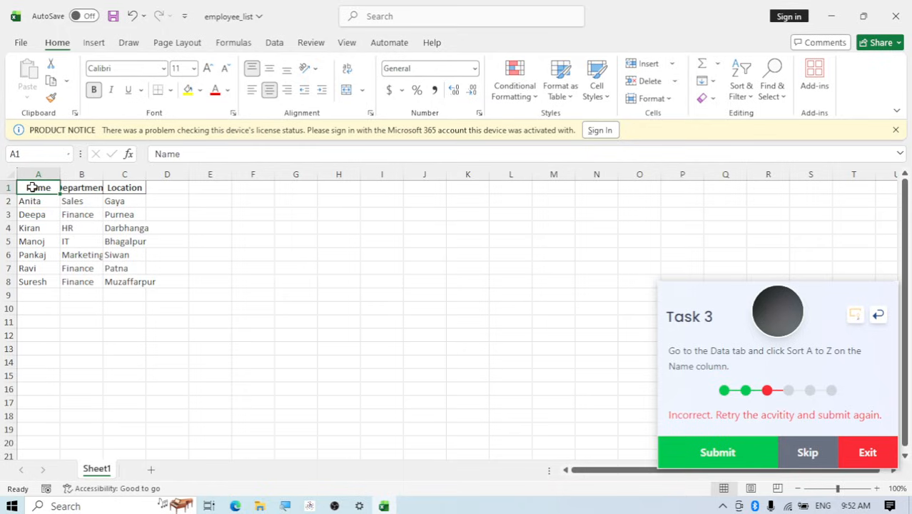
{"action": "key", "text": "ctrl+a"}
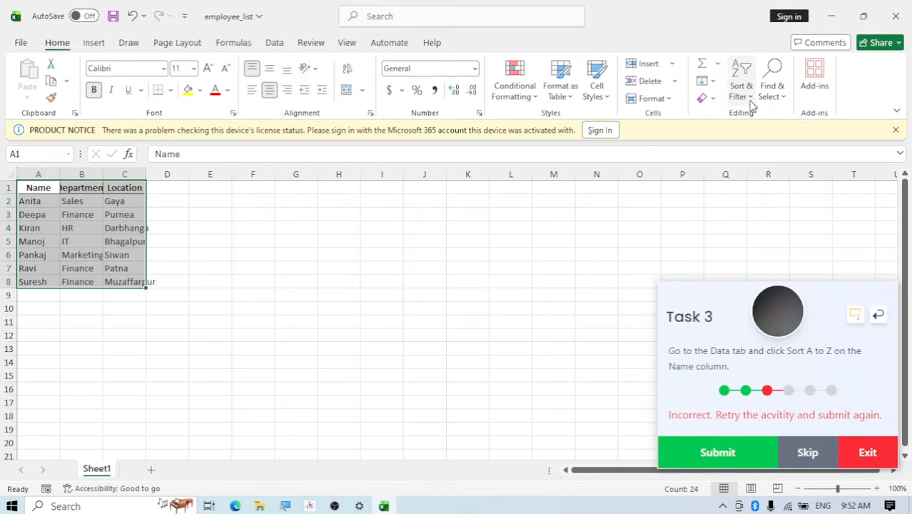
{"action": "left_click", "coordinate": [749, 100]}
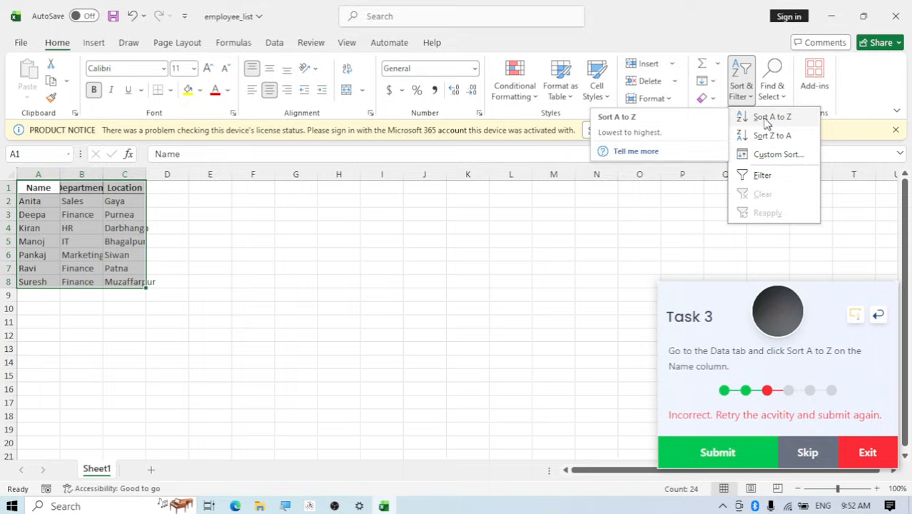
{"action": "left_click", "coordinate": [768, 120]}
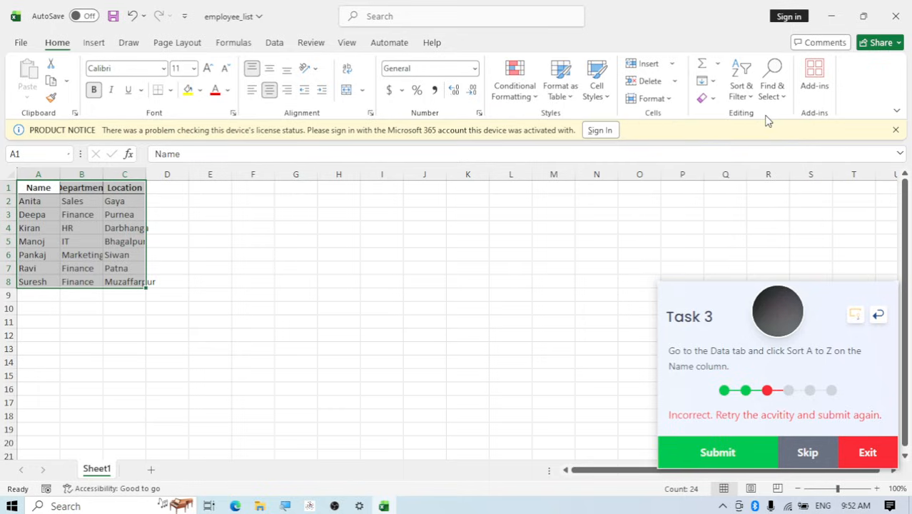
{"action": "left_click", "coordinate": [748, 101]}
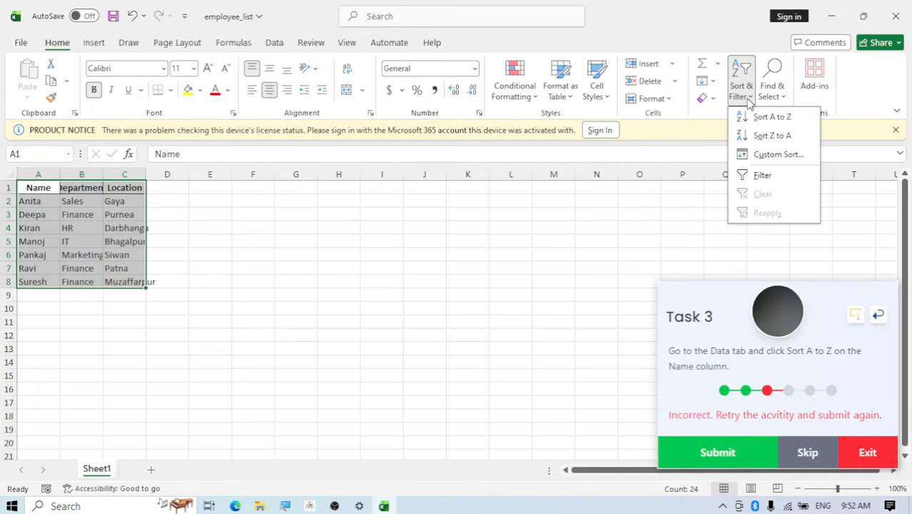
{"action": "left_click", "coordinate": [762, 117]}
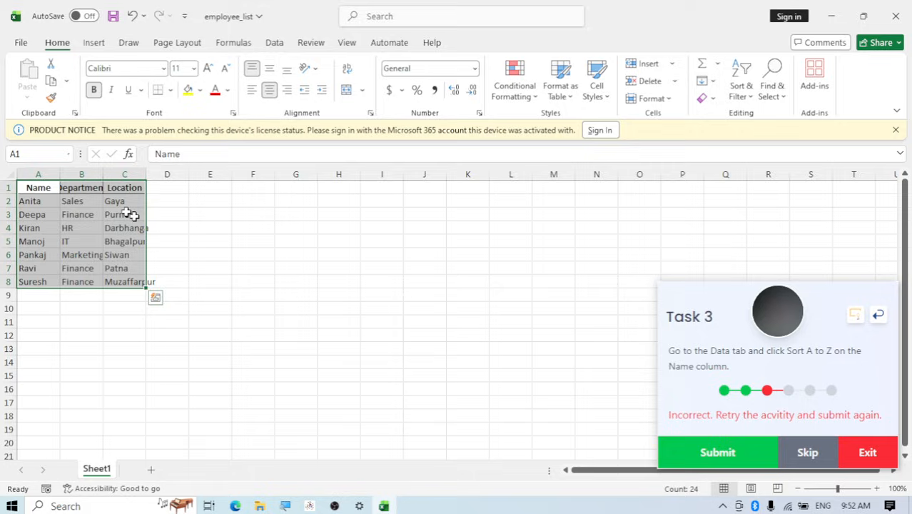
Resubmit Task 3 and skip ahead to Task 4
{"action": "left_click", "coordinate": [207, 282]}
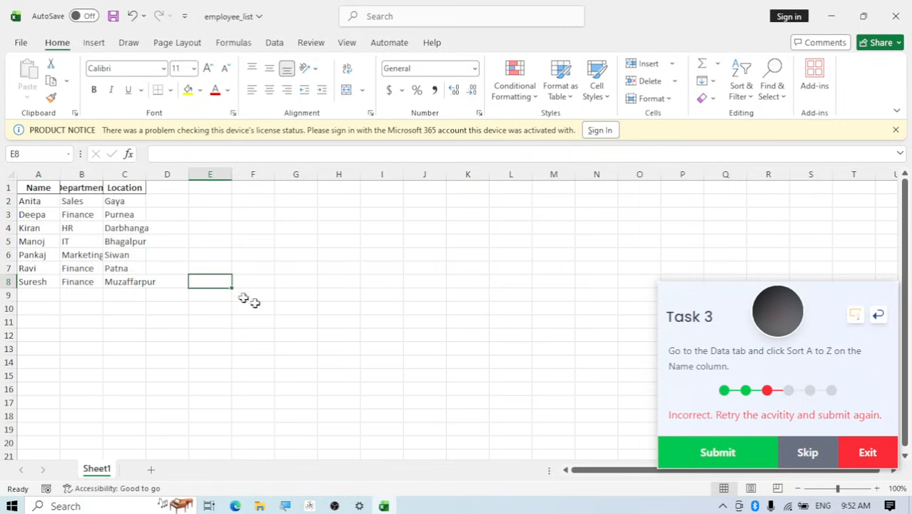
{"action": "left_click", "coordinate": [722, 451]}
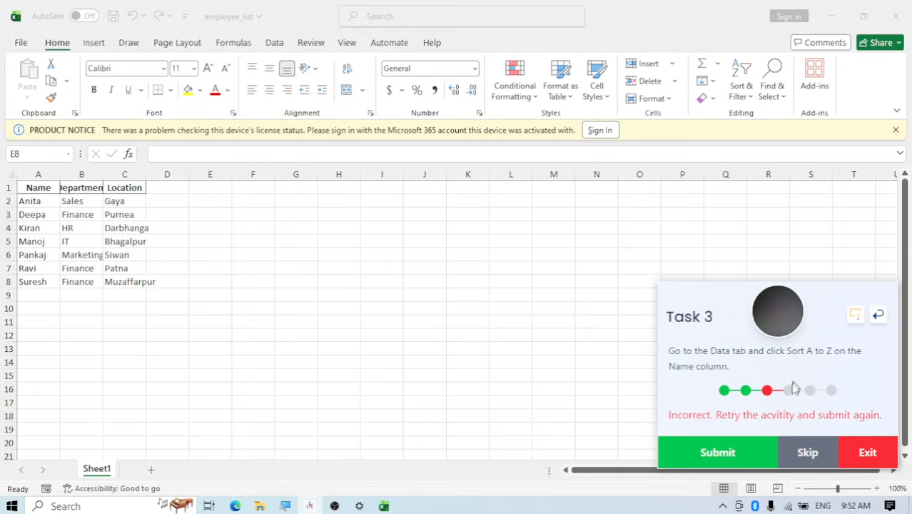
{"action": "left_click", "coordinate": [798, 458]}
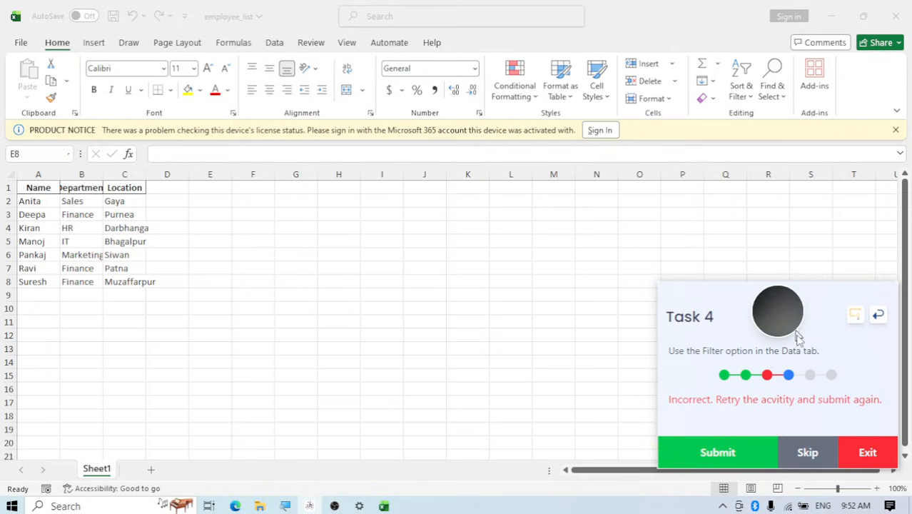
Turn on filtering for the employee table's header row and submit Task 4
{"action": "left_click", "coordinate": [46, 187]}
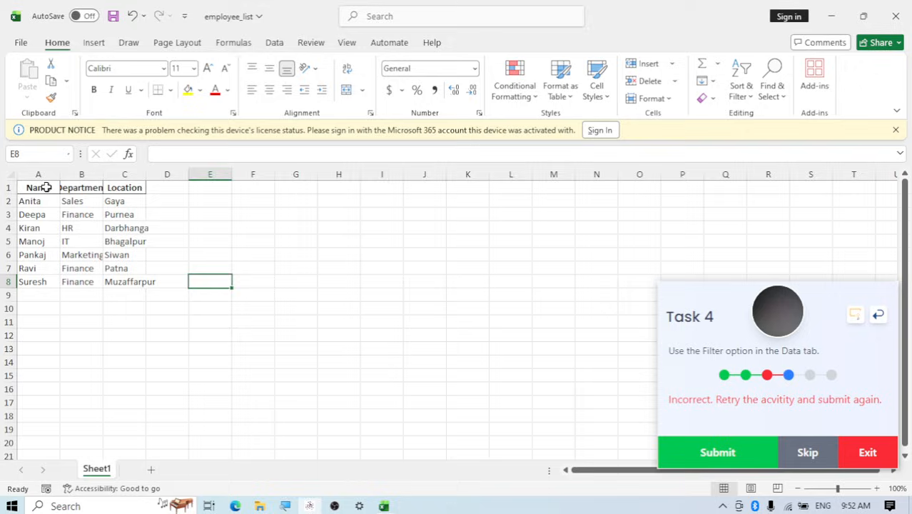
{"action": "left_click", "coordinate": [47, 187]}
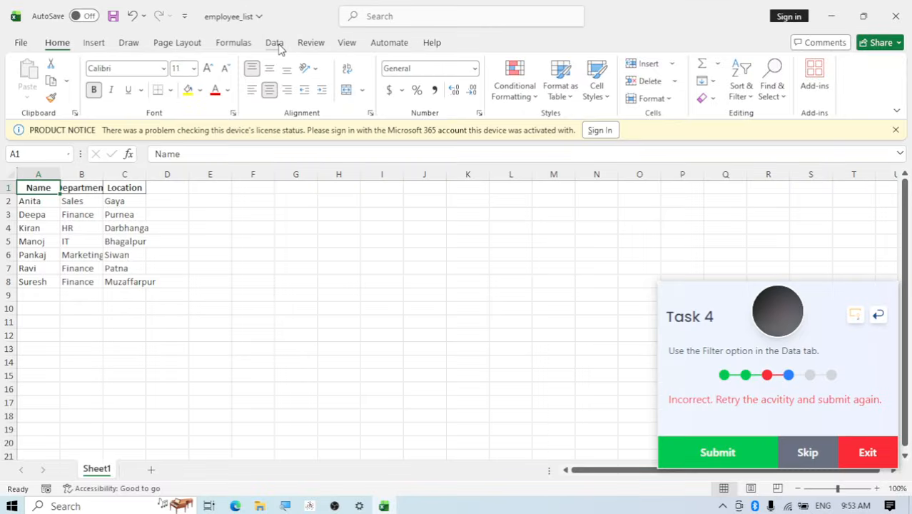
{"action": "left_click", "coordinate": [286, 43]}
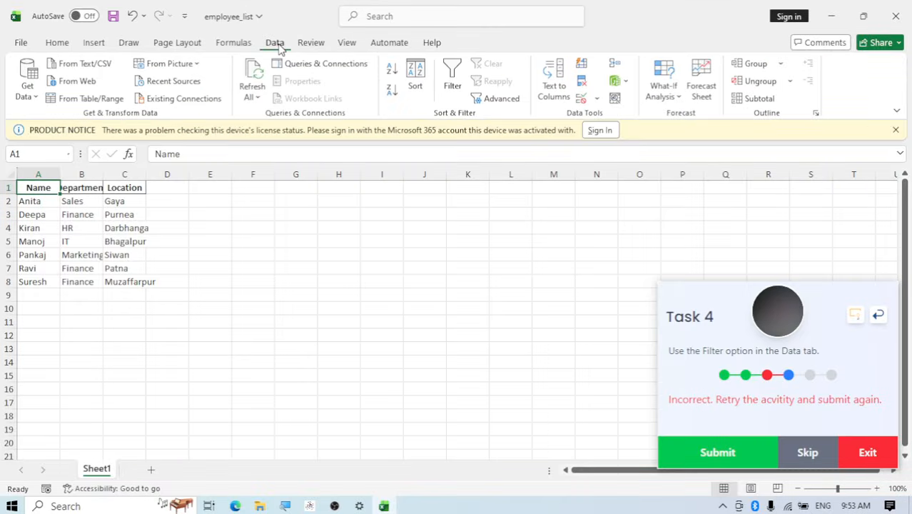
{"action": "left_click", "coordinate": [454, 84]}
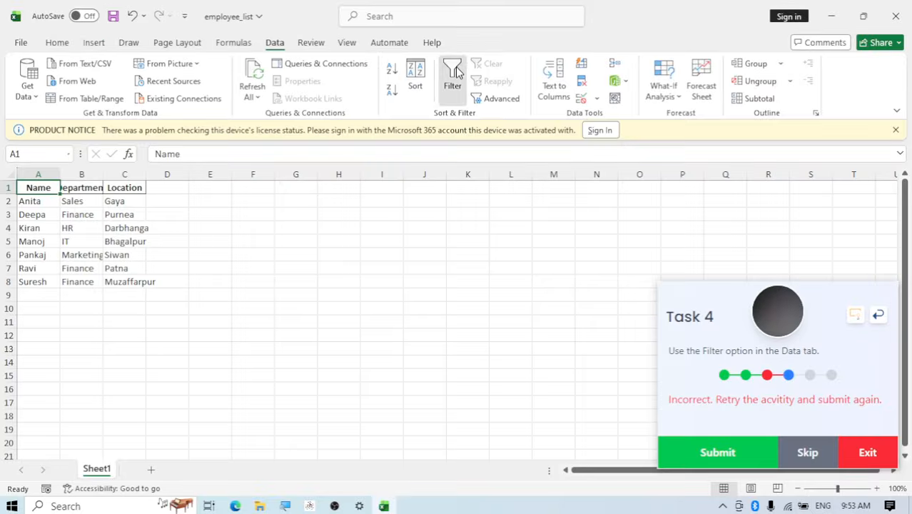
{"action": "left_click", "coordinate": [457, 68]}
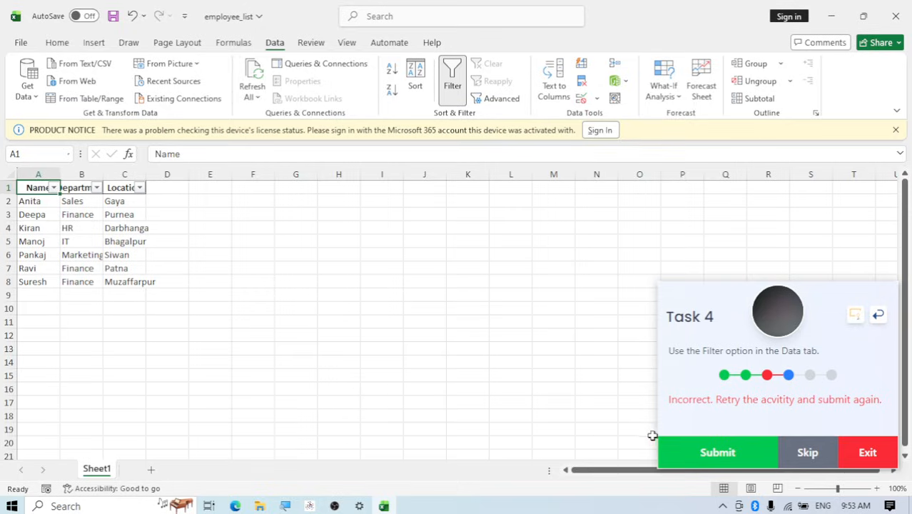
{"action": "left_click", "coordinate": [683, 459]}
{"action": "left_click", "coordinate": [684, 459]}
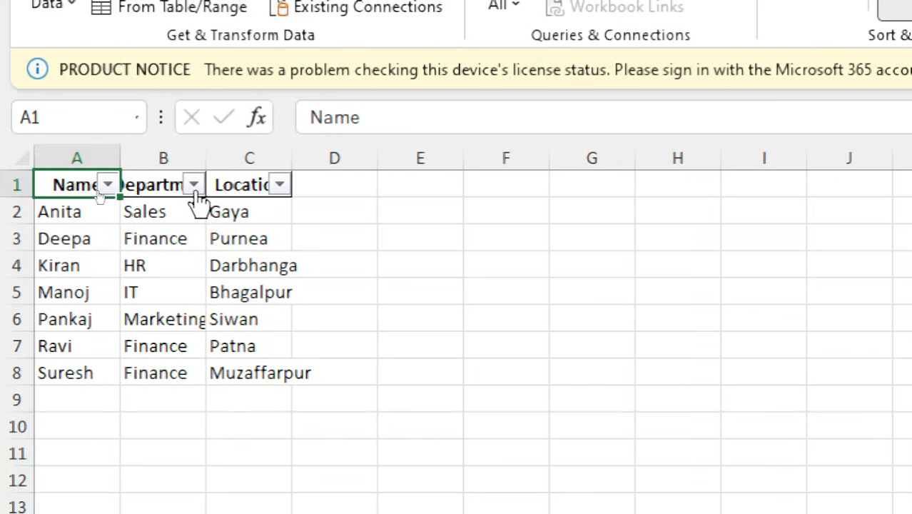
Filter the Department column to only Finance by excluding HR, IT, Marketing and Sales, and submit Task 5
{"action": "left_click", "coordinate": [194, 184]}
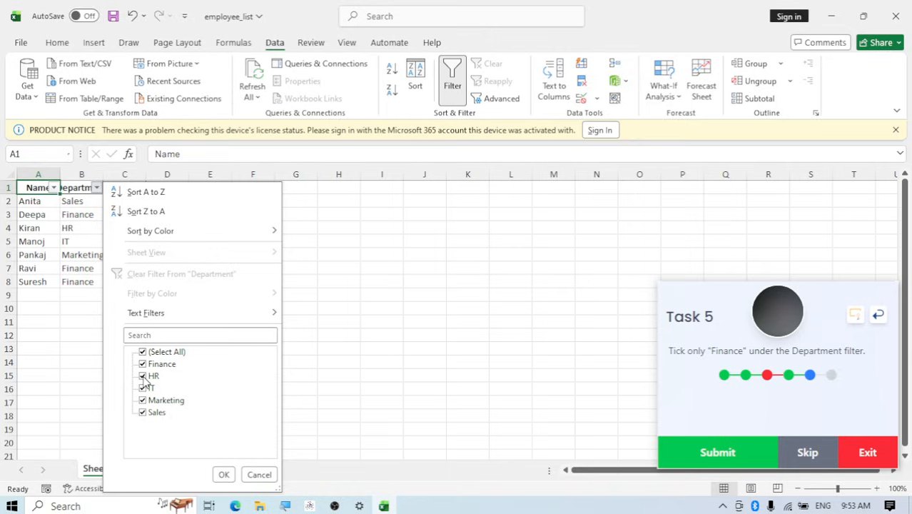
{"action": "left_click", "coordinate": [145, 378]}
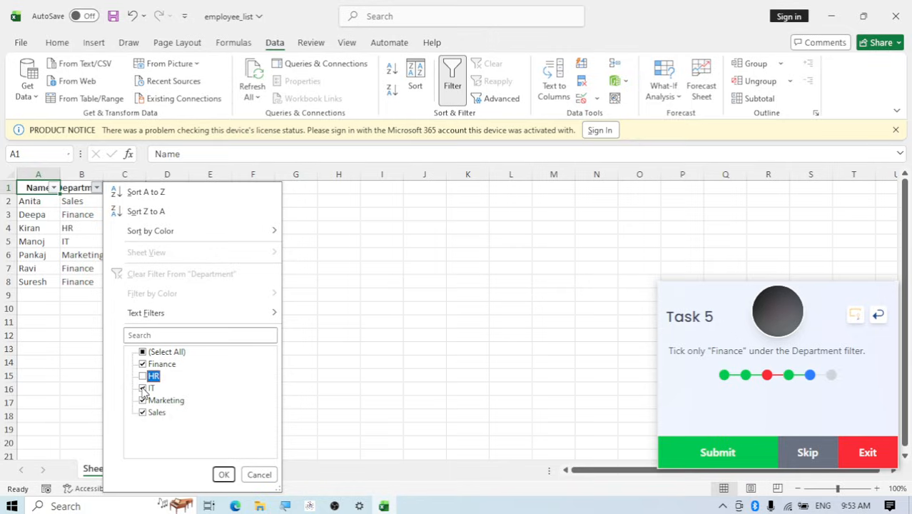
{"action": "left_click", "coordinate": [142, 388]}
{"action": "left_click", "coordinate": [144, 401]}
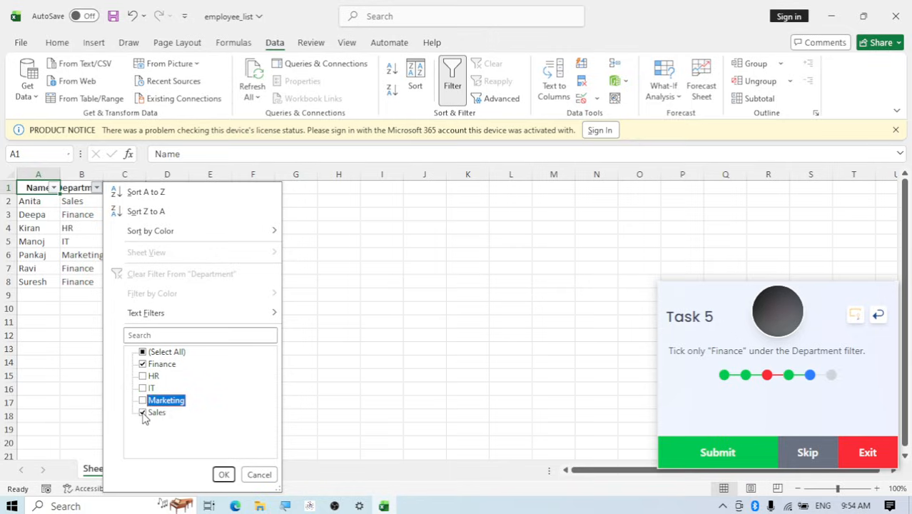
{"action": "left_click", "coordinate": [143, 413]}
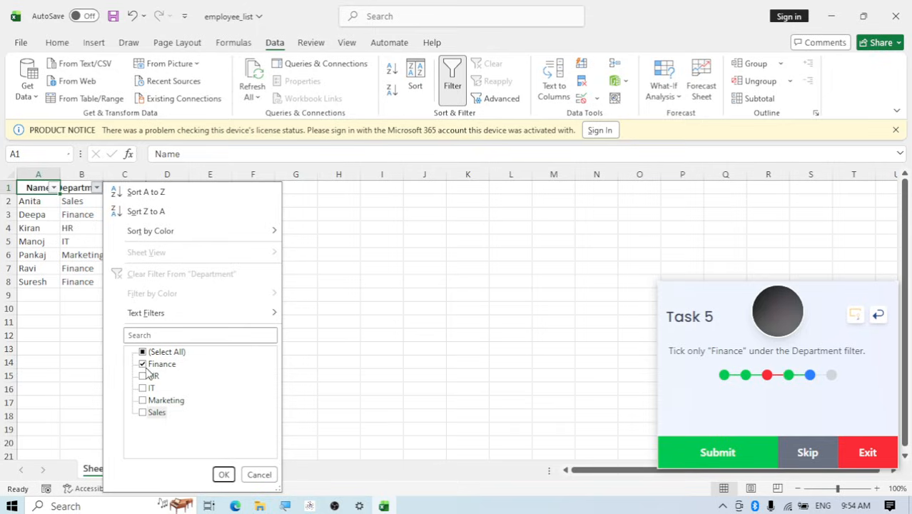
{"action": "left_click", "coordinate": [224, 475]}
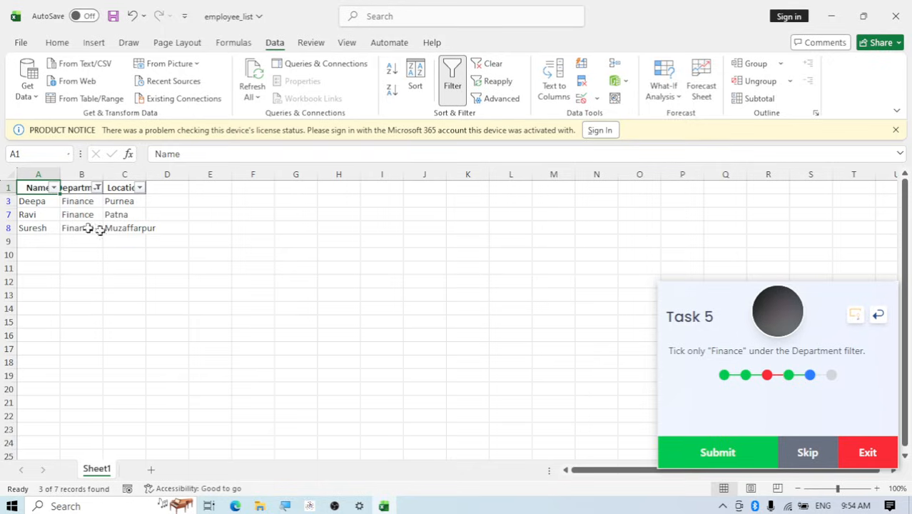
{"action": "left_click", "coordinate": [690, 457]}
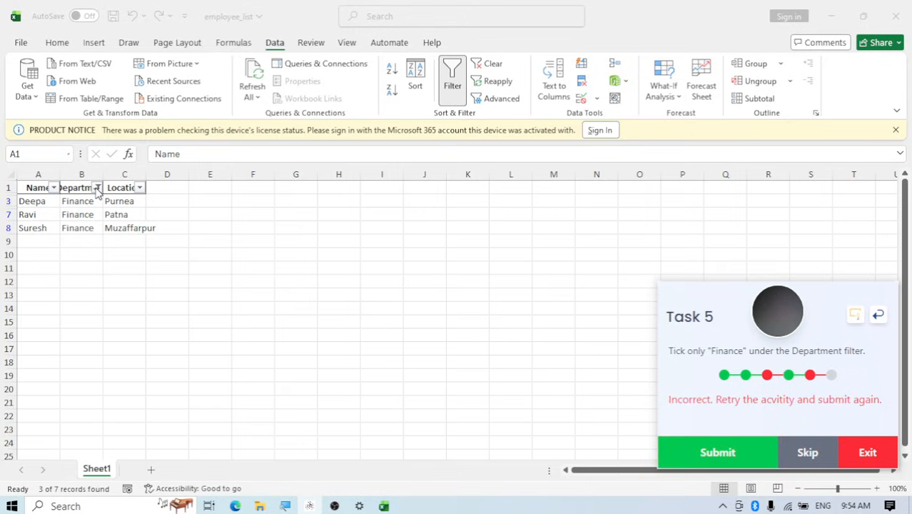
Reapply the Department filter by clearing all values, keeping only Finance, and resubmit Task 5
{"action": "left_click", "coordinate": [97, 189]}
{"action": "left_click", "coordinate": [97, 188]}
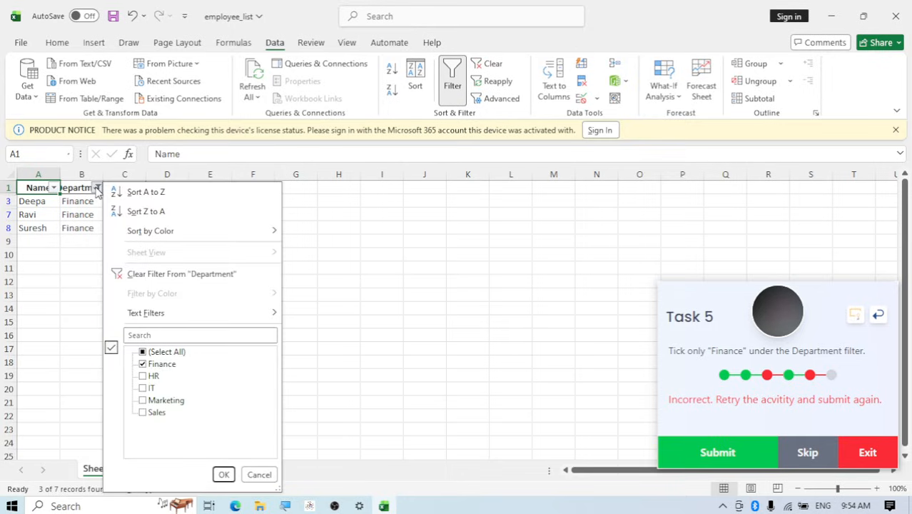
{"action": "left_click", "coordinate": [147, 353]}
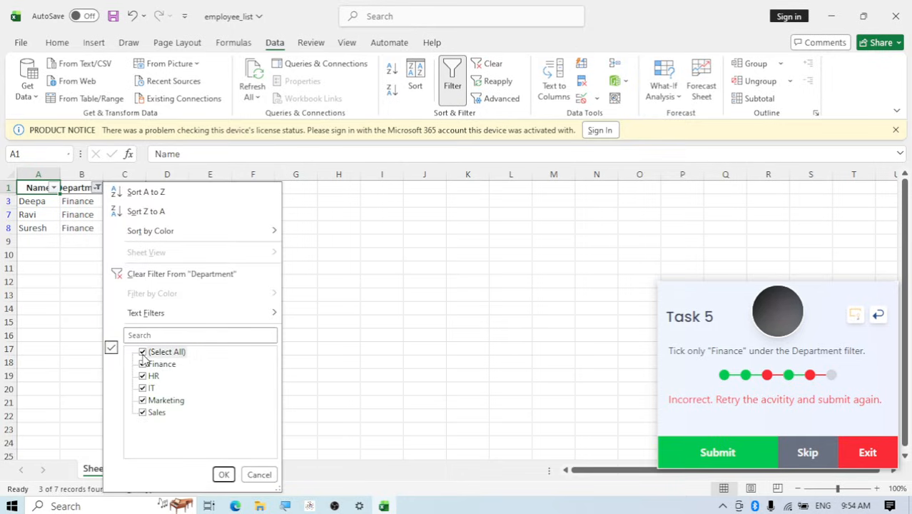
{"action": "left_click", "coordinate": [145, 351]}
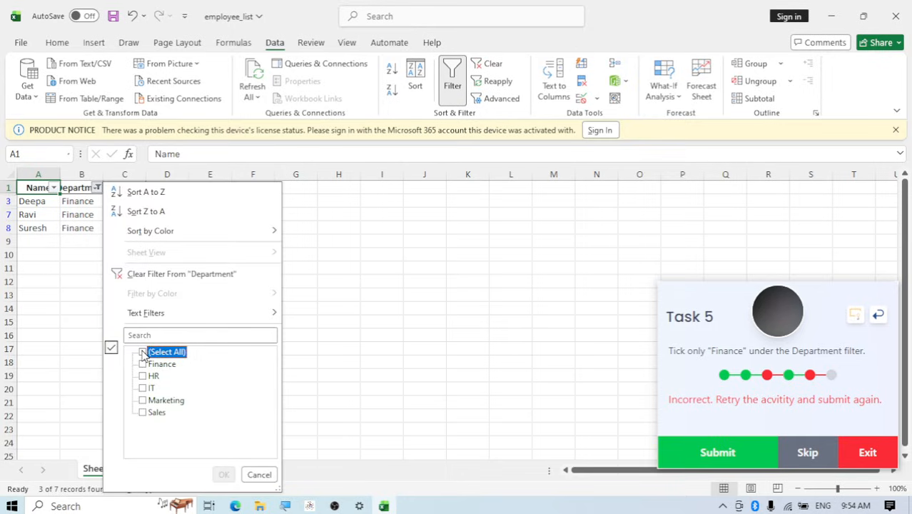
{"action": "left_click", "coordinate": [143, 364]}
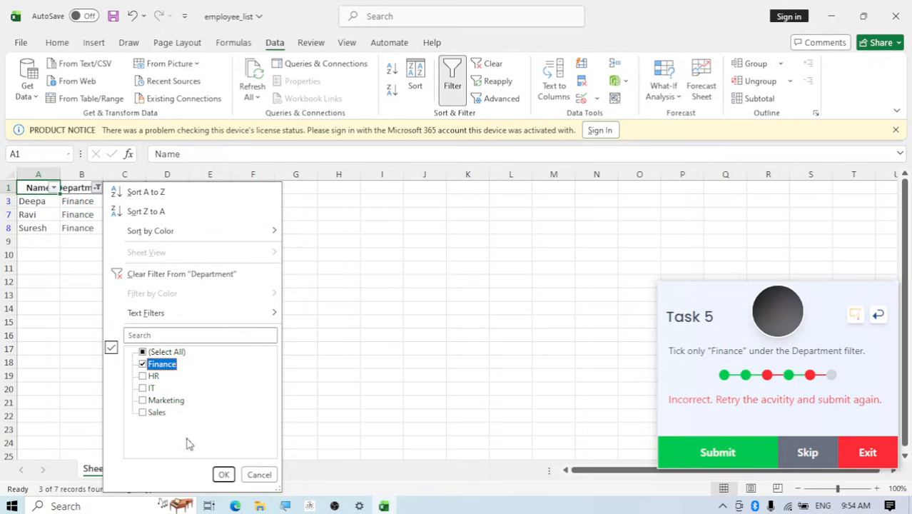
{"action": "left_click", "coordinate": [223, 474]}
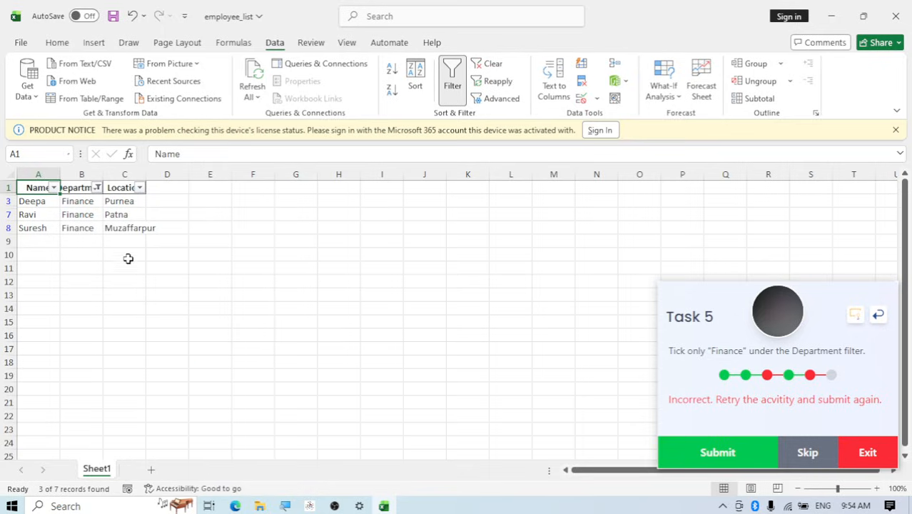
{"action": "left_click", "coordinate": [730, 460]}
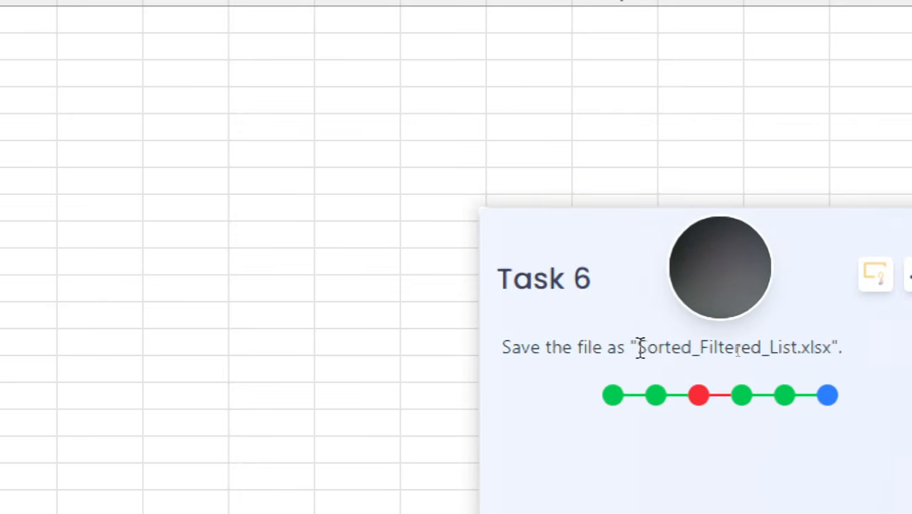
Save the workbook in Documents as Sorted_Filtered_List.xlsx, using the file name copied from the task text, and submit Task 6
{"action": "left_click_drag", "start_coordinate": [641, 348], "coordinate": [833, 349]}
{"action": "key", "text": "ctrl+c"}
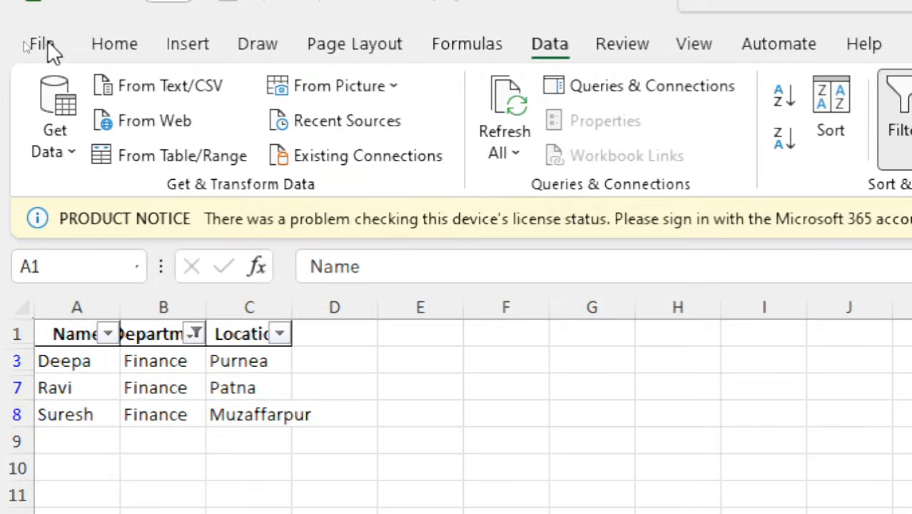
{"action": "left_click", "coordinate": [41, 44]}
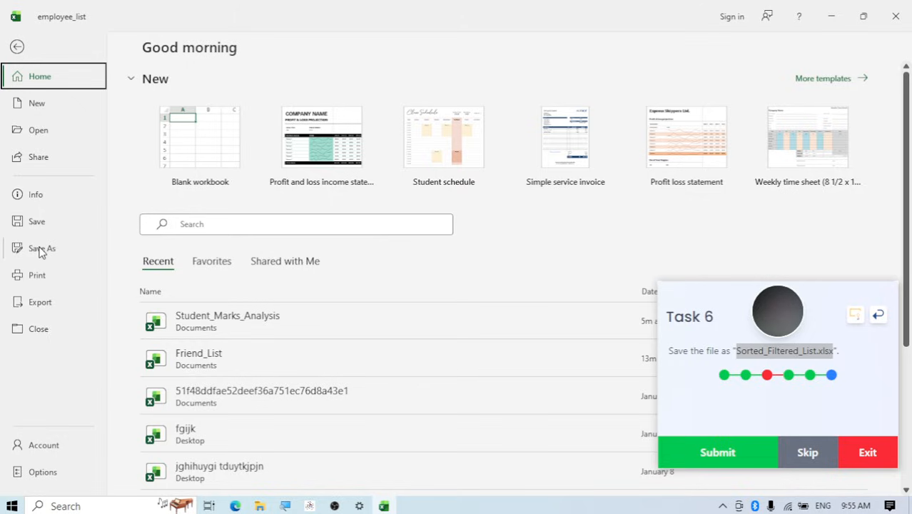
{"action": "left_click", "coordinate": [40, 251]}
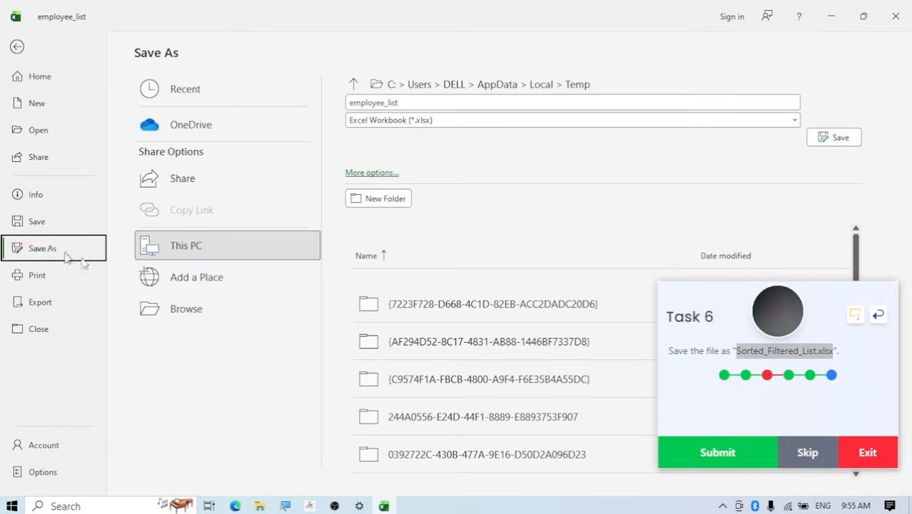
{"action": "left_click", "coordinate": [202, 312]}
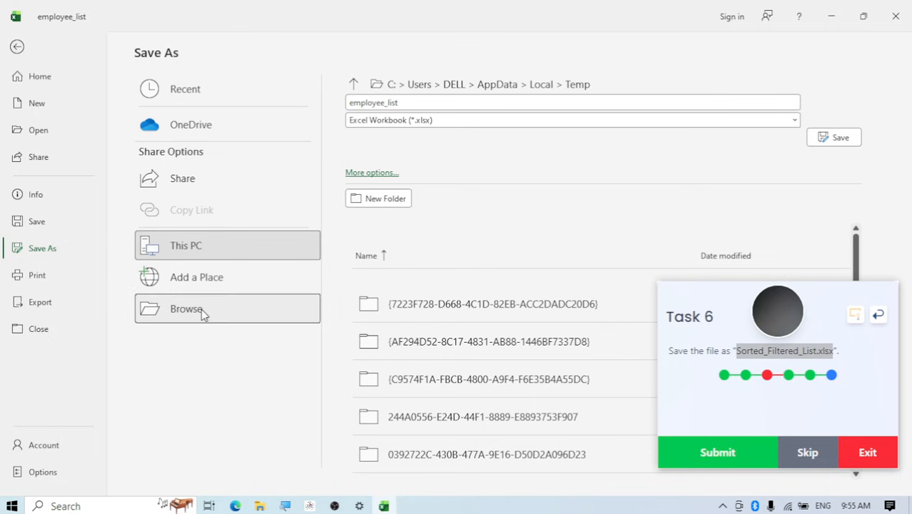
{"action": "scroll", "coordinate": [65, 127], "scroll_direction": "up", "scroll_amount": 3}
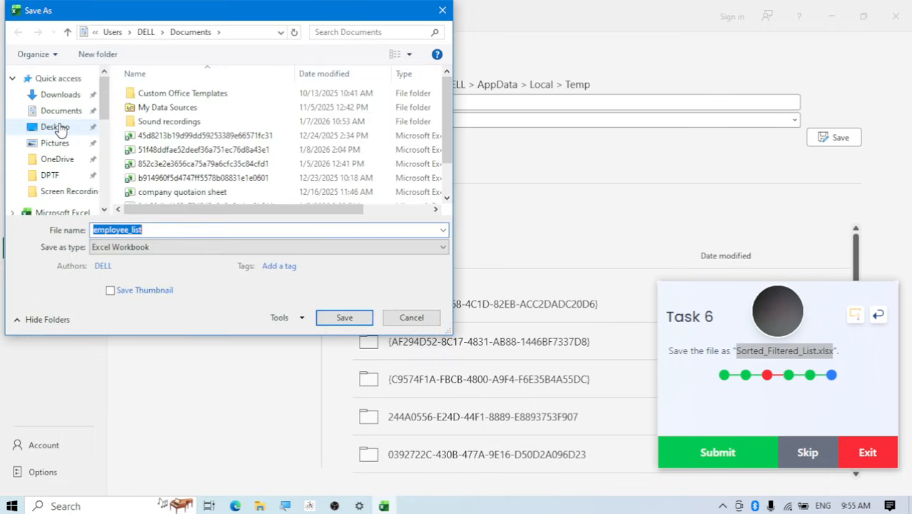
{"action": "left_click", "coordinate": [45, 114]}
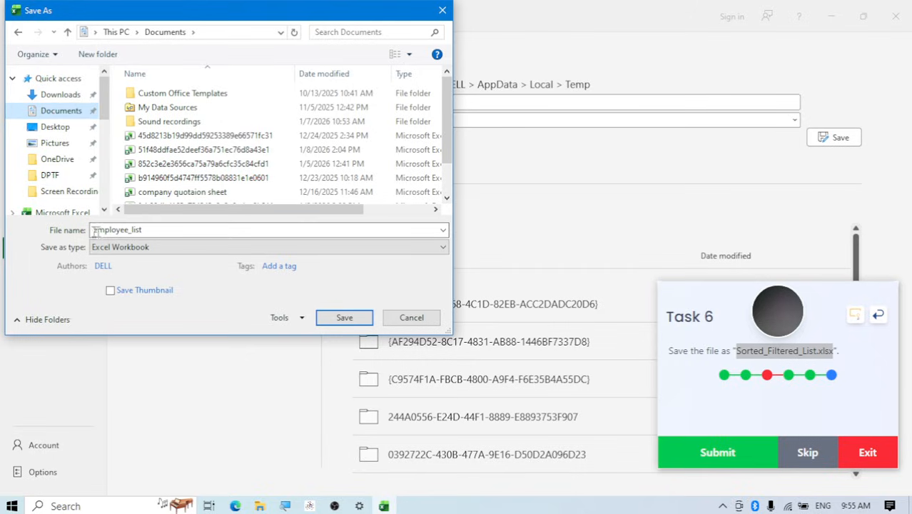
{"action": "double_click", "coordinate": [165, 231]}
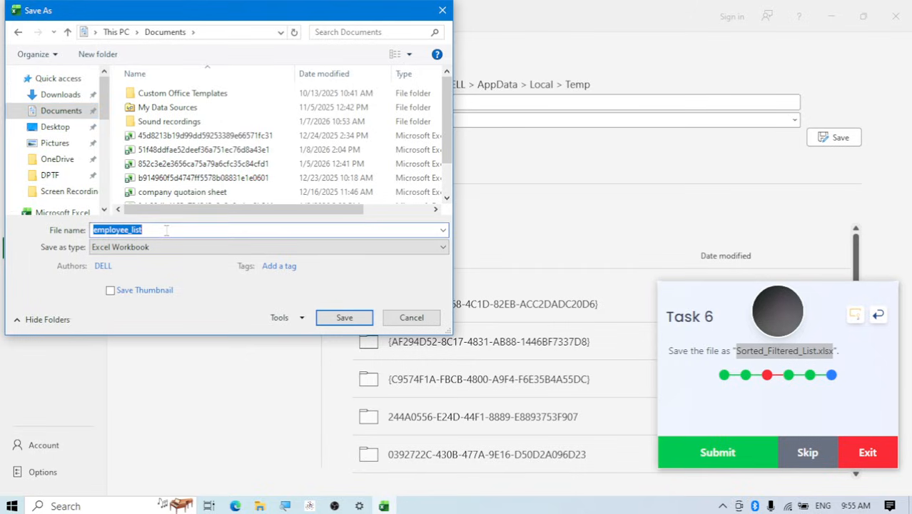
{"action": "key", "text": "ctrl+v"}
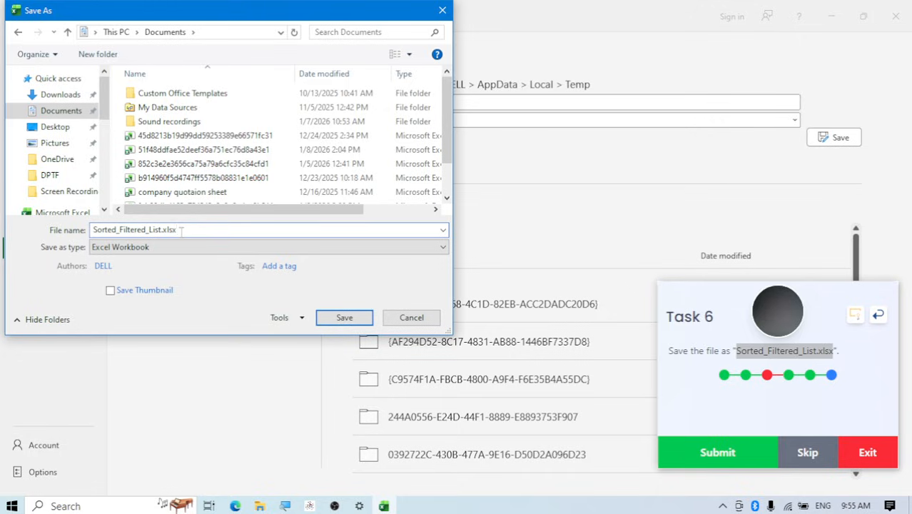
{"action": "left_click", "coordinate": [341, 318]}
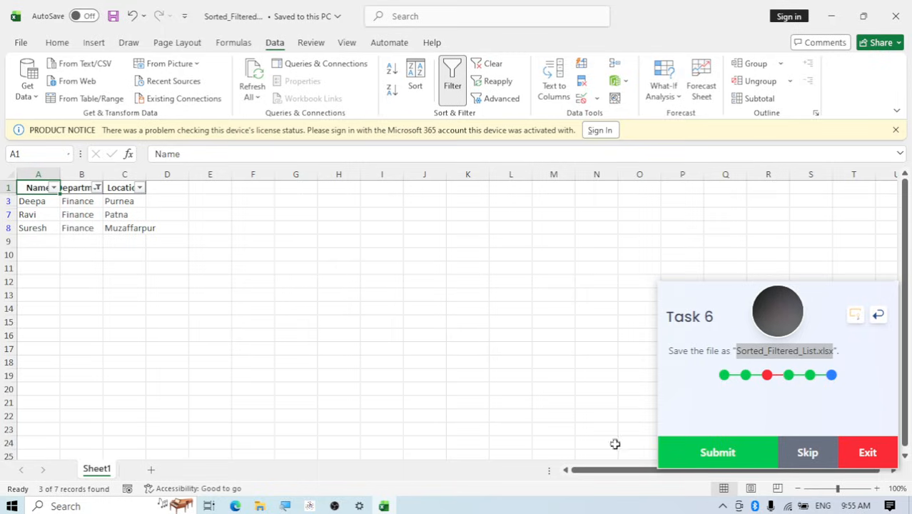
{"action": "left_click", "coordinate": [689, 461]}
{"action": "left_click", "coordinate": [689, 460]}
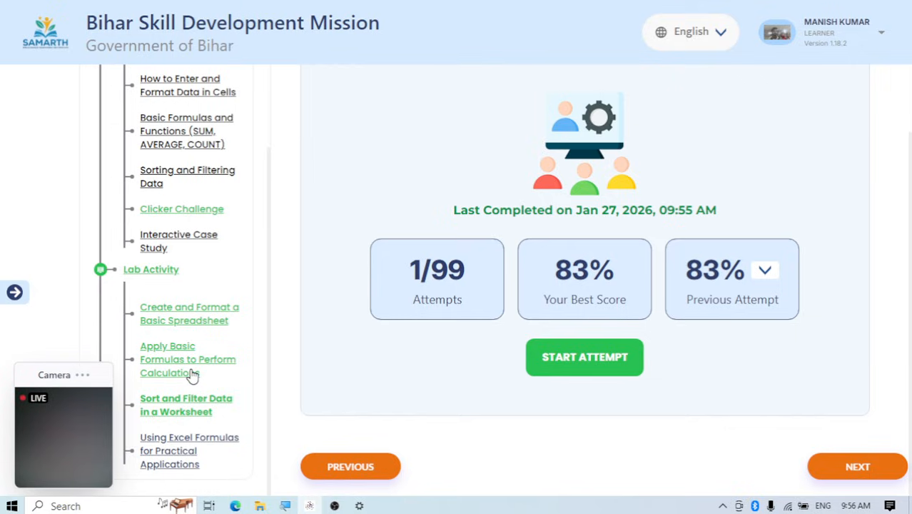
Start the lab activity "Using Excel Formulas for Practical Applications" and dismiss the document recovery list in the opened workbook
{"action": "left_click", "coordinate": [166, 461]}
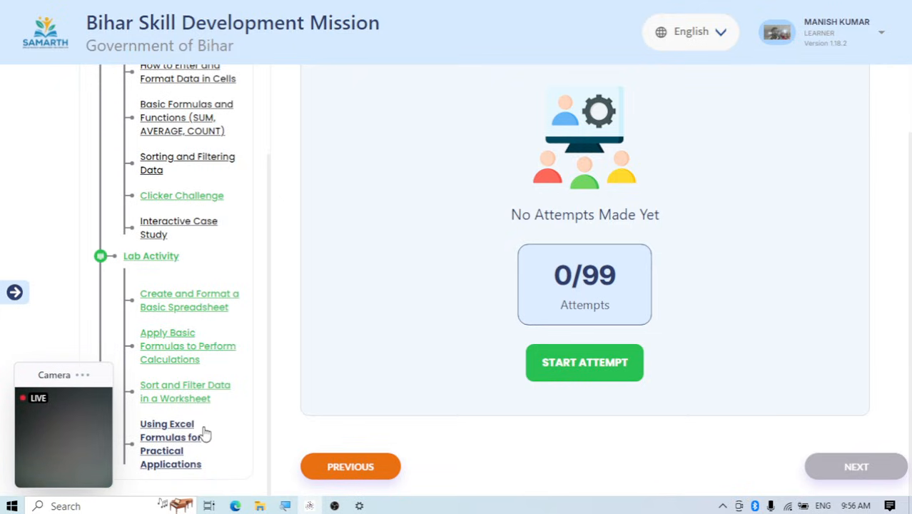
{"action": "left_click", "coordinate": [578, 376]}
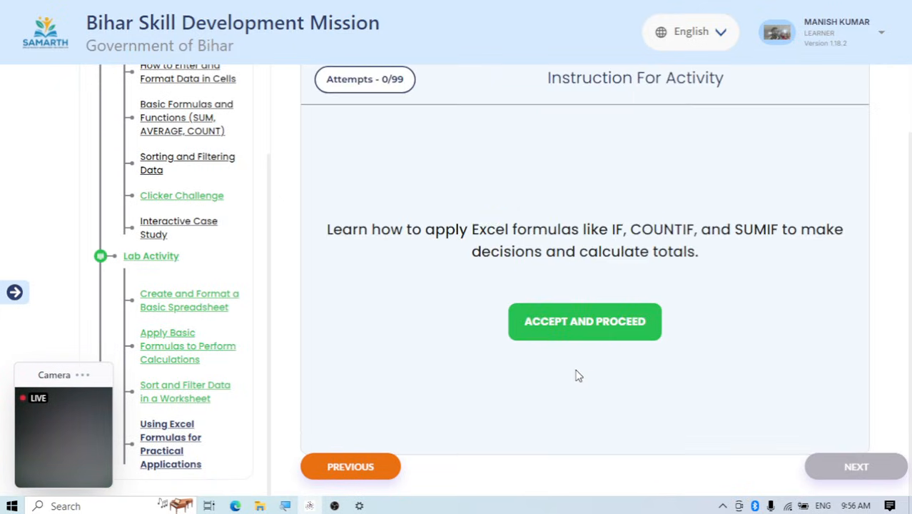
{"action": "left_click", "coordinate": [606, 320]}
{"action": "scroll", "coordinate": [621, 308], "scroll_direction": "down", "scroll_amount": 1}
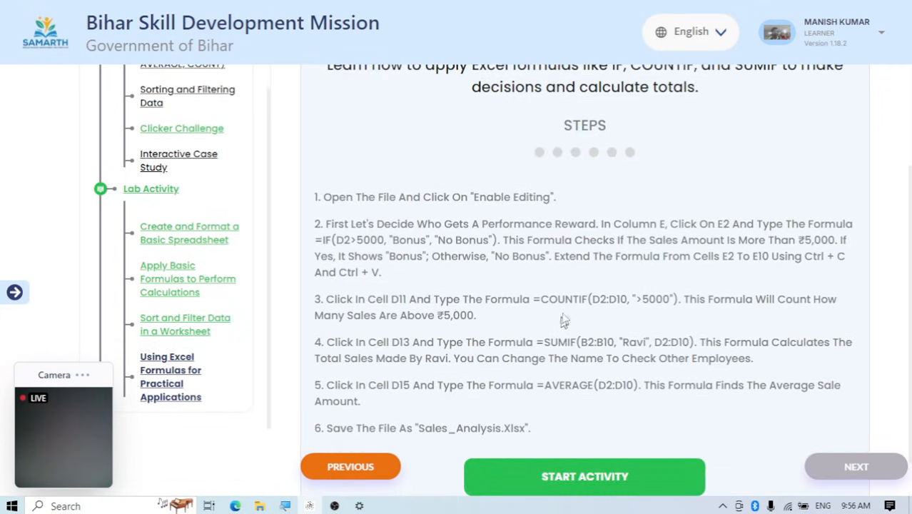
{"action": "scroll", "coordinate": [555, 314], "scroll_direction": "down", "scroll_amount": 1}
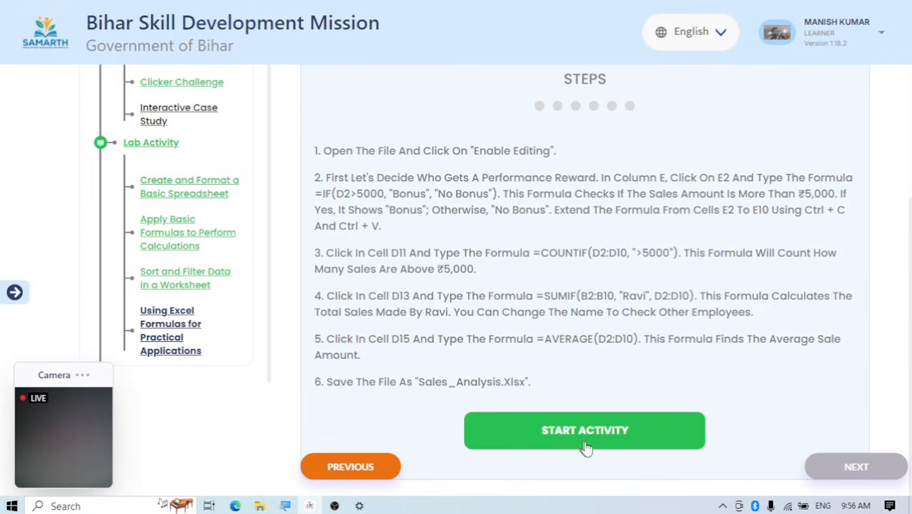
{"action": "left_click", "coordinate": [574, 431]}
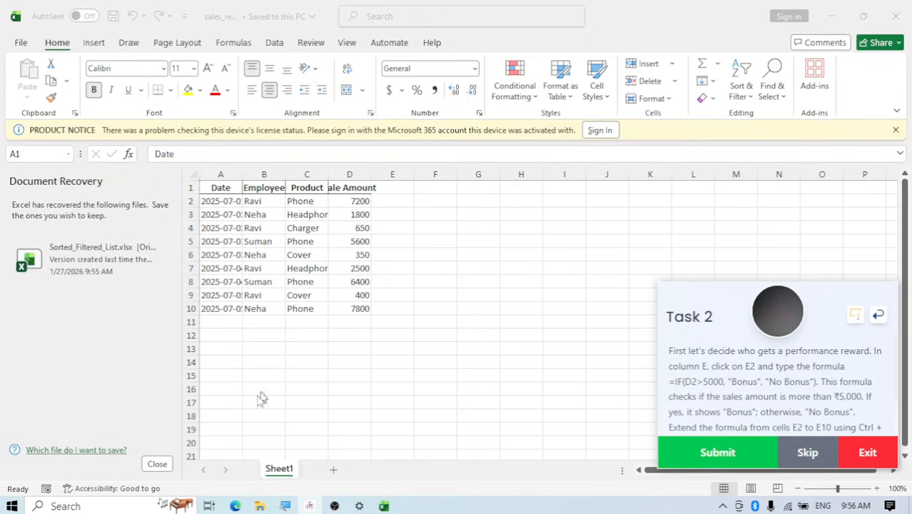
{"action": "left_click", "coordinate": [158, 466]}
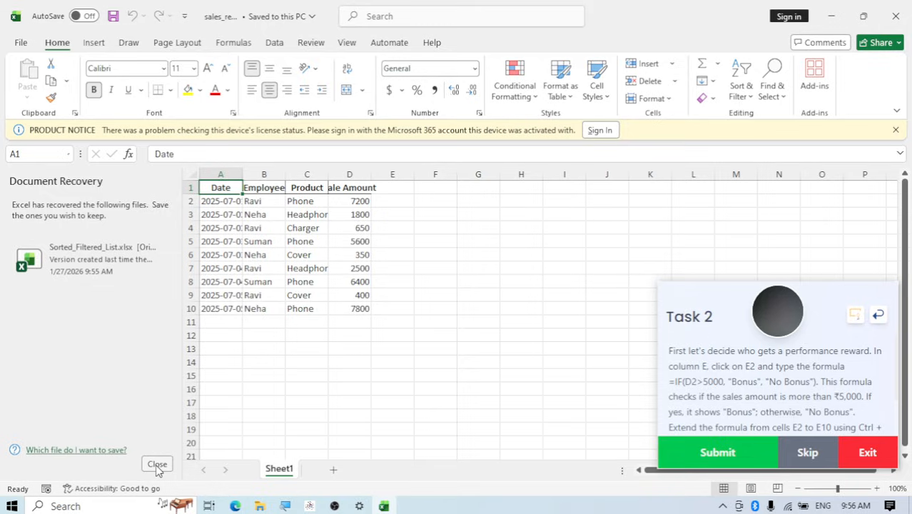
{"action": "left_click", "coordinate": [157, 464]}
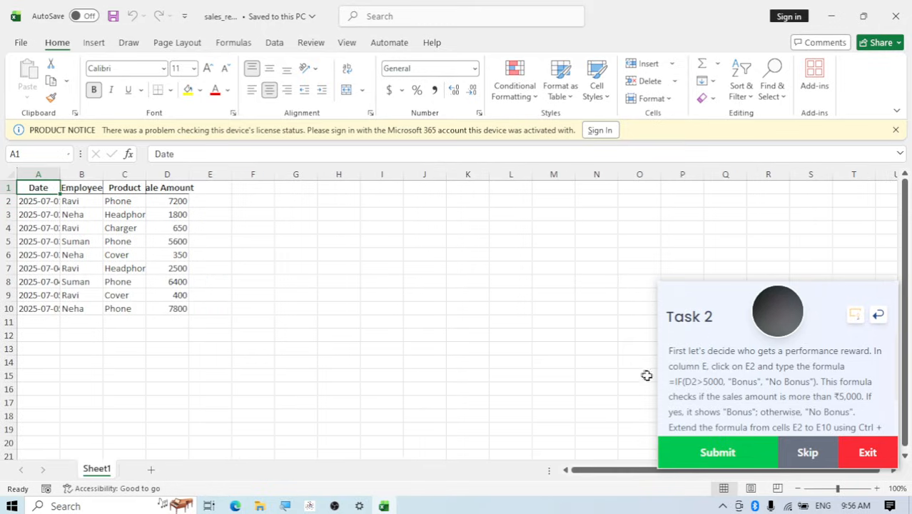
Enter the formula =IF(D2>5000,"Bonus","No Bonus") in cell E2
{"action": "scroll", "coordinate": [774, 371], "scroll_direction": "down", "scroll_amount": 3}
{"action": "scroll", "coordinate": [775, 367], "scroll_direction": "up", "scroll_amount": 3}
{"action": "left_click", "coordinate": [212, 200]}
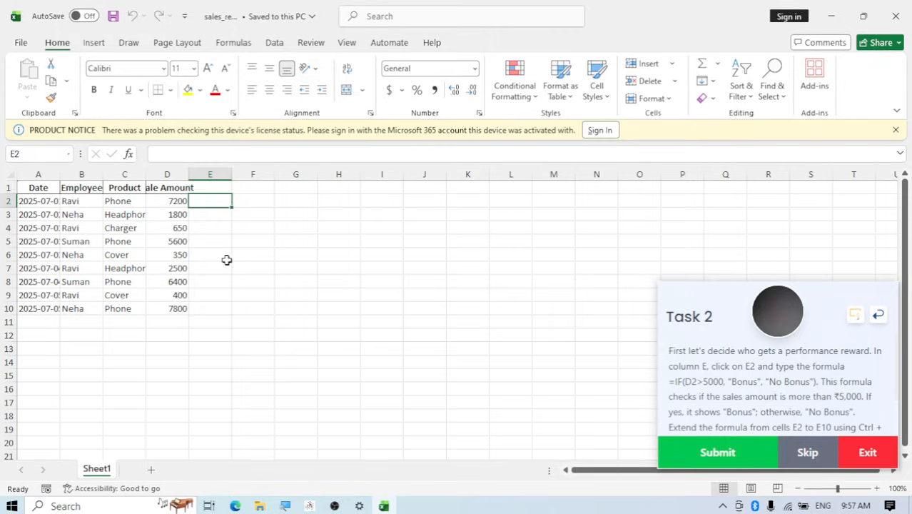
{"action": "type", "text": "="}
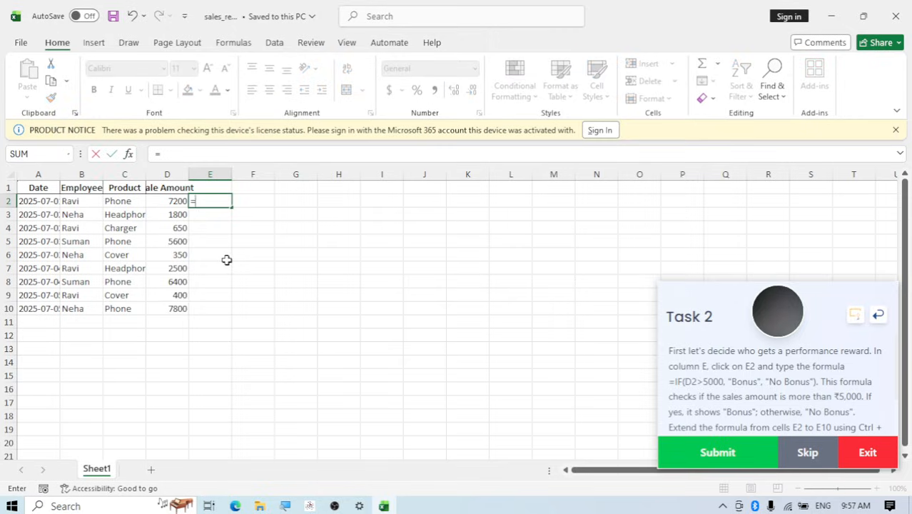
{"action": "type", "text": "if"}
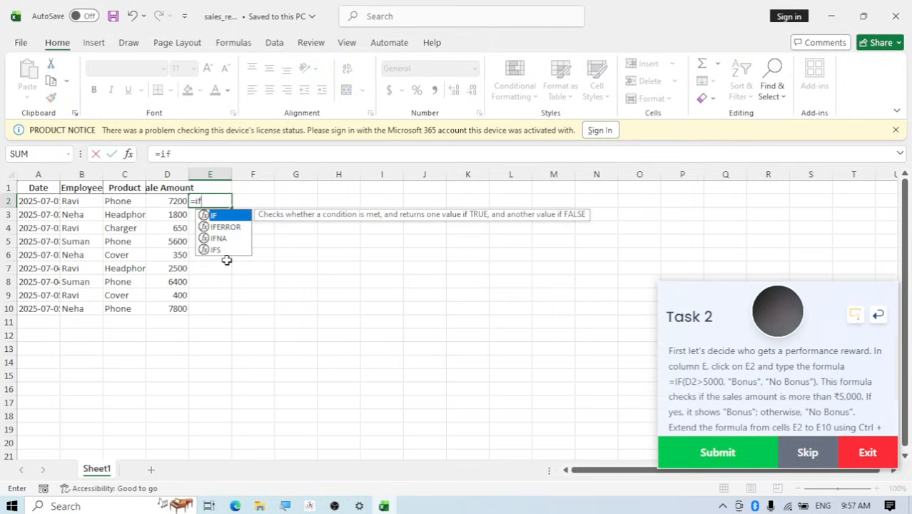
{"action": "type", "text": "("}
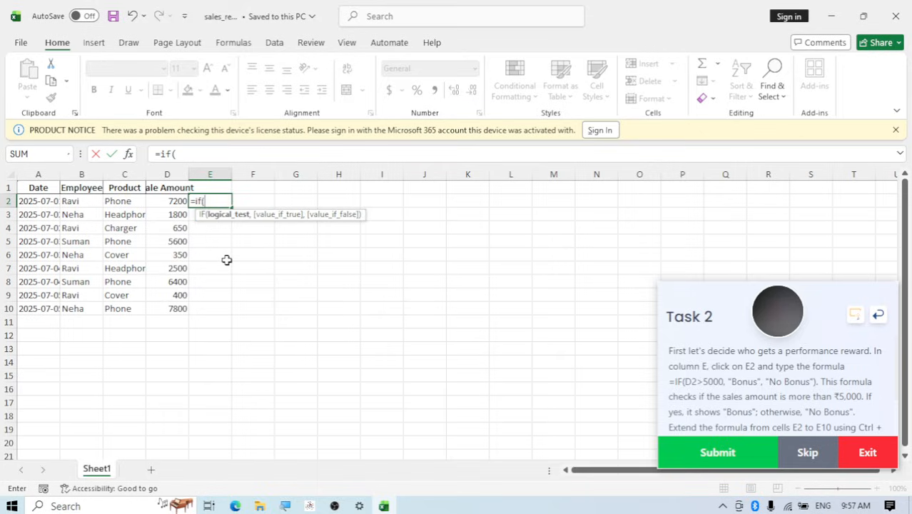
{"action": "type", "text": "d"}
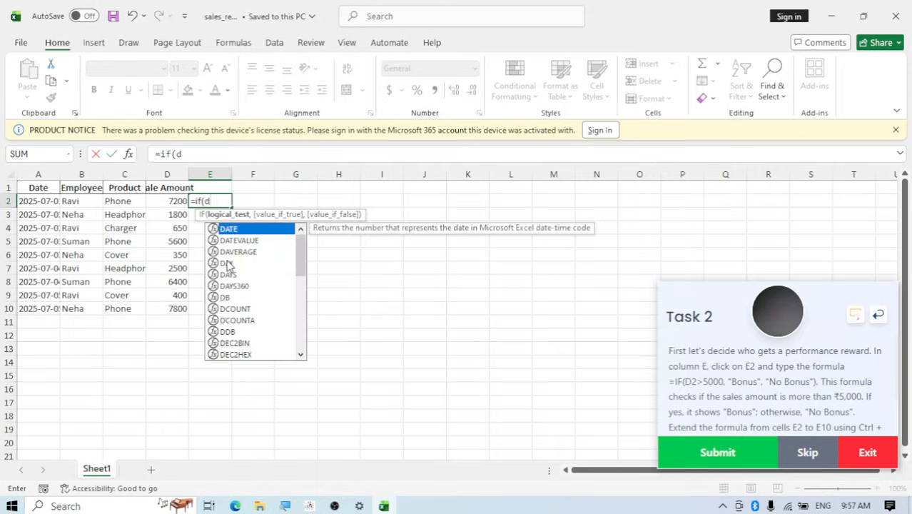
{"action": "type", "text": "2"}
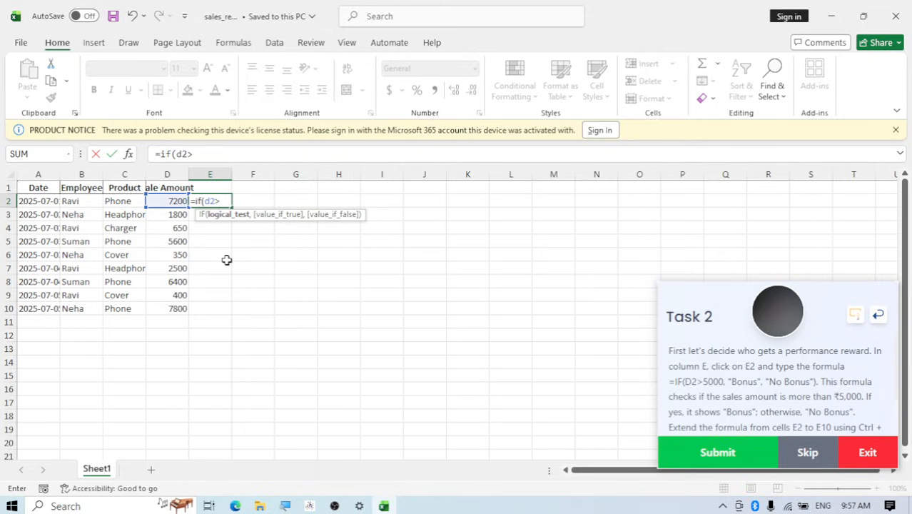
{"action": "type", "text": ">5000,"}
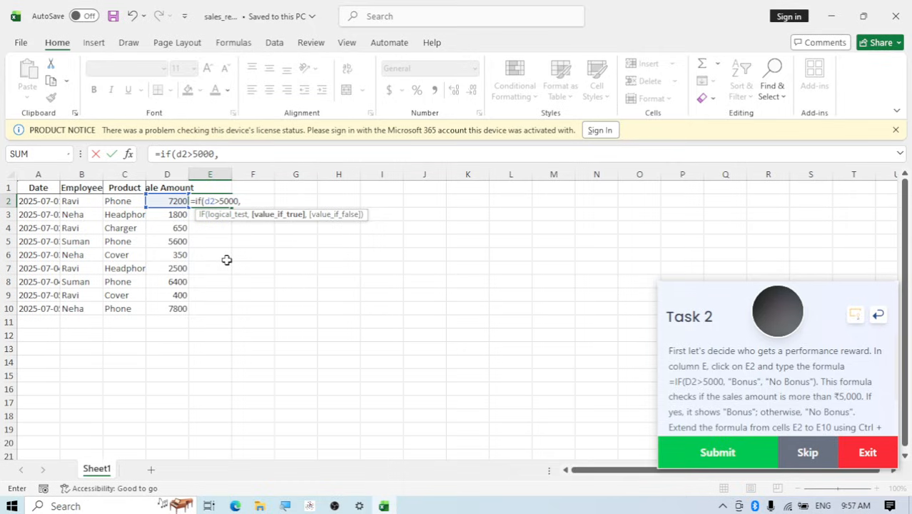
{"action": "type", "text": "\""}
{"action": "type", "text": "B"}
{"action": "type", "text": "ound"}
{"action": "key", "text": "BackSpace"}
{"action": "key", "text": "BackSpace"}
{"action": "key", "text": "BackSpace"}
{"action": "type", "text": "nus"}
{"action": "type", "text": "\","}
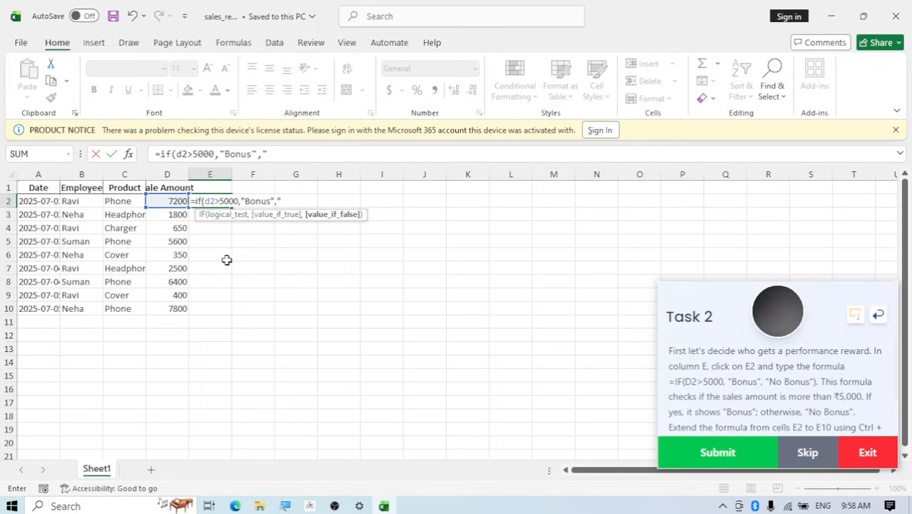
{"action": "type", "text": "\"No Bonus"}
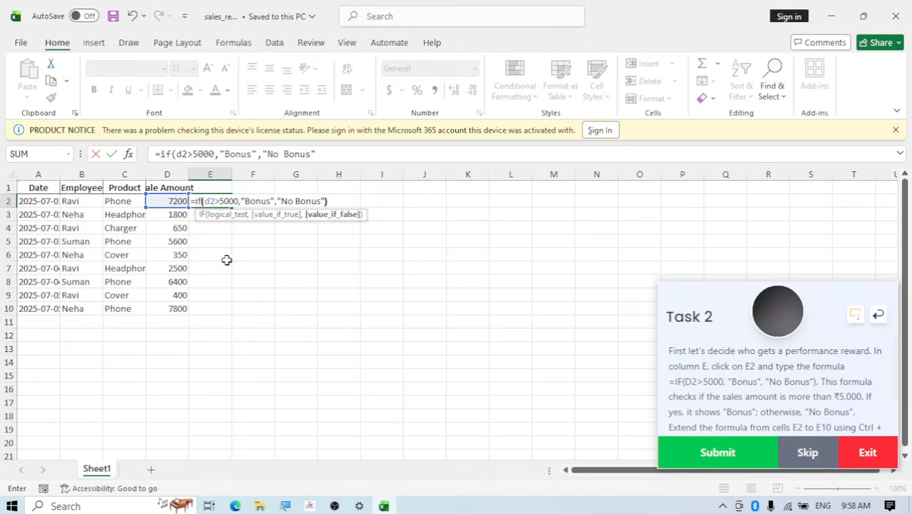
{"action": "type", "text": ")"}
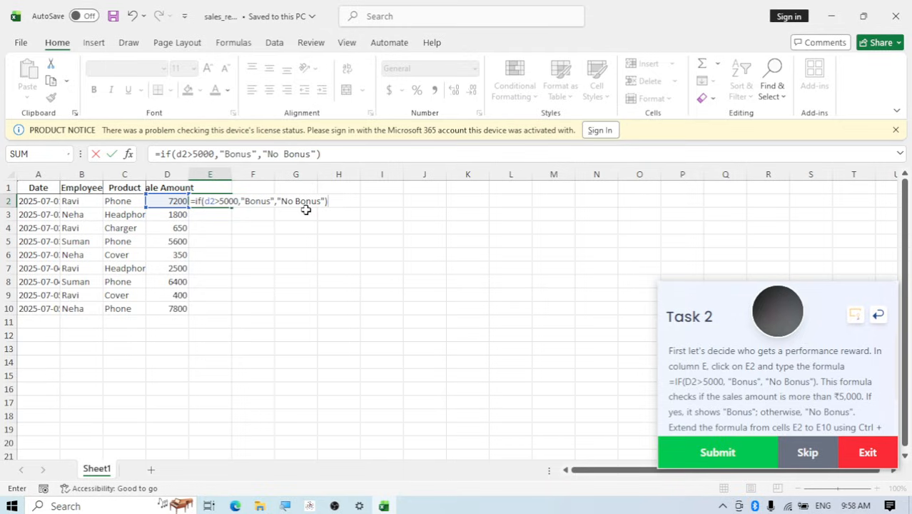
{"action": "key", "text": "Return"}
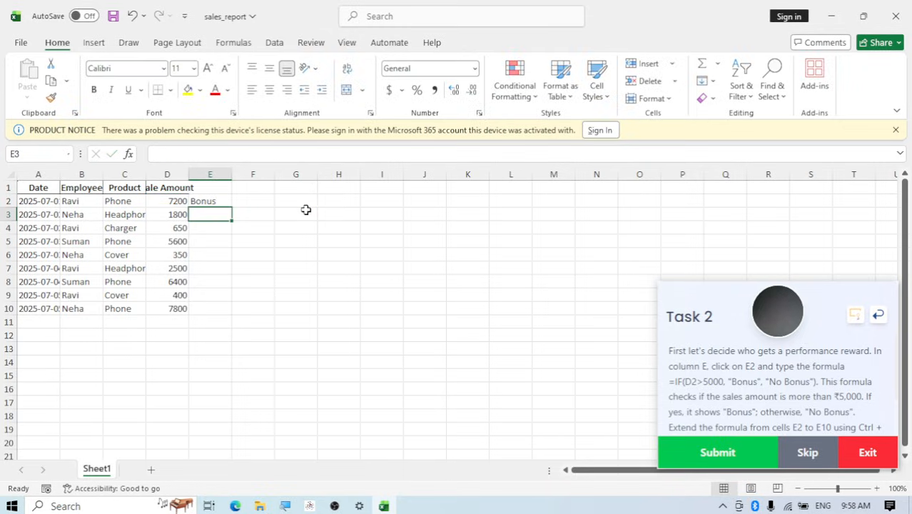
Review the Task 2 instructions on extending the bonus formula, checking the formula in E2 and the sale amount in D2
{"action": "left_click", "coordinate": [221, 201]}
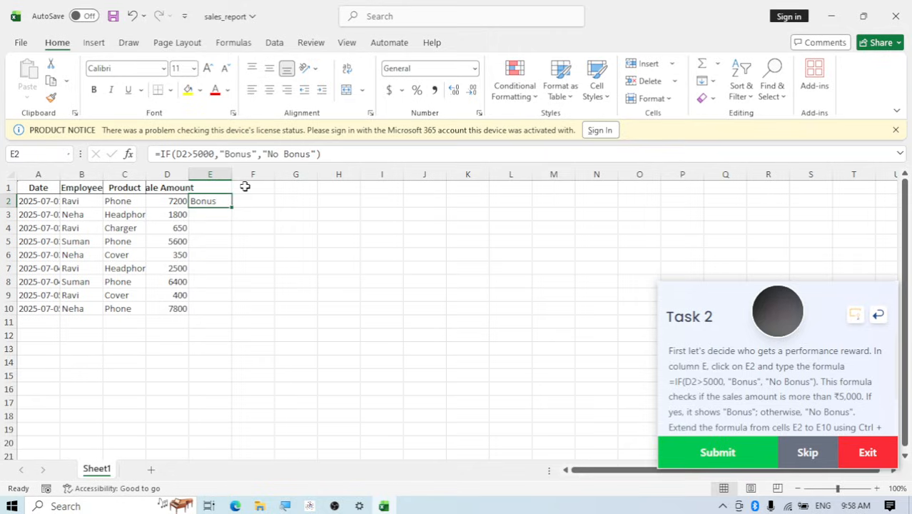
{"action": "scroll", "coordinate": [770, 407], "scroll_direction": "down", "scroll_amount": 1}
{"action": "scroll", "coordinate": [769, 386], "scroll_direction": "up", "scroll_amount": 1}
{"action": "scroll", "coordinate": [770, 386], "scroll_direction": "down", "scroll_amount": 1}
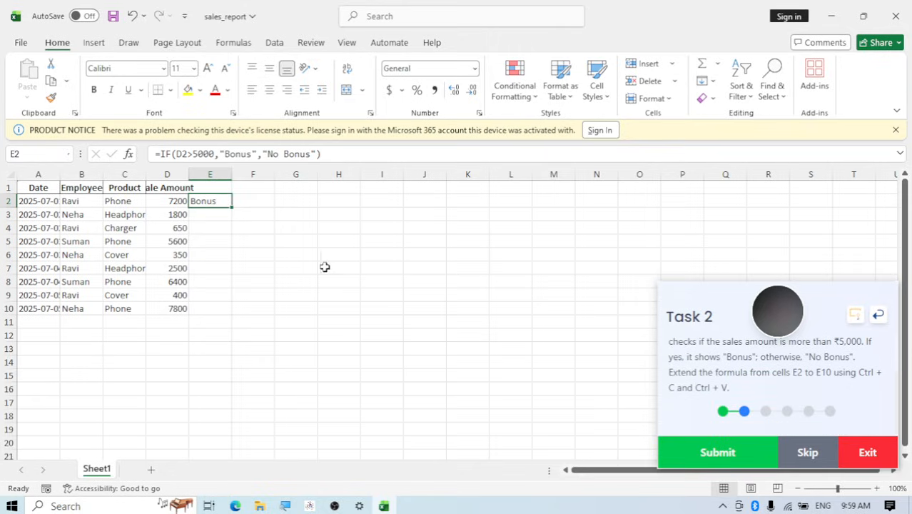
{"action": "scroll", "coordinate": [799, 377], "scroll_direction": "up", "scroll_amount": 1}
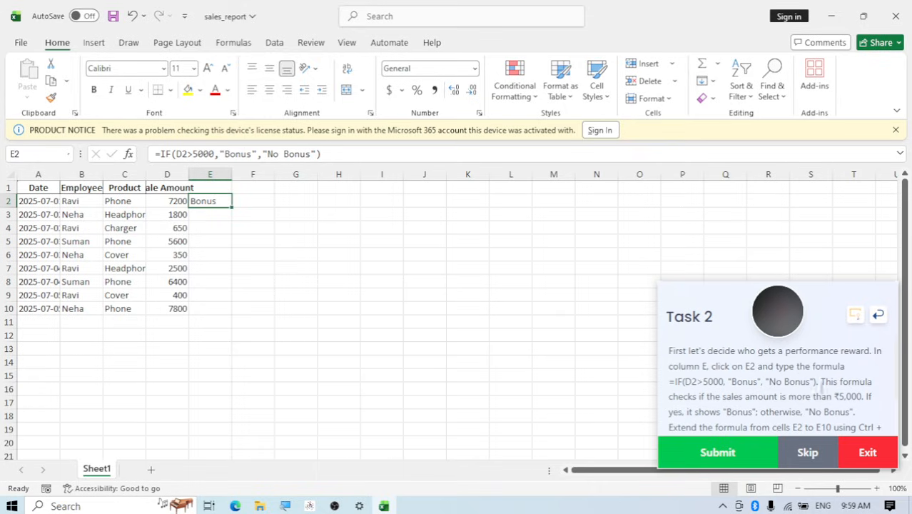
{"action": "left_click_drag", "start_coordinate": [906, 289], "coordinate": [906, 290]}
{"action": "left_click", "coordinate": [171, 201]}
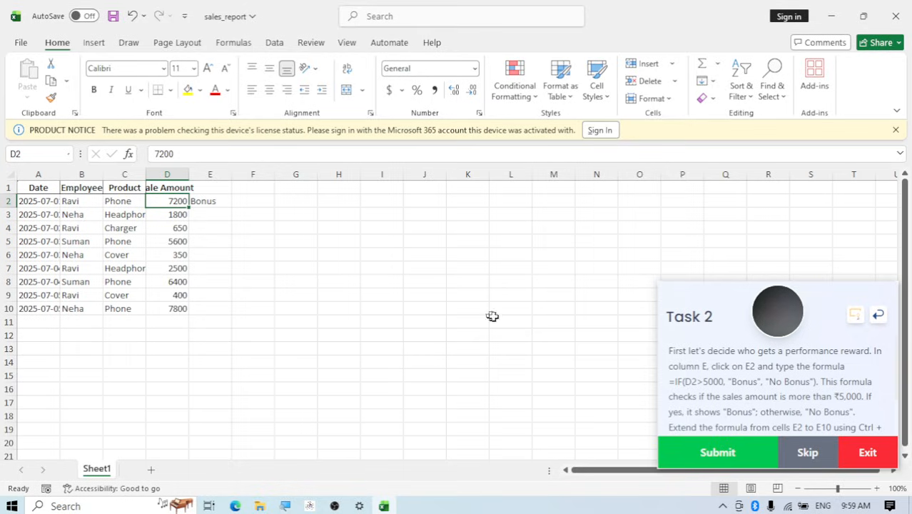
{"action": "scroll", "coordinate": [716, 390], "scroll_direction": "down", "scroll_amount": 2}
{"action": "scroll", "coordinate": [717, 390], "scroll_direction": "down", "scroll_amount": 1}
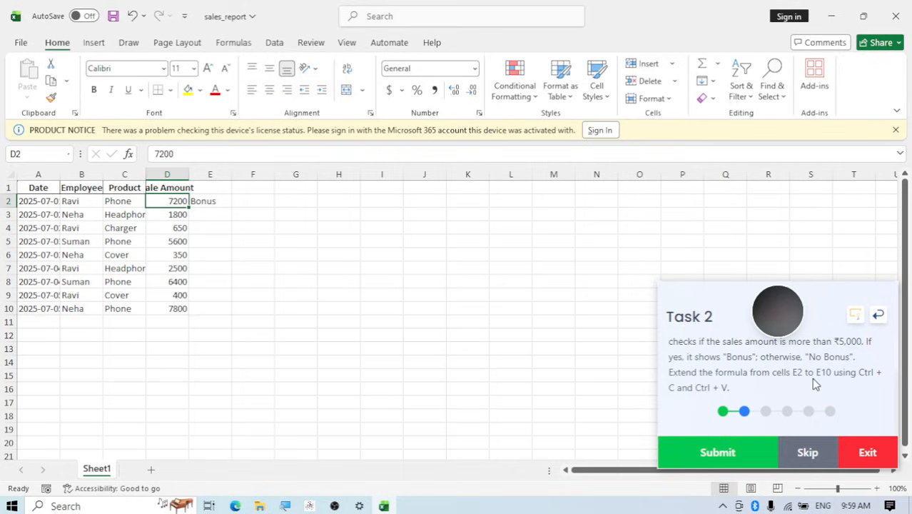
Fill the bonus formula from E2 down through E10 and submit Task 2
{"action": "left_click", "coordinate": [216, 202]}
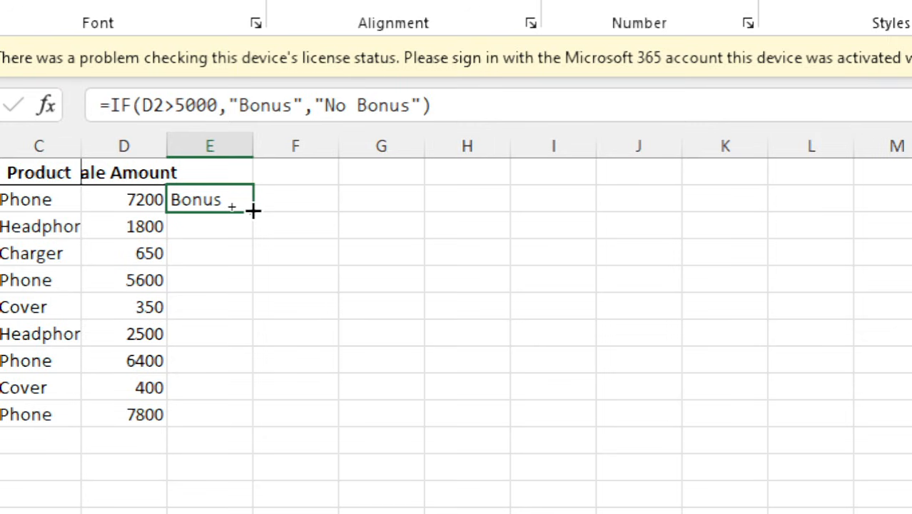
{"action": "double_click", "coordinate": [253, 210]}
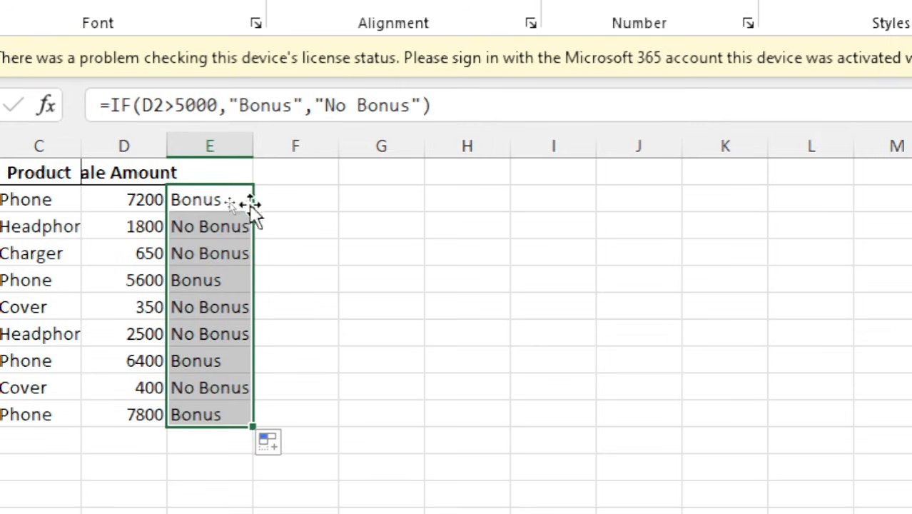
{"action": "left_click", "coordinate": [212, 443]}
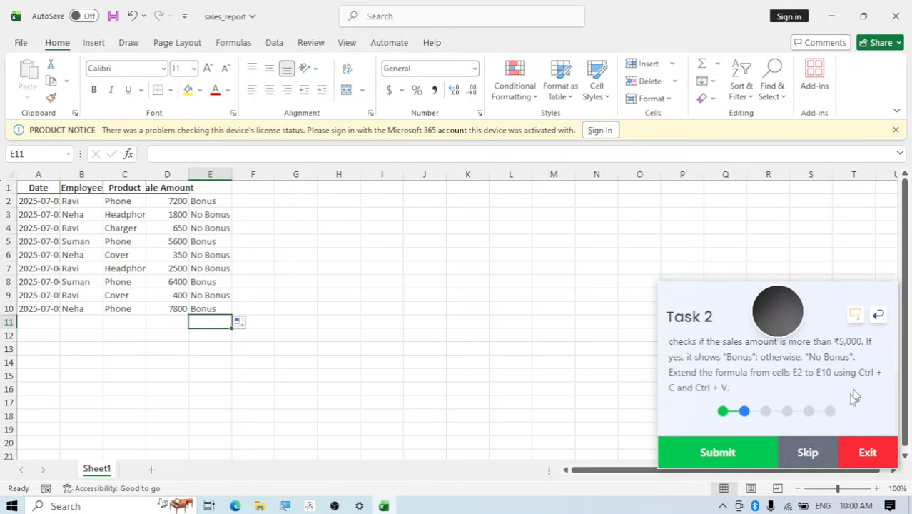
{"action": "left_click", "coordinate": [711, 457]}
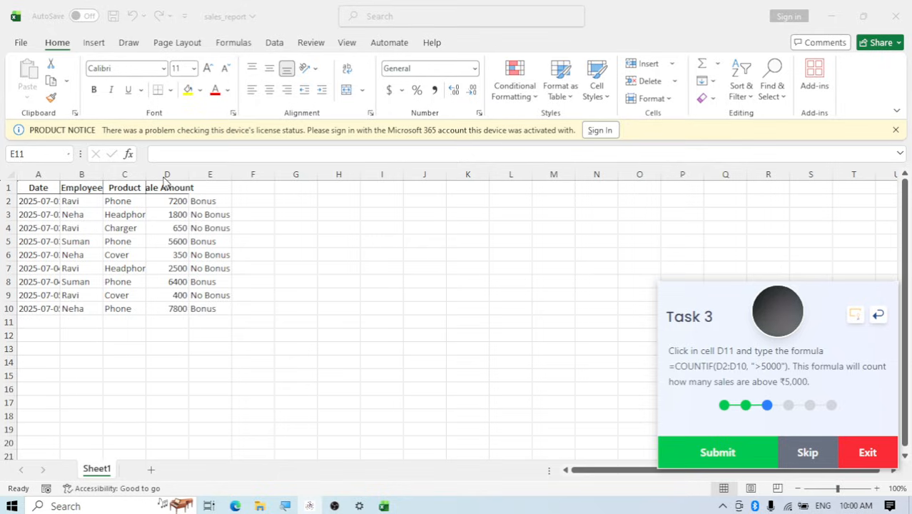
Enter the formula =COUNTIF(D2:D10,">5000") in cell D11 to count the sales above 5,000
{"action": "left_click", "coordinate": [164, 321]}
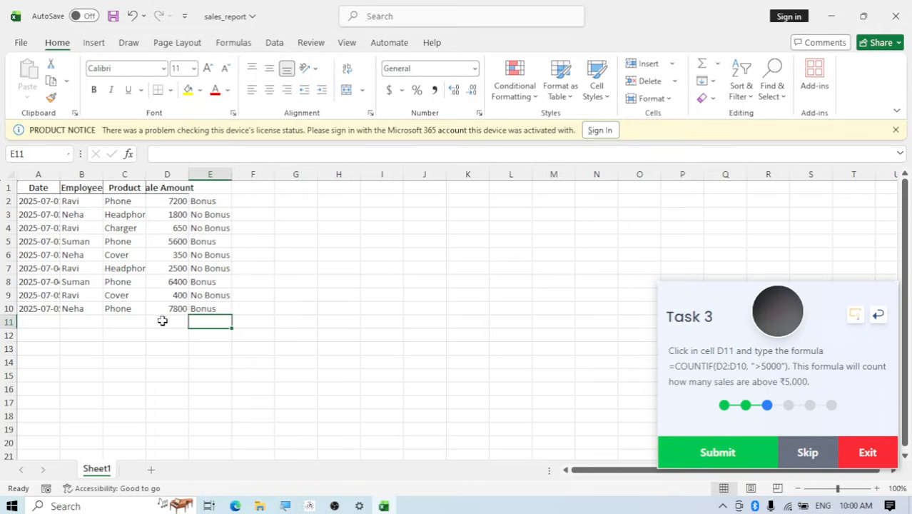
{"action": "key", "text": "BackSpace"}
{"action": "left_click", "coordinate": [165, 320]}
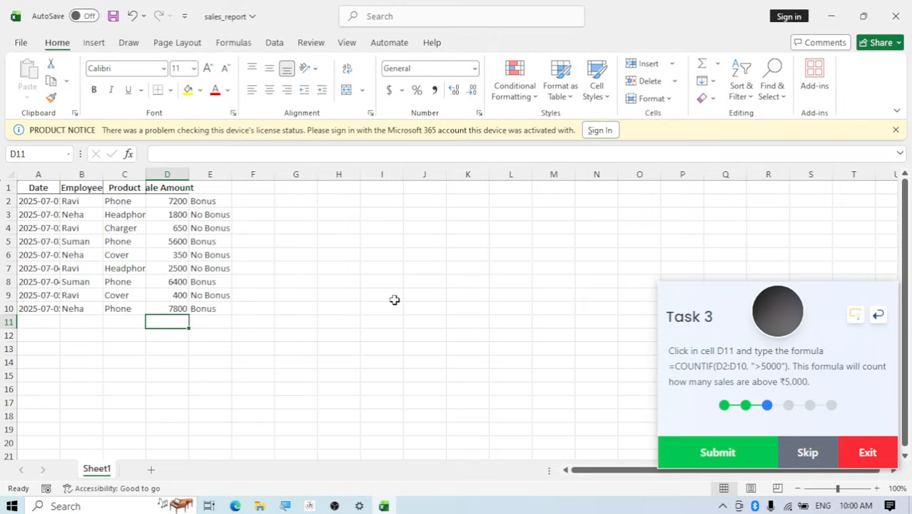
{"action": "type", "text": "="}
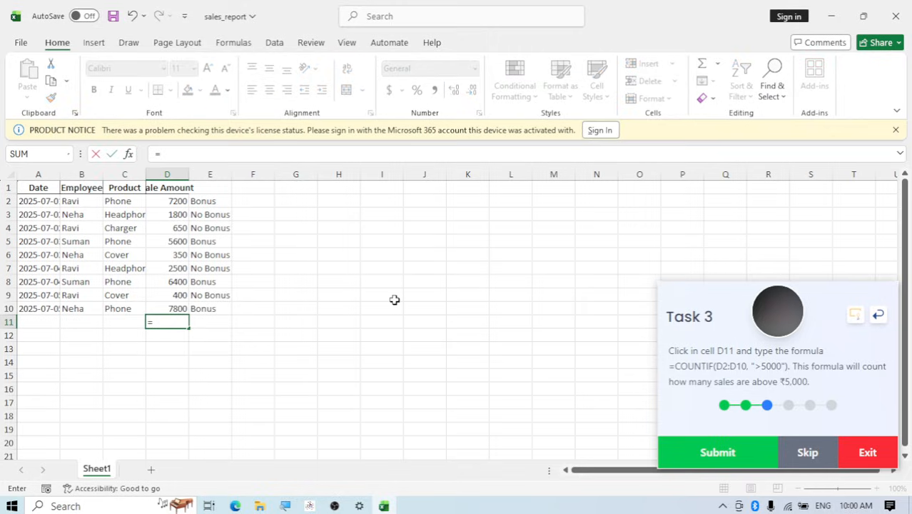
{"action": "type", "text": "co"}
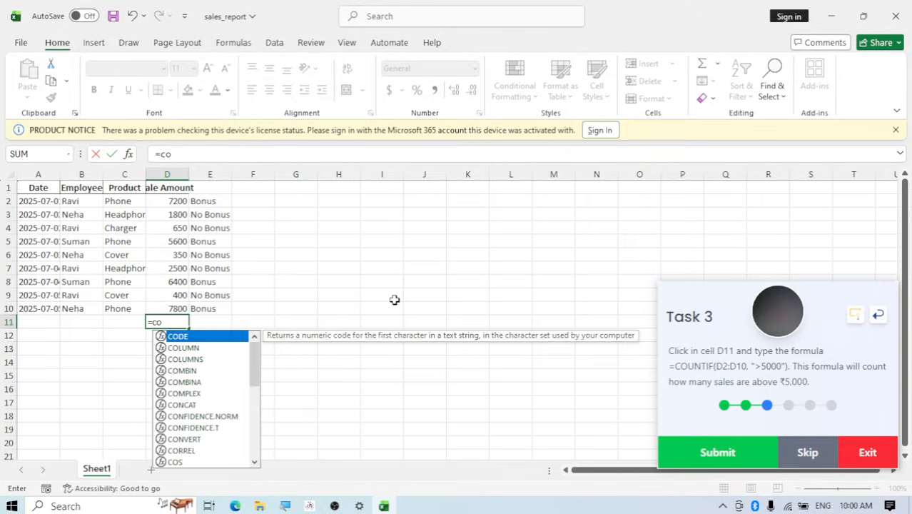
{"action": "type", "text": "untif"}
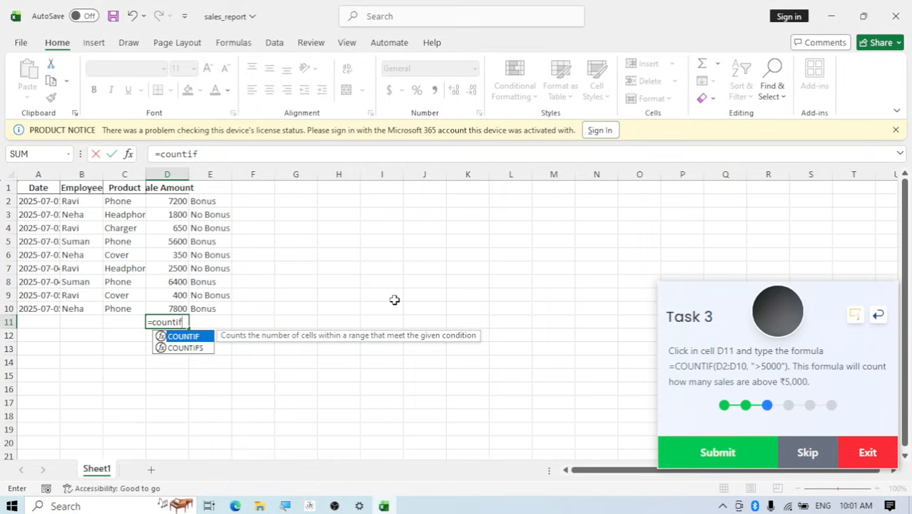
{"action": "type", "text": "("}
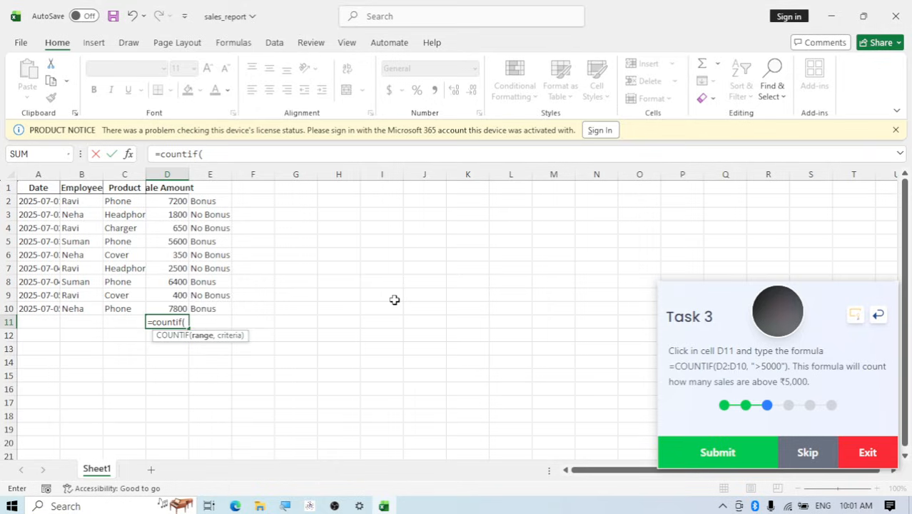
{"action": "type", "text": "D2"}
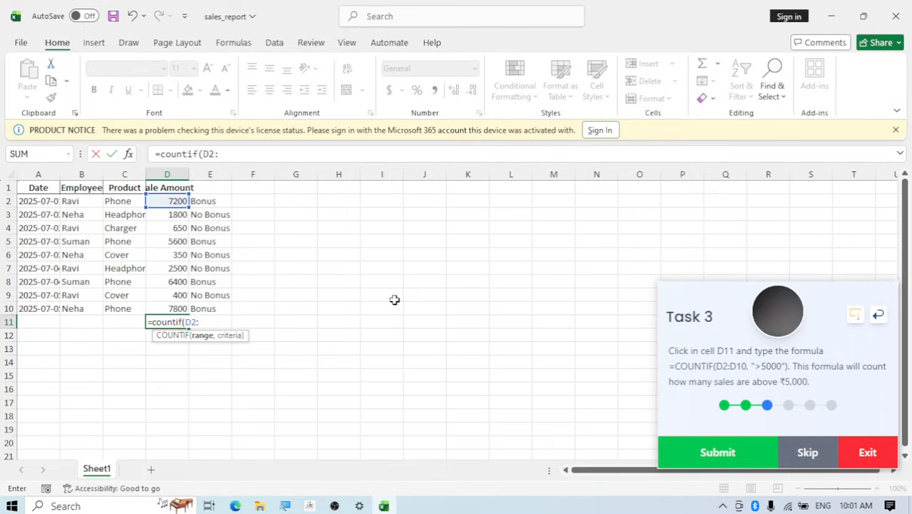
{"action": "type", "text": ":D10"}
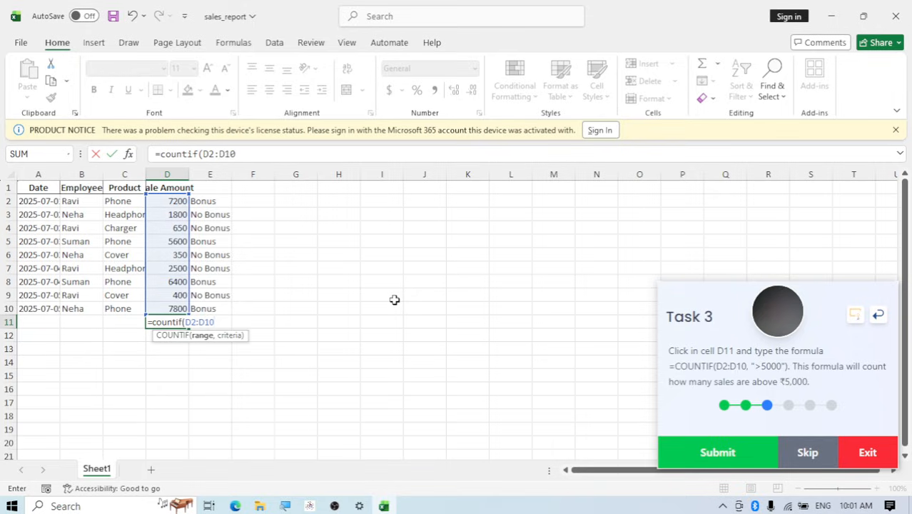
{"action": "type", "text": ","}
{"action": "type", "text": "\">5000"}
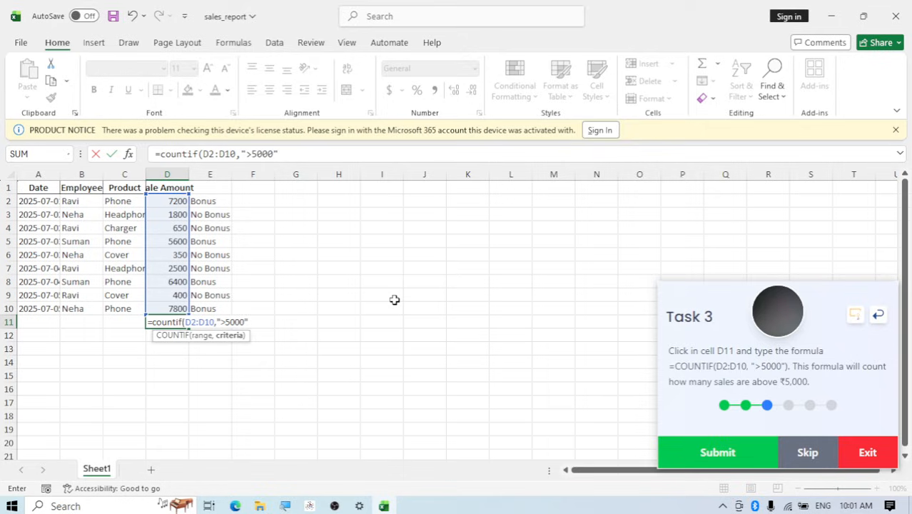
{"action": "type", "text": ")"}
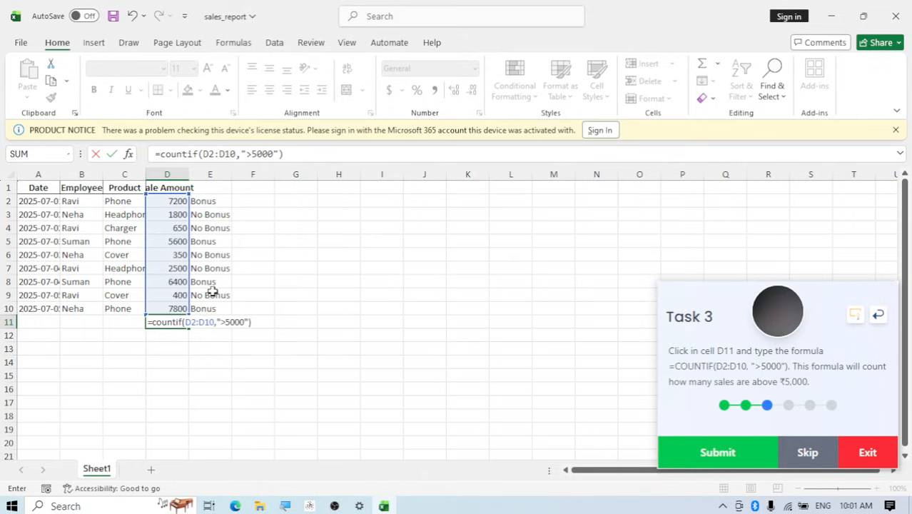
{"action": "key", "text": "Return"}
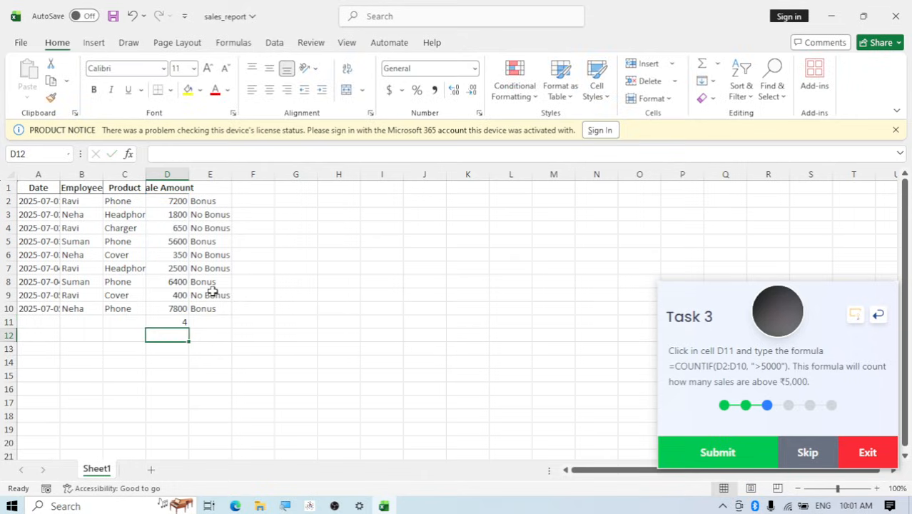
{"action": "left_click", "coordinate": [175, 323]}
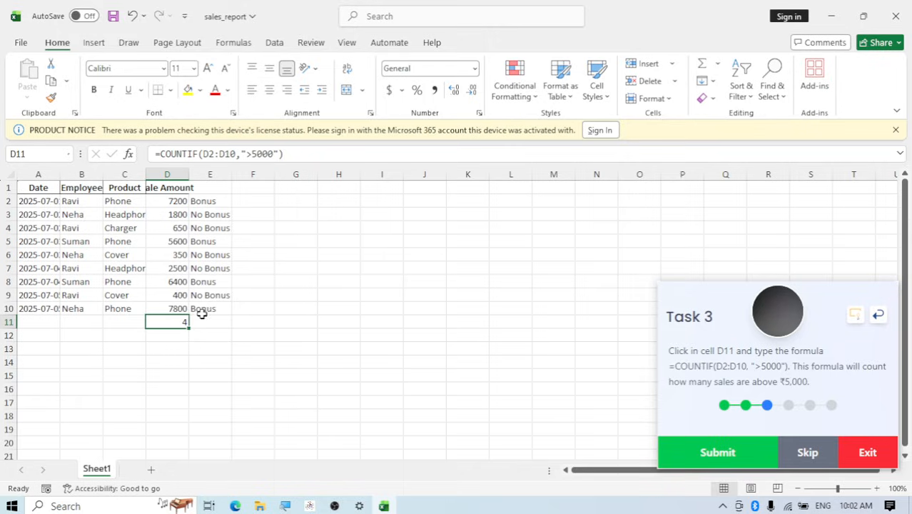
Submit Task 3 and enter a SUMIF formula in D13 with range B2:B10, the employee's name from B2 as criterion, and sum range D2:D10
{"action": "left_click", "coordinate": [743, 460]}
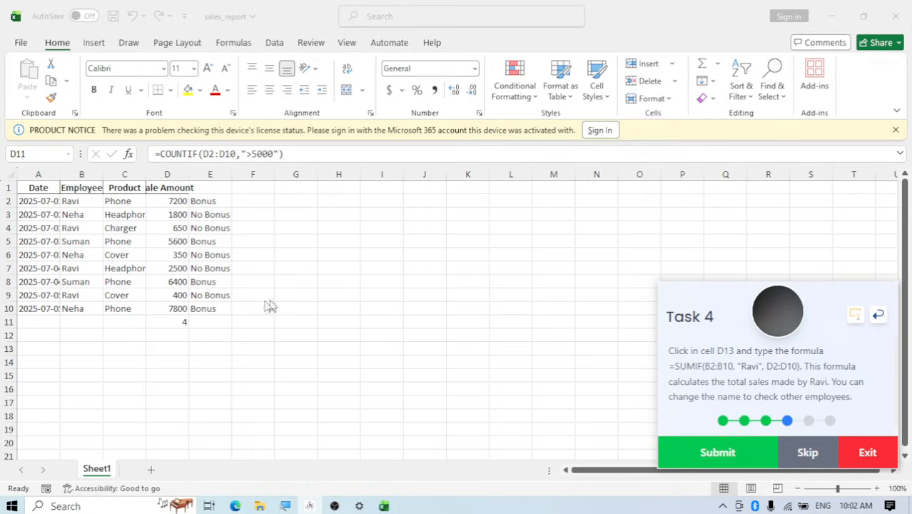
{"action": "left_click", "coordinate": [167, 348]}
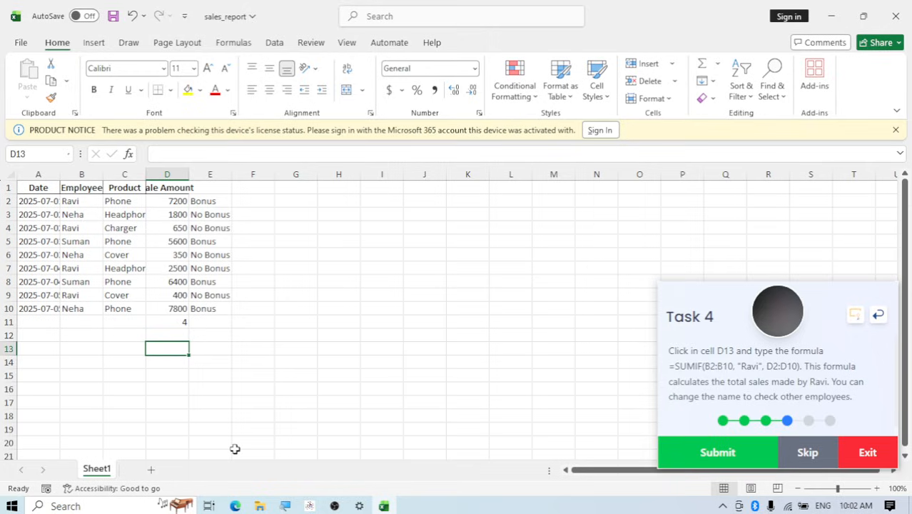
{"action": "type", "text": "="}
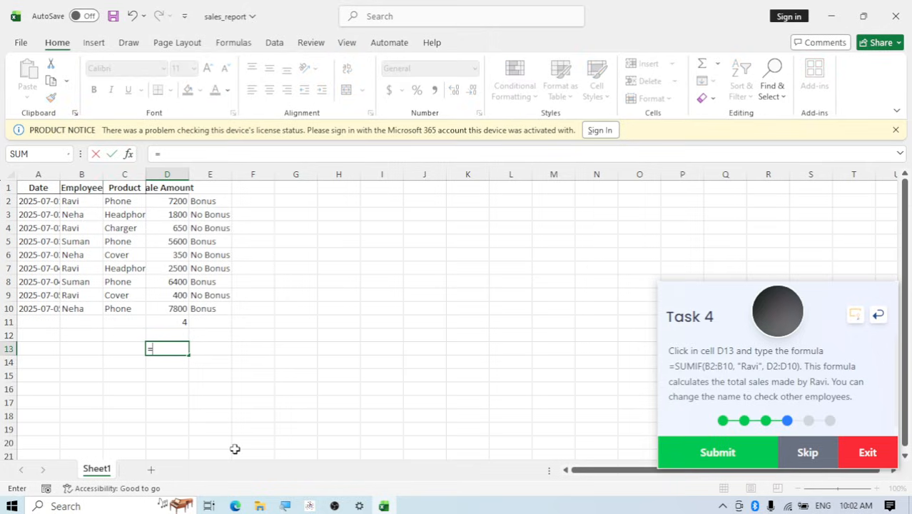
{"action": "type", "text": "sumif"}
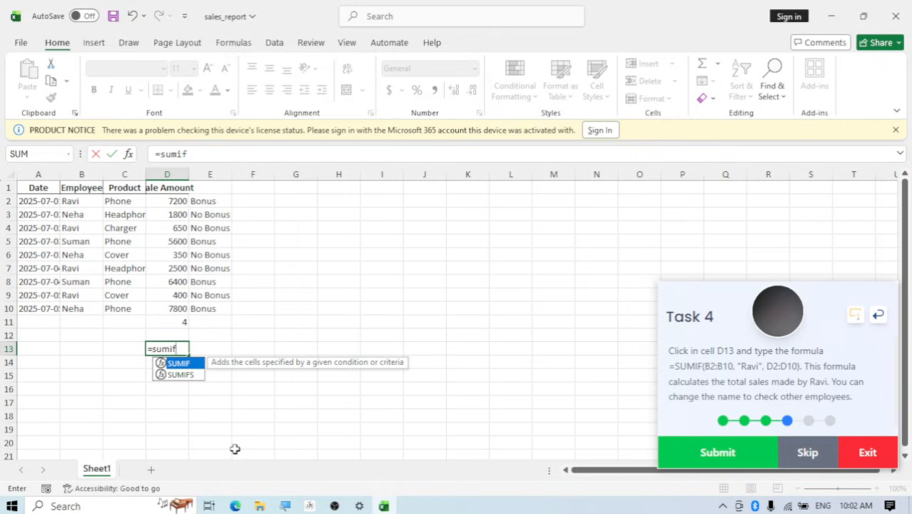
{"action": "type", "text": "("}
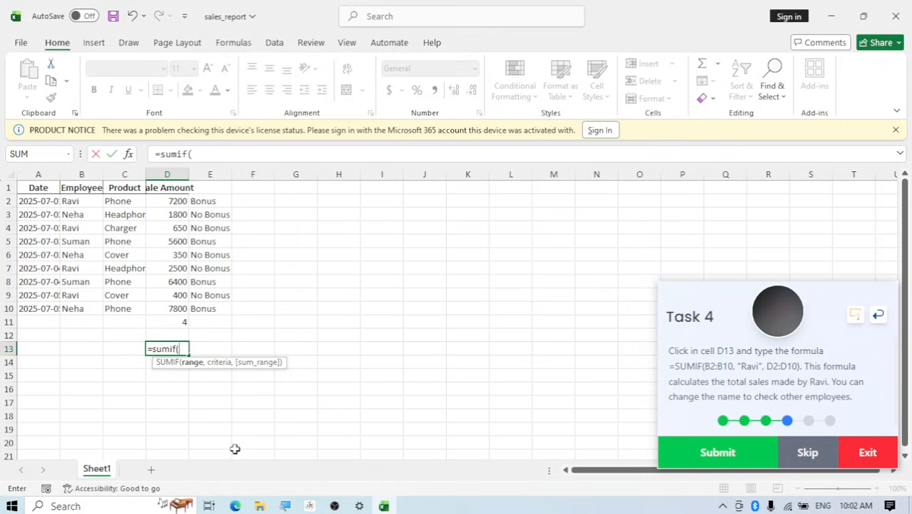
{"action": "type", "text": "b2"}
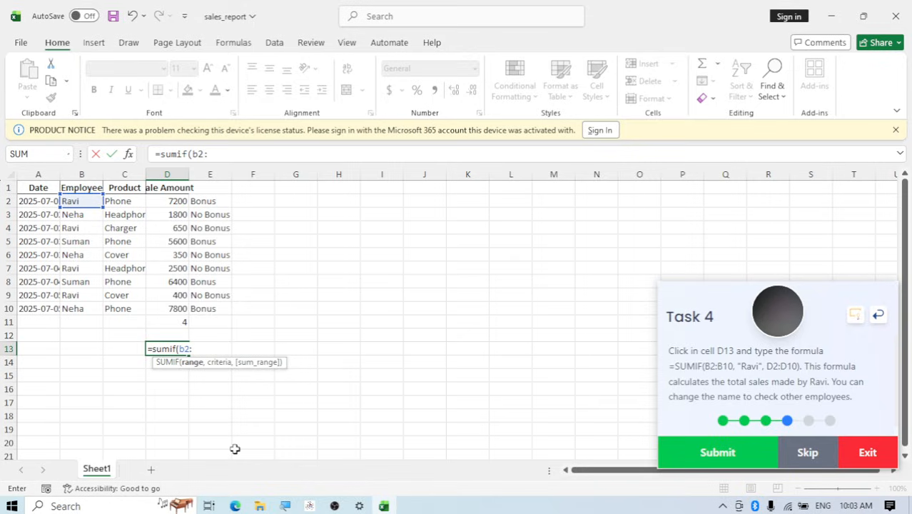
{"action": "type", "text": ":B1"}
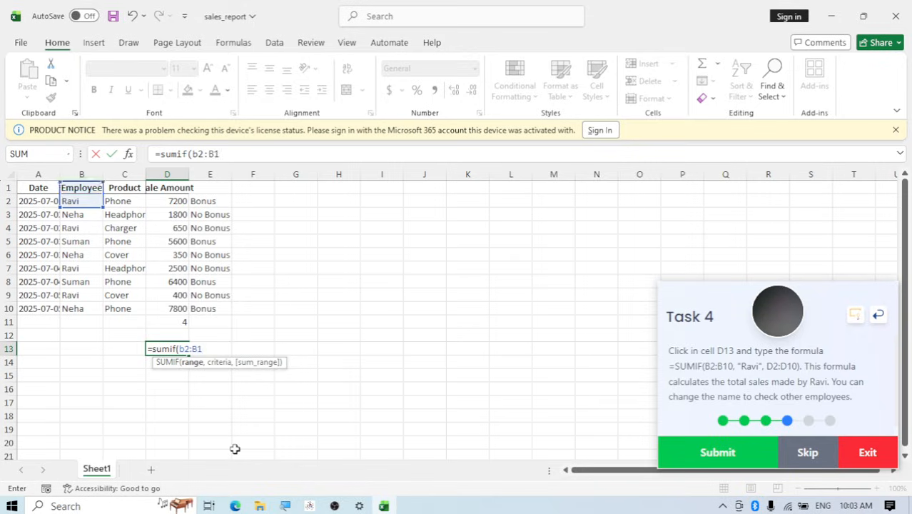
{"action": "type", "text": "0"}
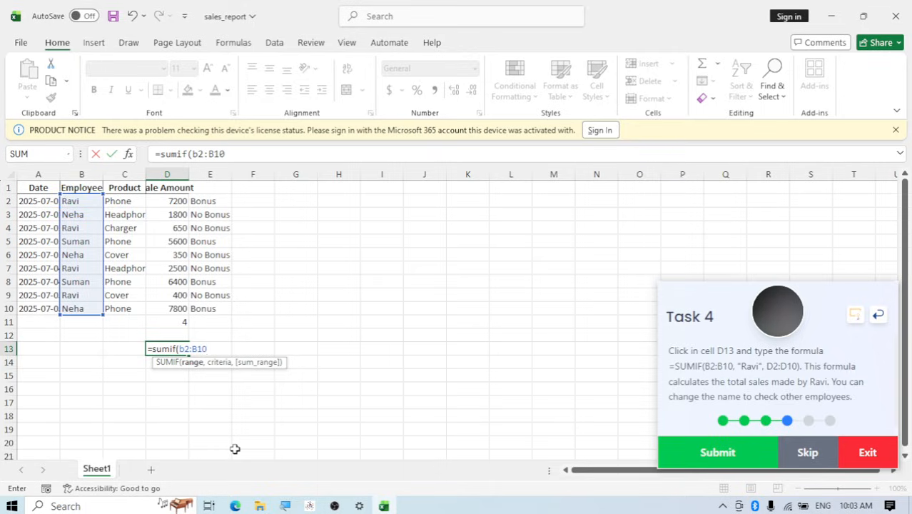
{"action": "type", "text": ","}
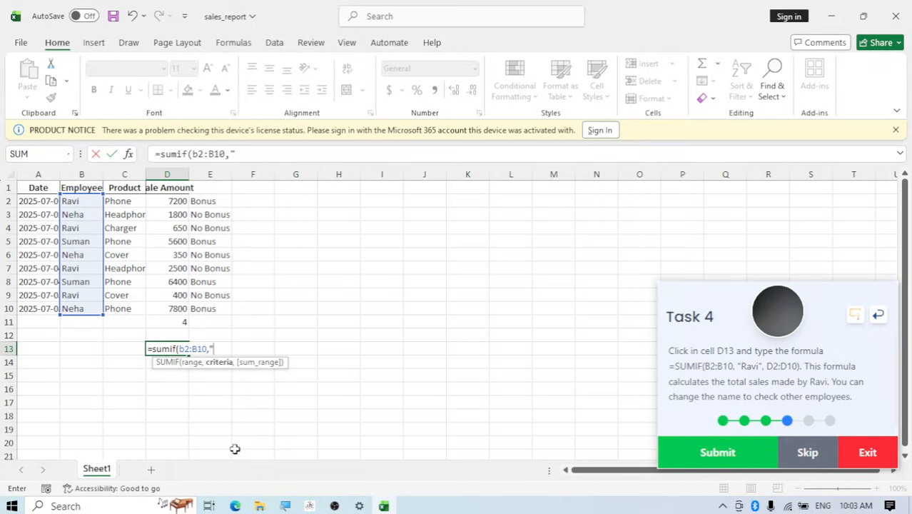
{"action": "type", "text": "\"Ravi\","}
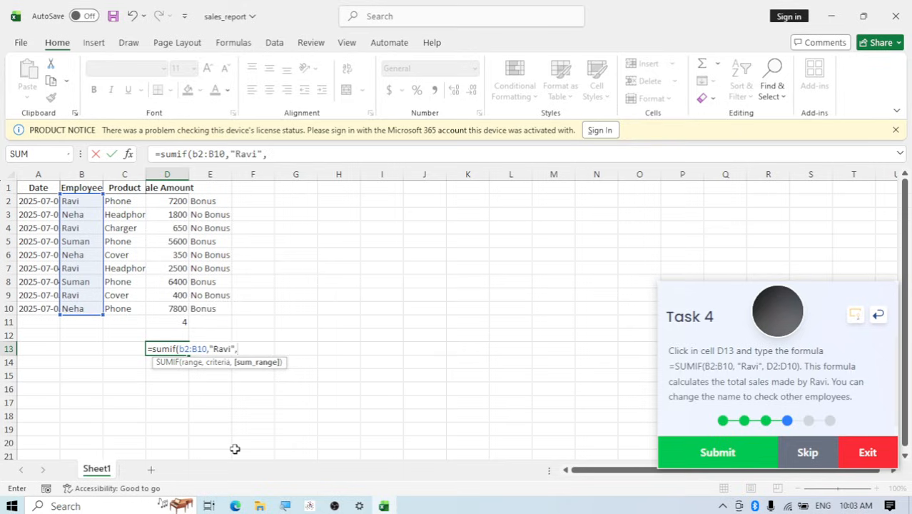
{"action": "type", "text": "D"}
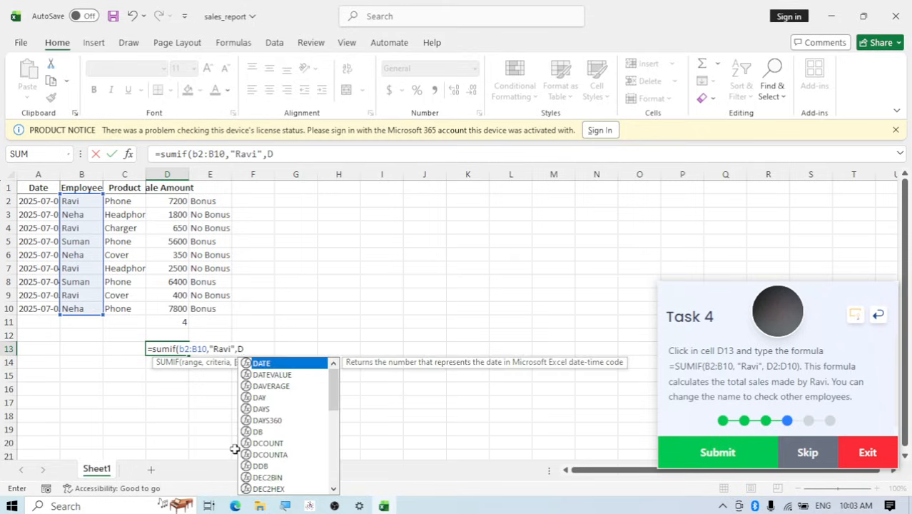
{"action": "type", "text": "2"}
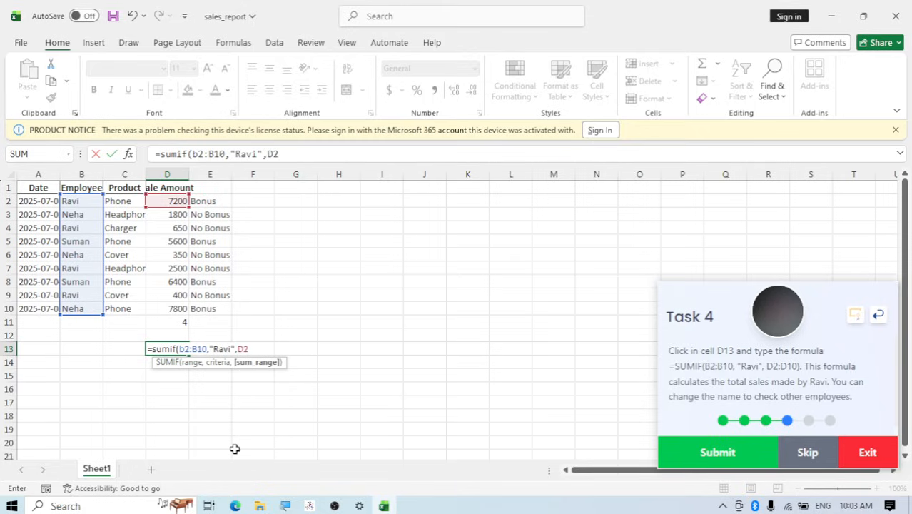
{"action": "type", "text": ":D10"}
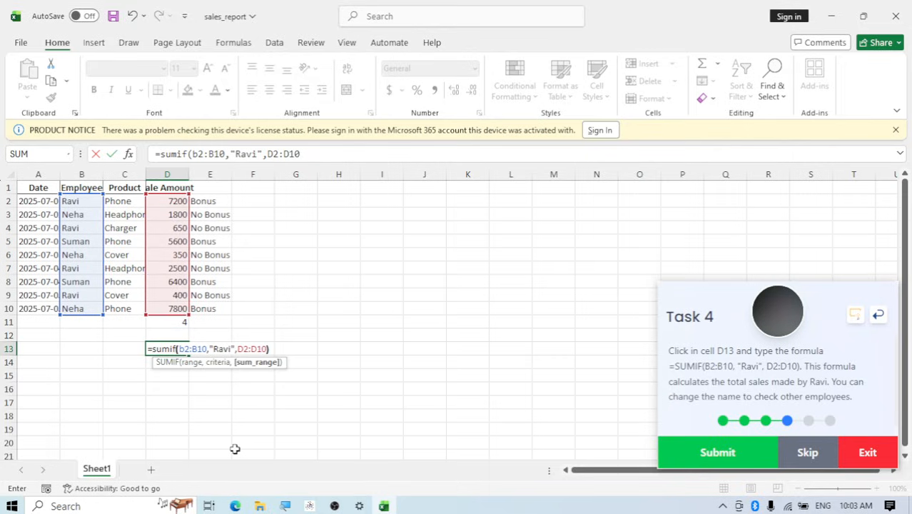
{"action": "type", "text": ")"}
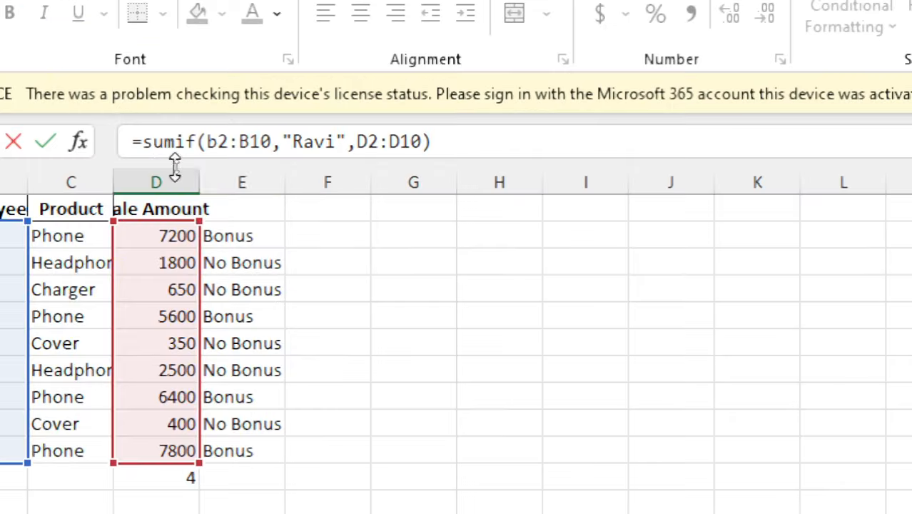
{"action": "scroll", "coordinate": [207, 203], "scroll_direction": "down", "scroll_amount": 1}
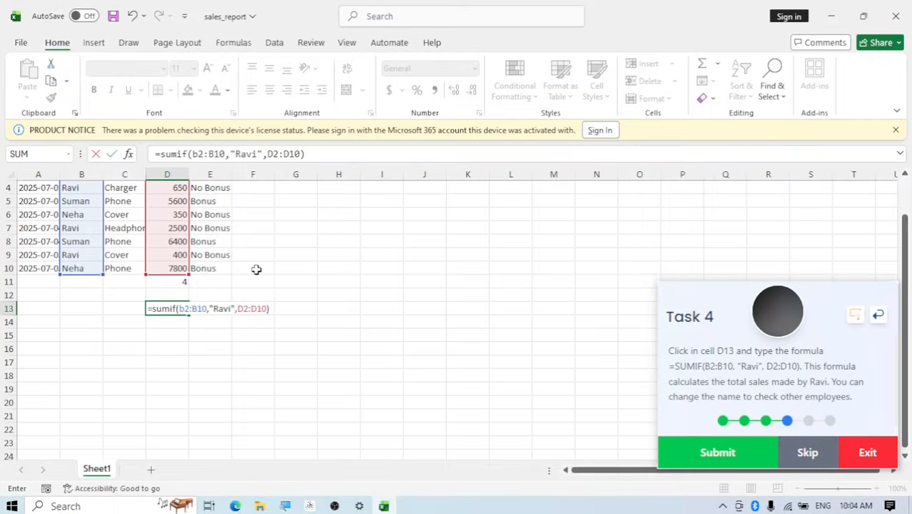
{"action": "key", "text": "Return"}
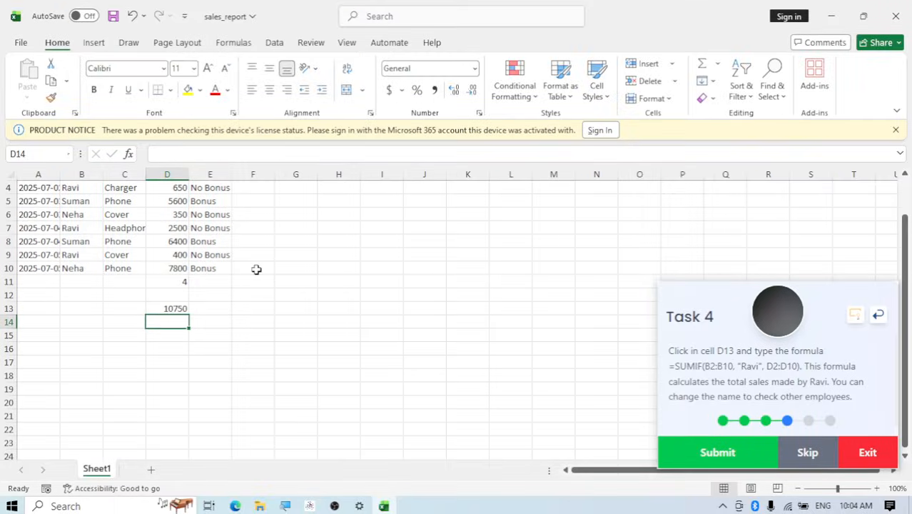
Check the SUMIF formula in cell D13 against the sales data and submit Task 4
{"action": "left_click", "coordinate": [179, 309]}
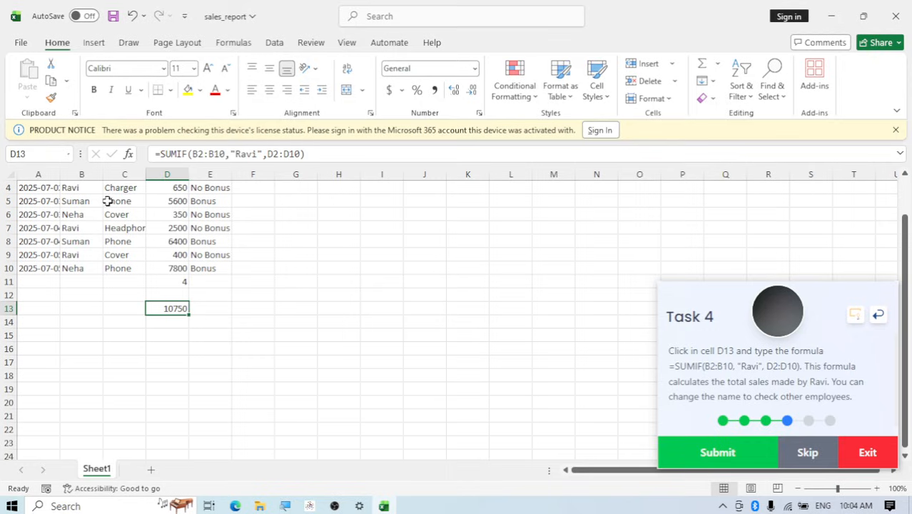
{"action": "scroll", "coordinate": [167, 221], "scroll_direction": "up", "scroll_amount": 1}
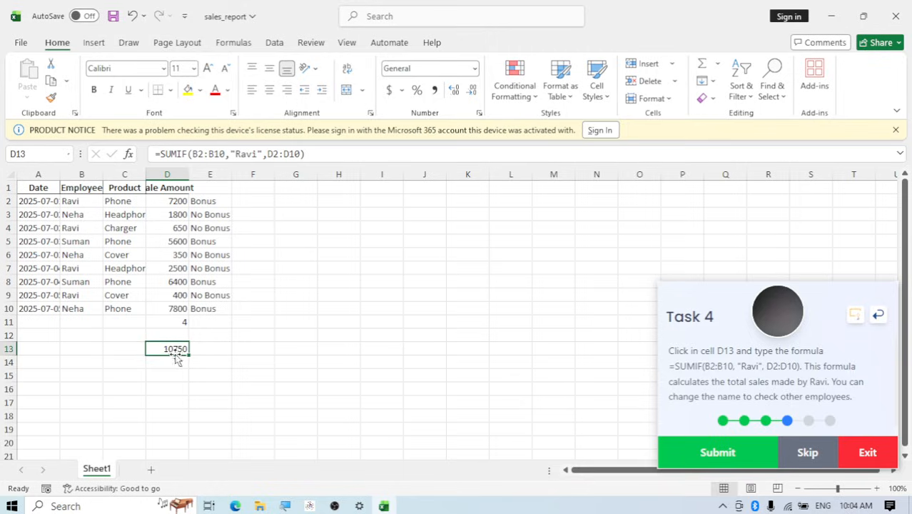
{"action": "left_click", "coordinate": [712, 453]}
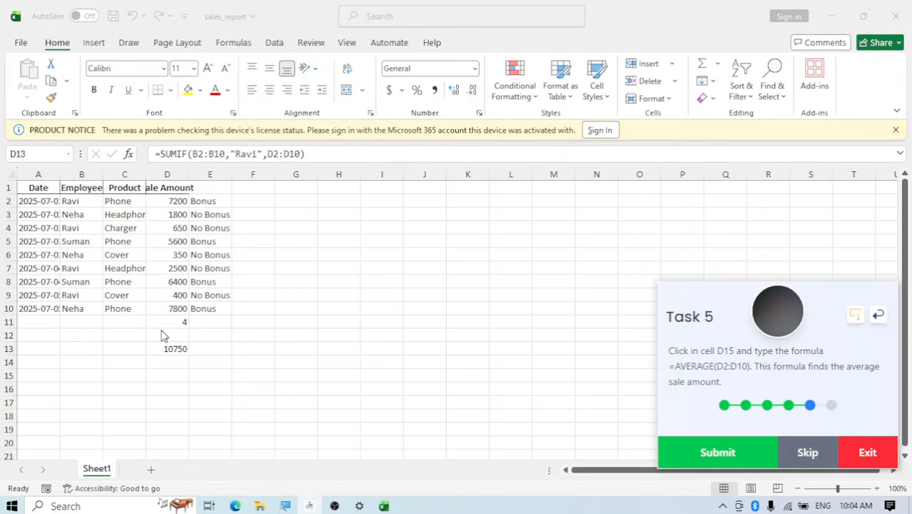
Enter the formula =AVERAGE(D2:D10) in cell D15 to find the average sale amount
{"action": "left_click", "coordinate": [169, 376]}
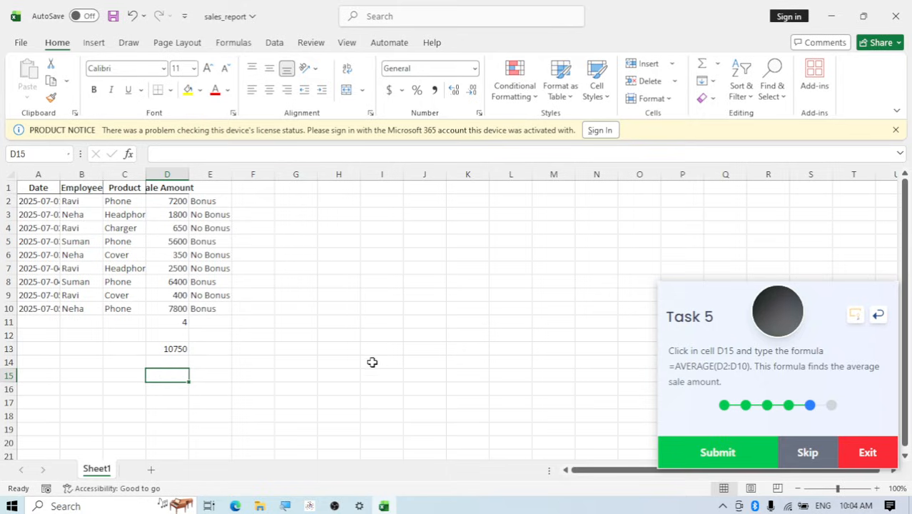
{"action": "type", "text": "="}
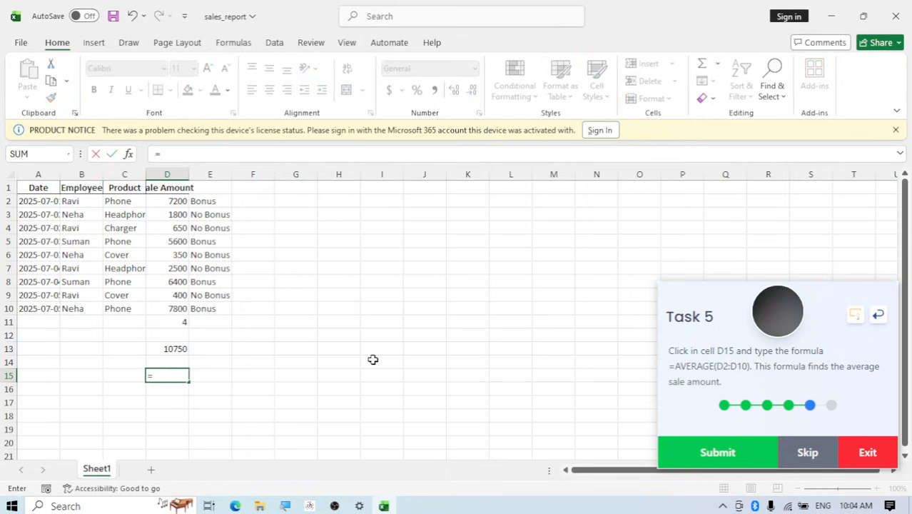
{"action": "type", "text": "average"}
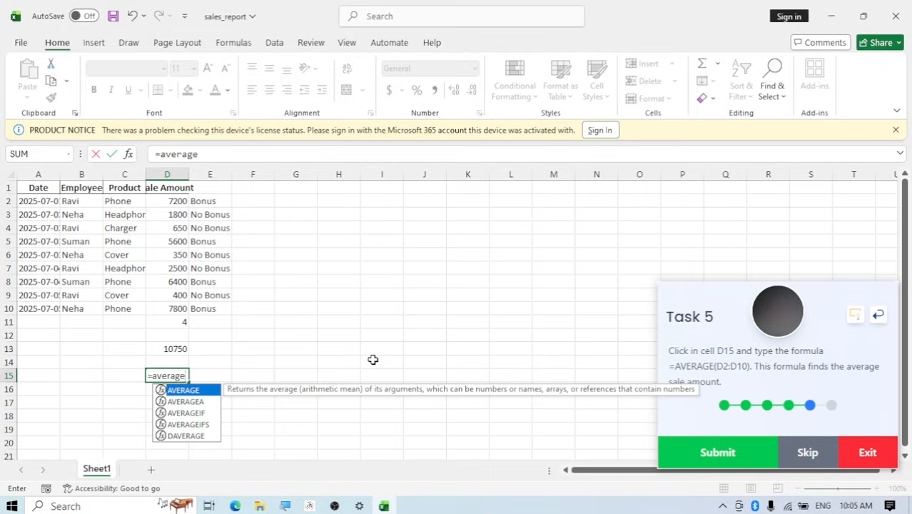
{"action": "type", "text": "("}
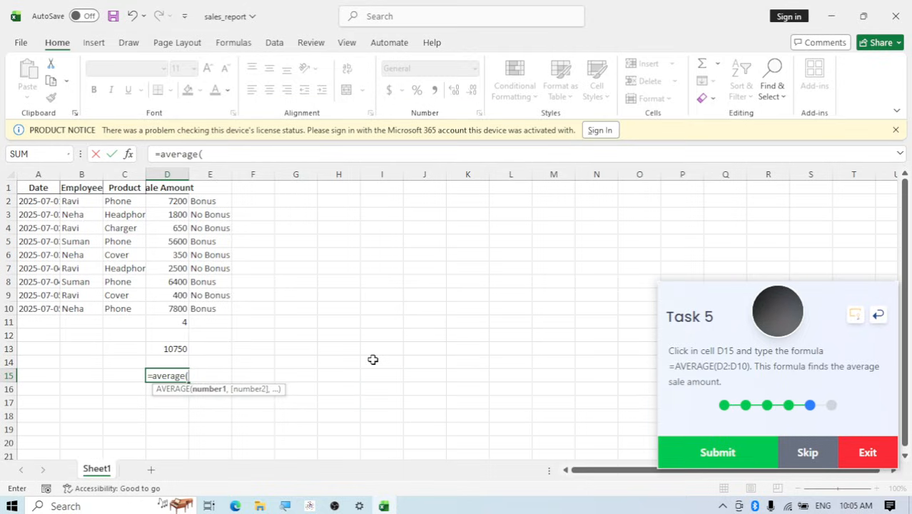
{"action": "type", "text": "D2"}
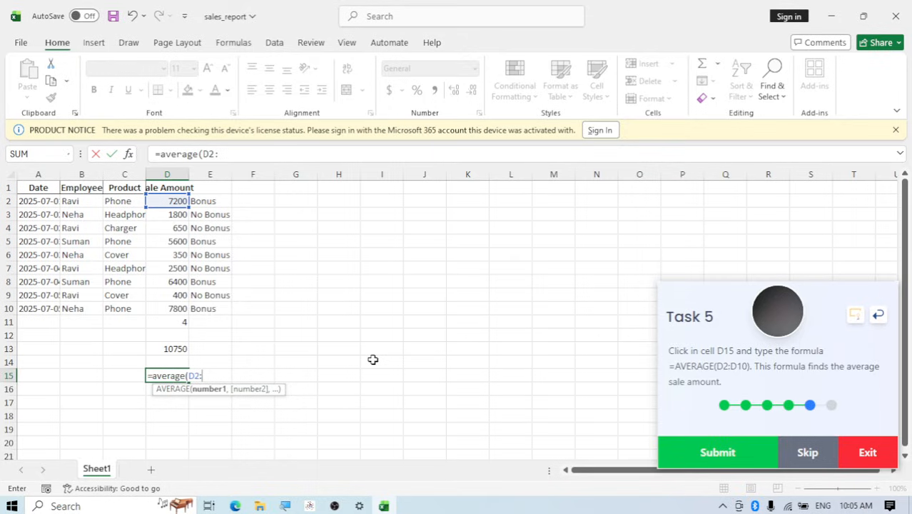
{"action": "type", "text": ":d10"}
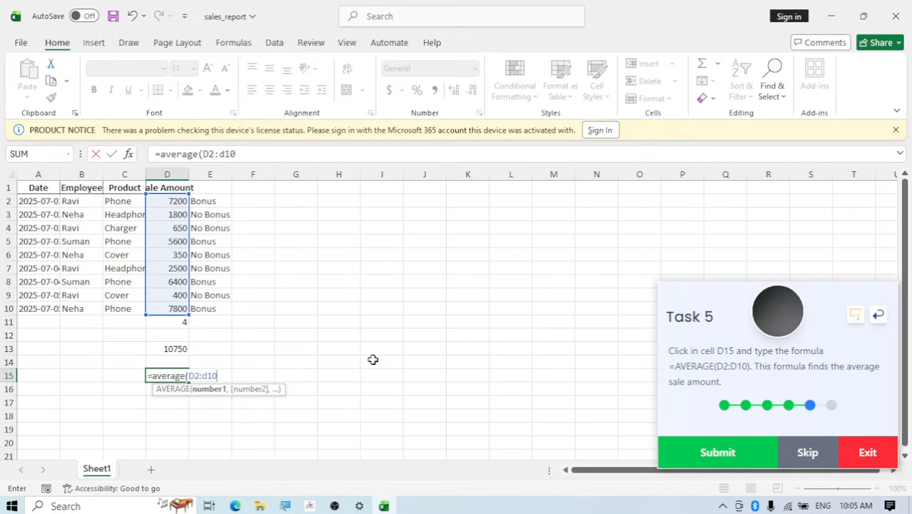
{"action": "type", "text": ")"}
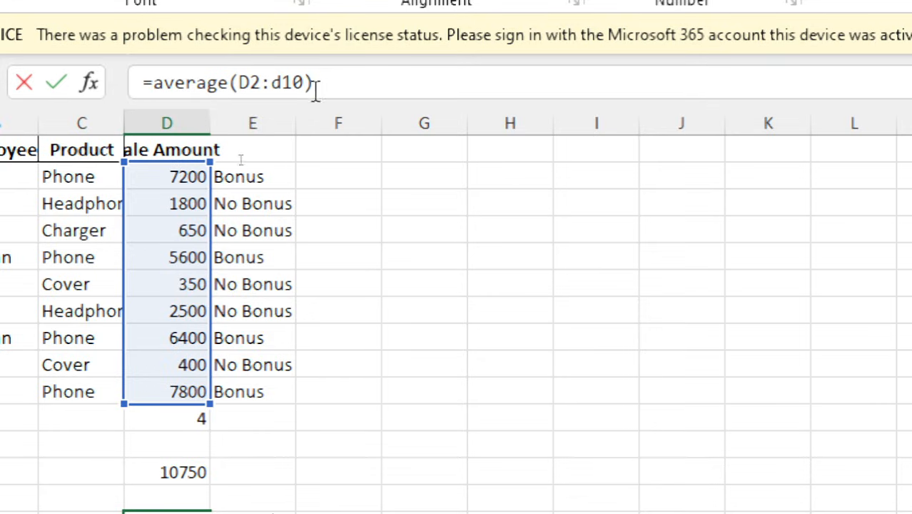
{"action": "scroll", "coordinate": [294, 229], "scroll_direction": "down", "scroll_amount": 1}
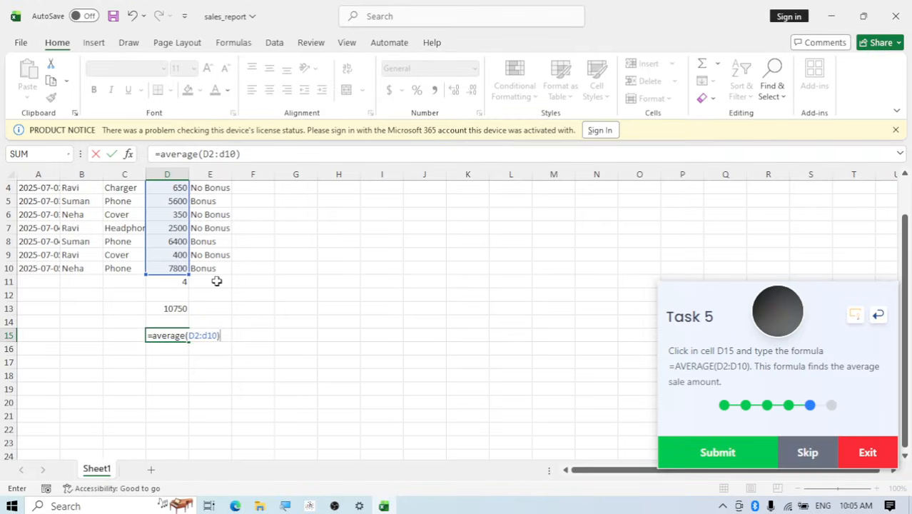
{"action": "key", "text": "Return"}
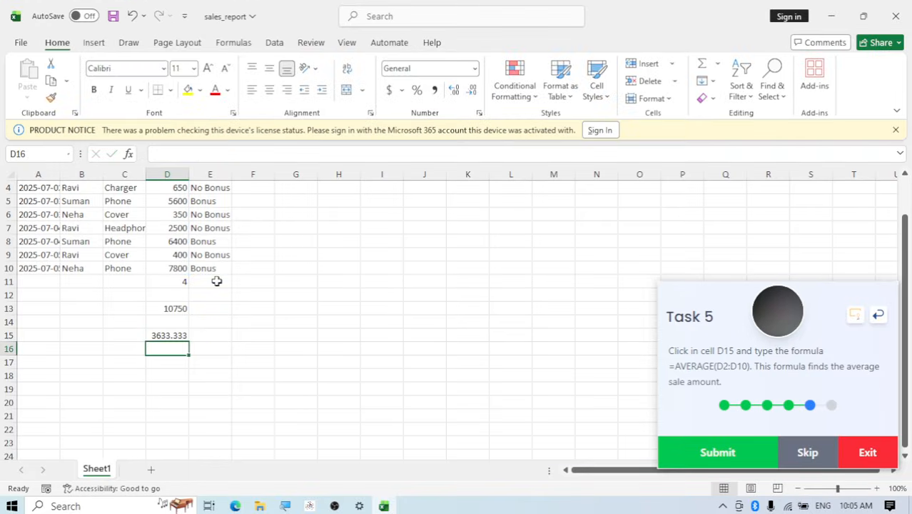
Check the AVERAGE formula in cell D15 and submit Task 5
{"action": "left_click", "coordinate": [182, 335]}
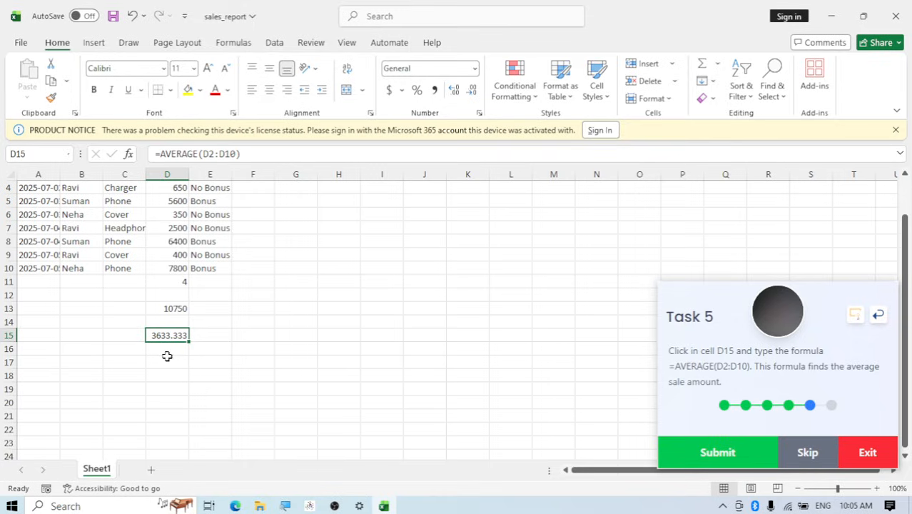
{"action": "scroll", "coordinate": [172, 296], "scroll_direction": "up", "scroll_amount": 1}
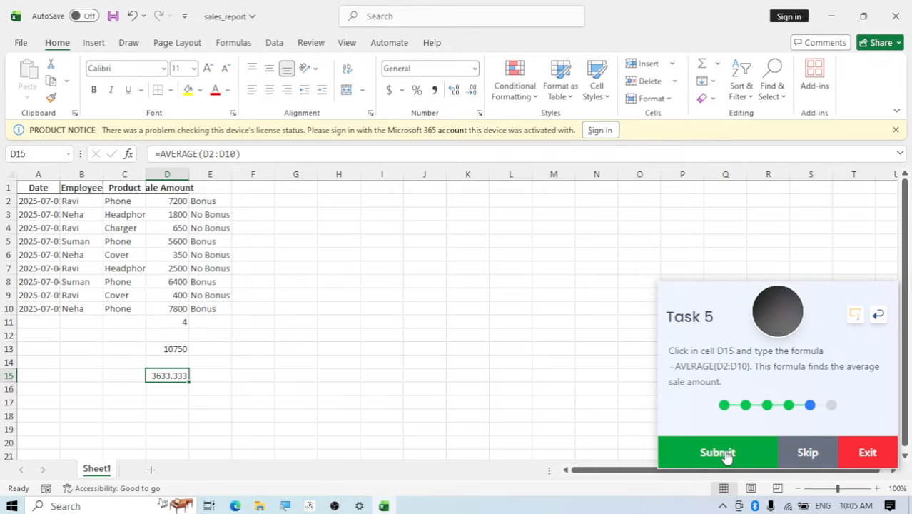
{"action": "left_click", "coordinate": [718, 454]}
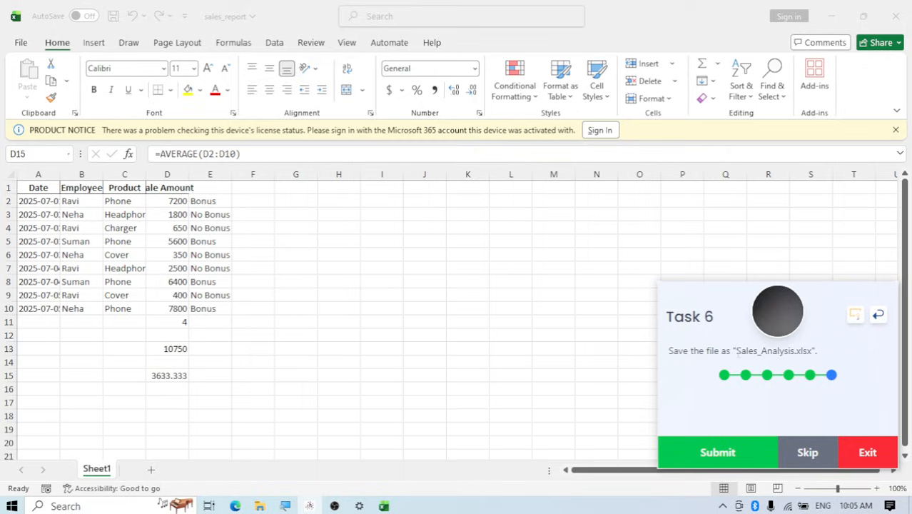
Save the workbook in the Documents folder as Sales_Analysis.xlsx, keeping the Excel Workbook file type
{"action": "left_click_drag", "start_coordinate": [738, 351], "coordinate": [816, 351]}
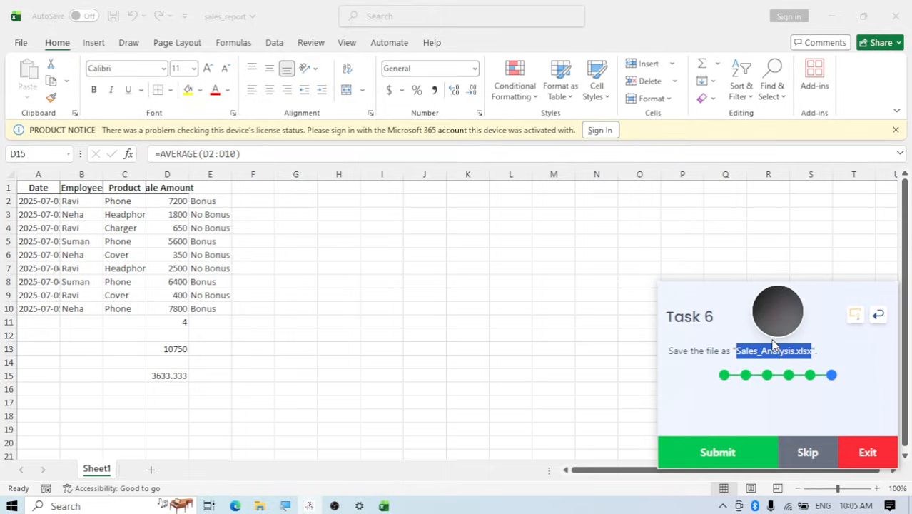
{"action": "left_click", "coordinate": [20, 44]}
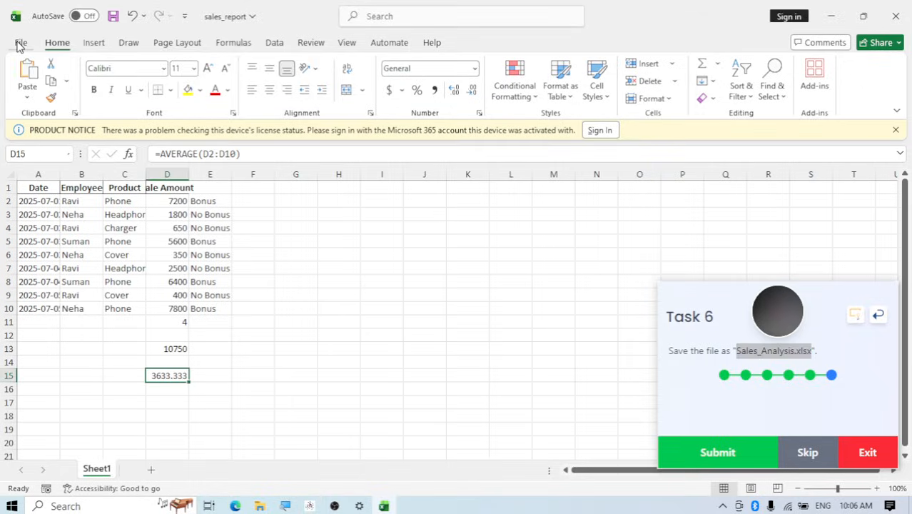
{"action": "left_click", "coordinate": [21, 45]}
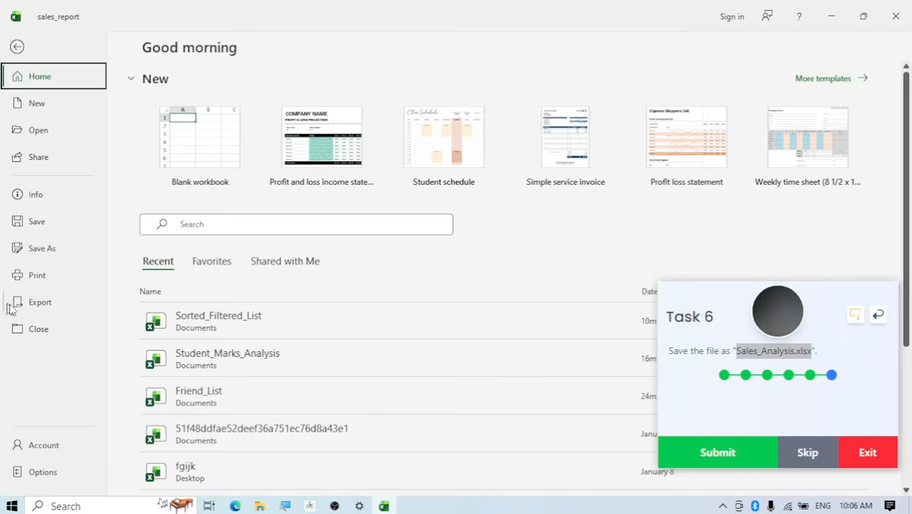
{"action": "left_click", "coordinate": [42, 249]}
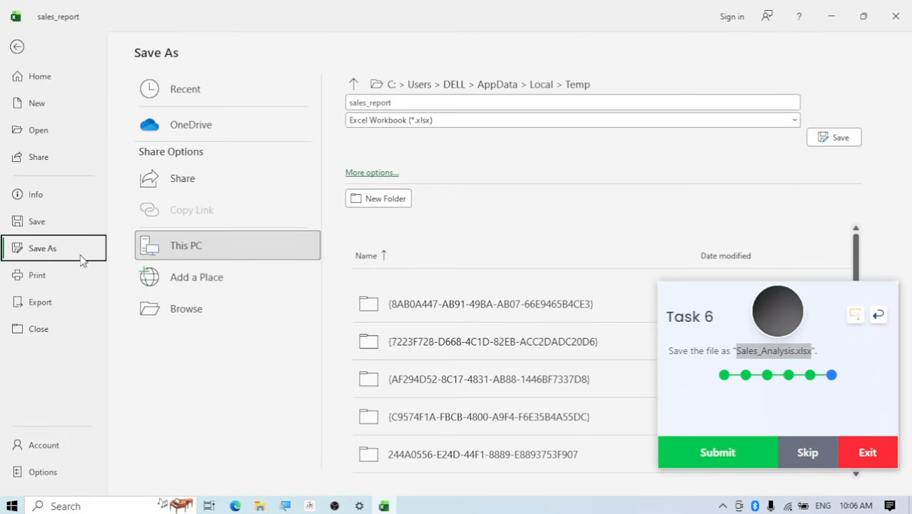
{"action": "left_click", "coordinate": [187, 309]}
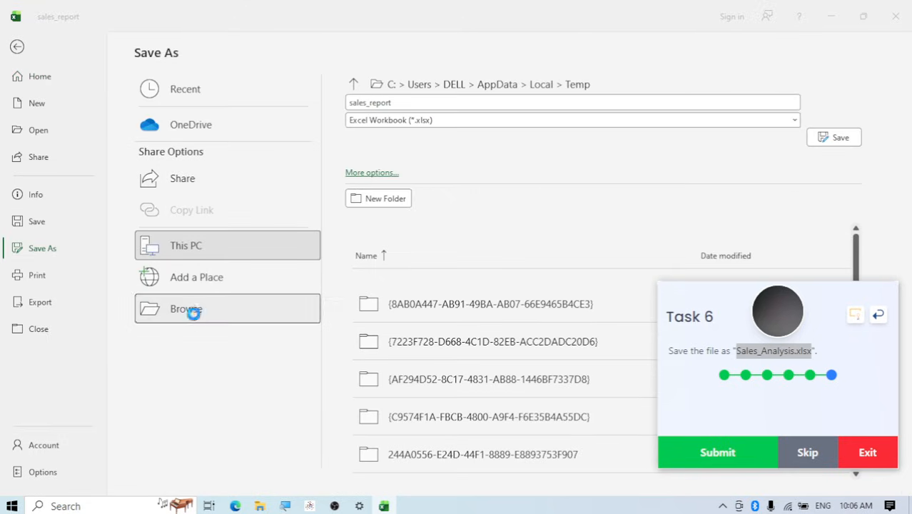
{"action": "scroll", "coordinate": [63, 137], "scroll_direction": "up", "scroll_amount": 2}
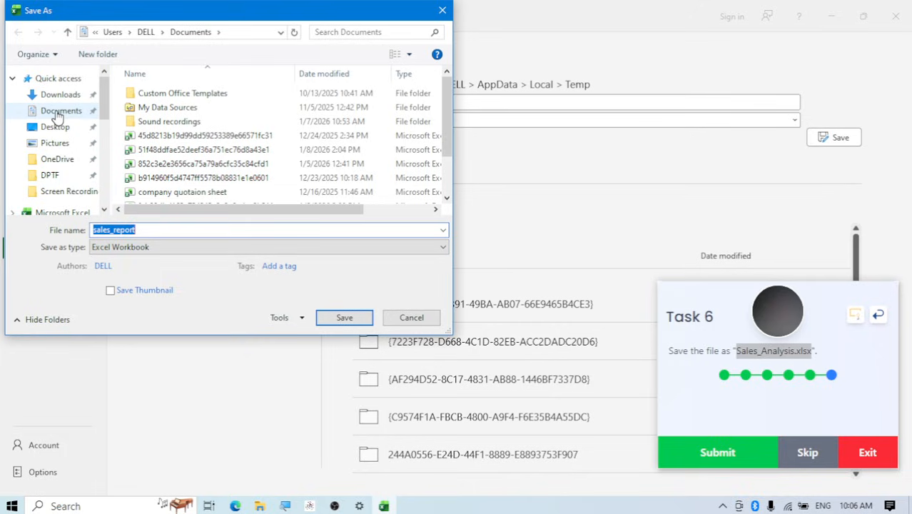
{"action": "left_click", "coordinate": [59, 112]}
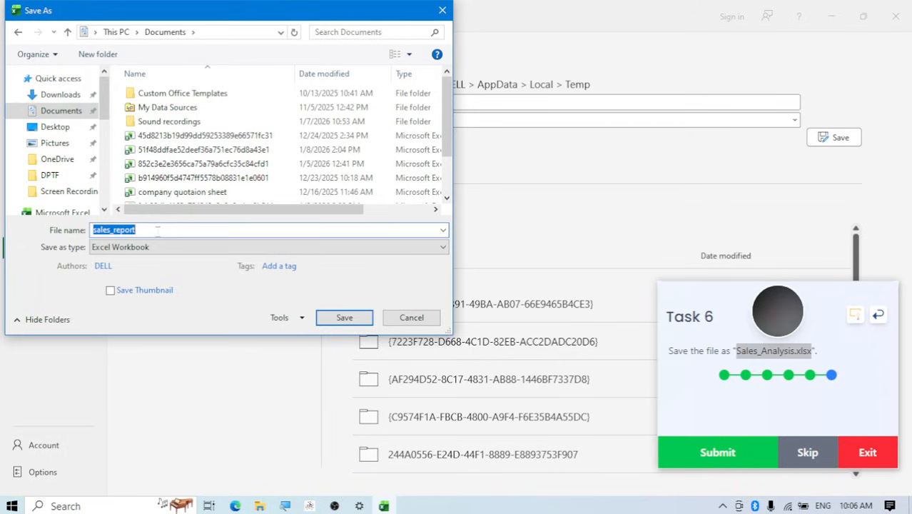
{"action": "type", "text": "Sales_Analysis.xlsx"}
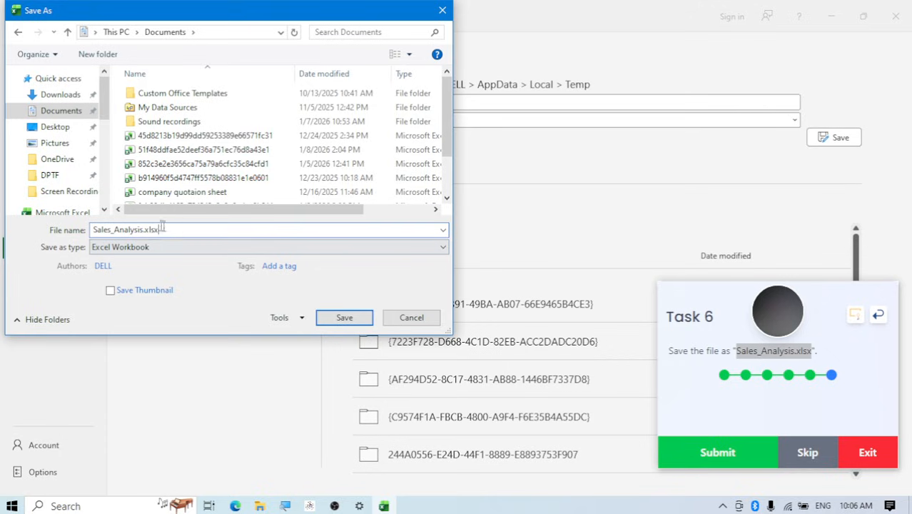
{"action": "left_click", "coordinate": [339, 318]}
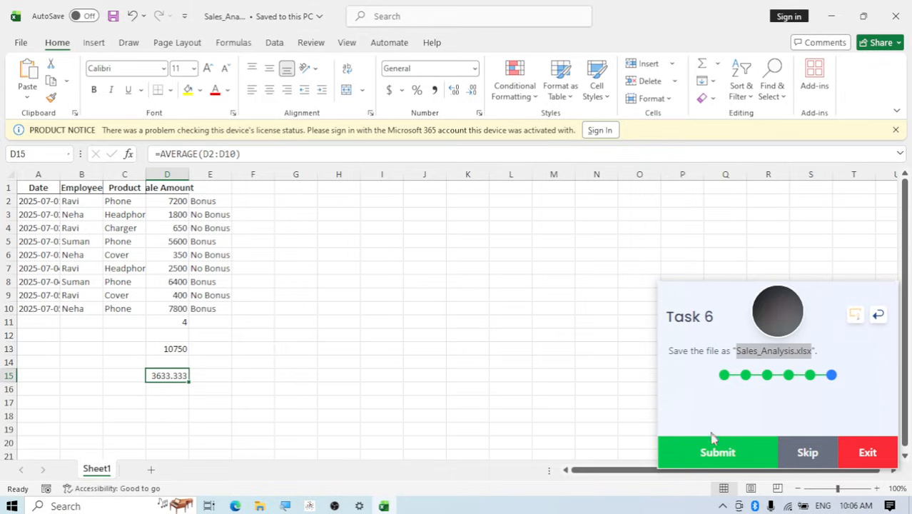
Submit Task 6 to finish the lab and open the learning portal's dashboard to check the course line-up status
{"action": "left_click", "coordinate": [713, 453]}
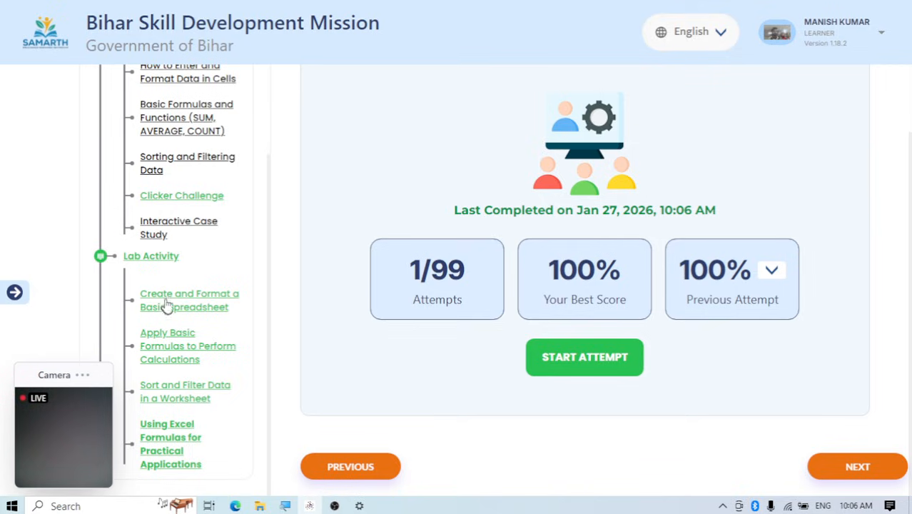
{"action": "left_click", "coordinate": [14, 292]}
{"action": "left_click", "coordinate": [63, 170]}
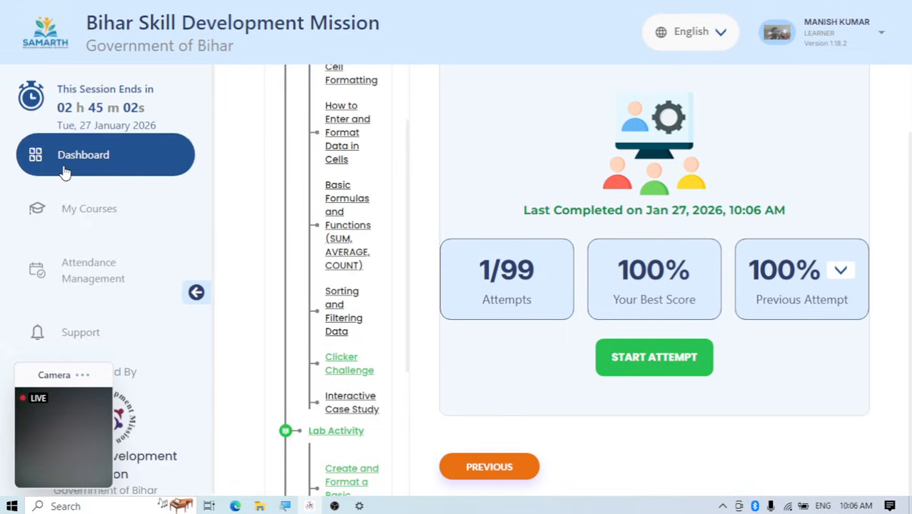
{"action": "scroll", "coordinate": [506, 216], "scroll_direction": "up", "scroll_amount": 2}
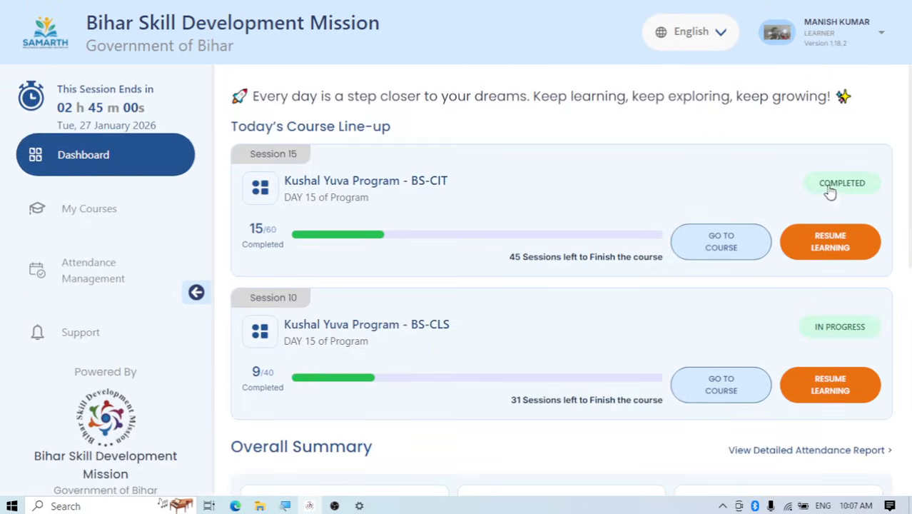